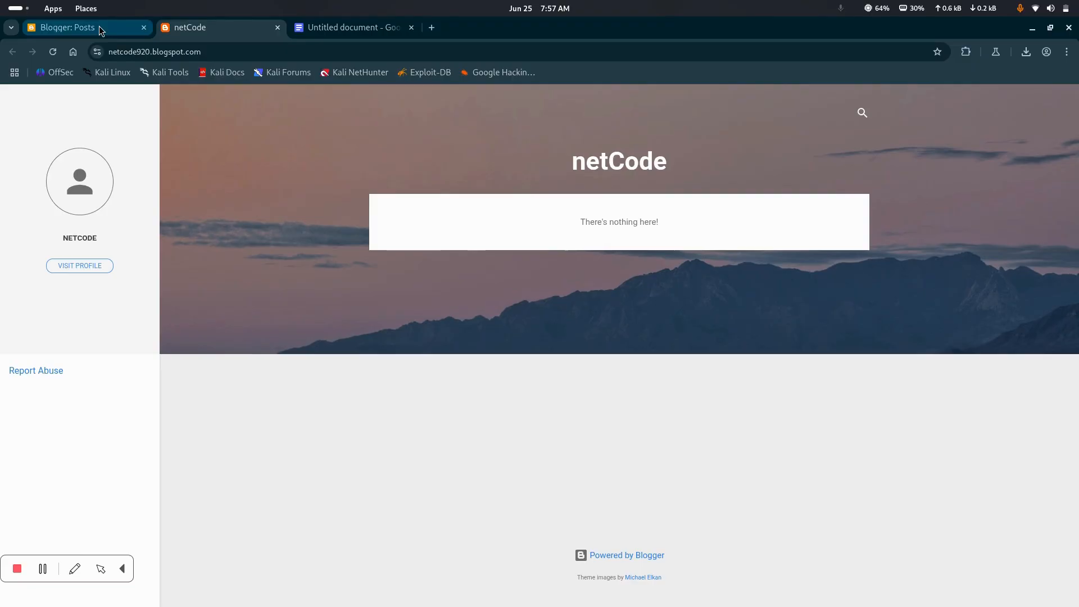
Open the netCode blog's settings and review the basic options, including the blog title
left_click(99, 29)
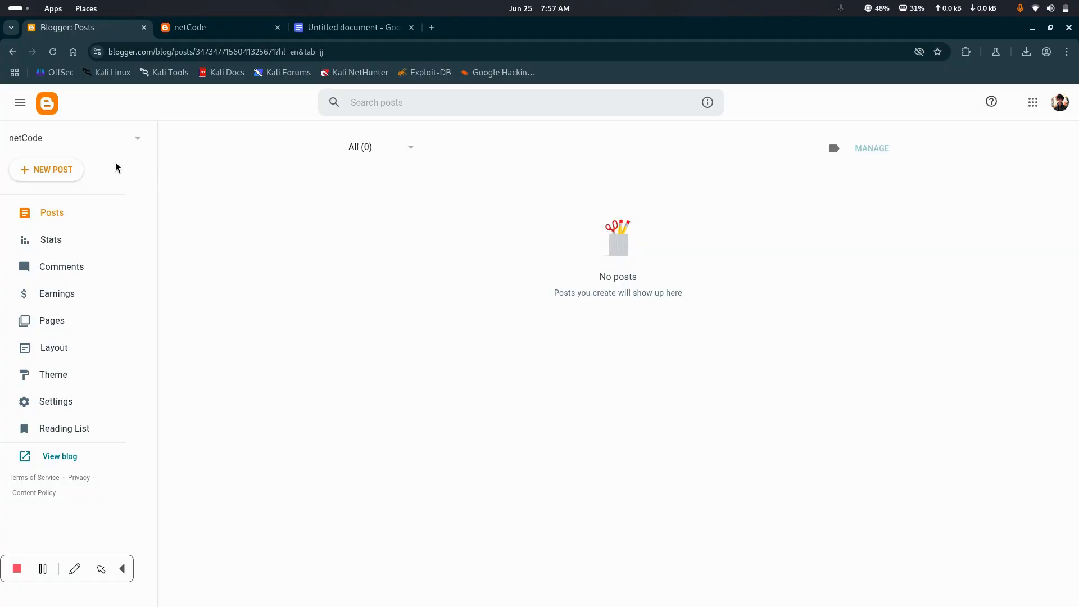
left_click(47, 404)
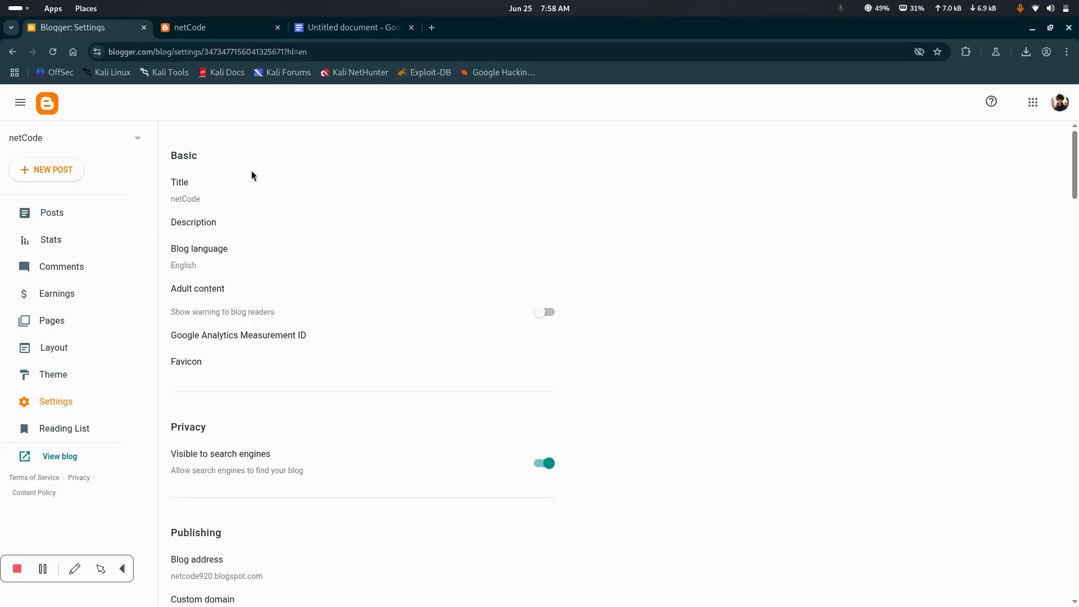
scroll(272, 258, "down", 2)
scroll(258, 231, "up", 2)
scroll(242, 348, "down", 10)
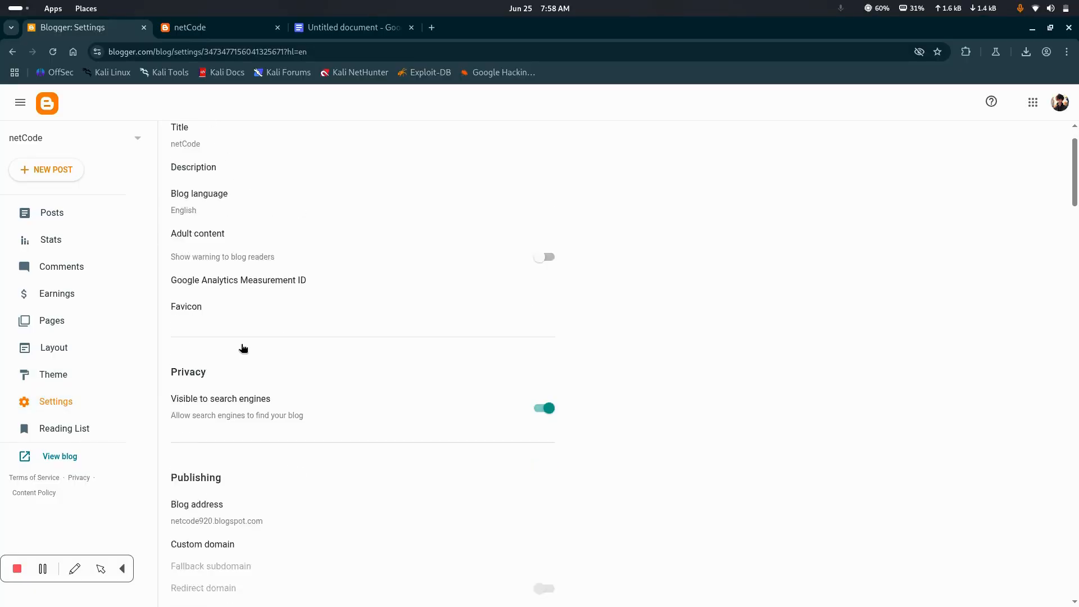
scroll(243, 349, "up", 10)
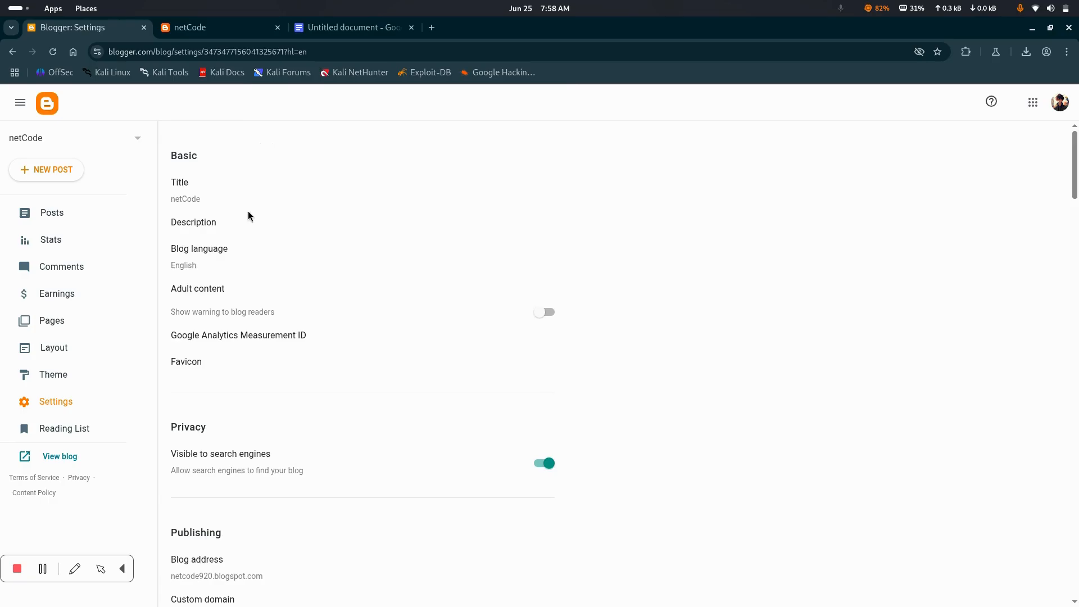
scroll(242, 343, "down", 10)
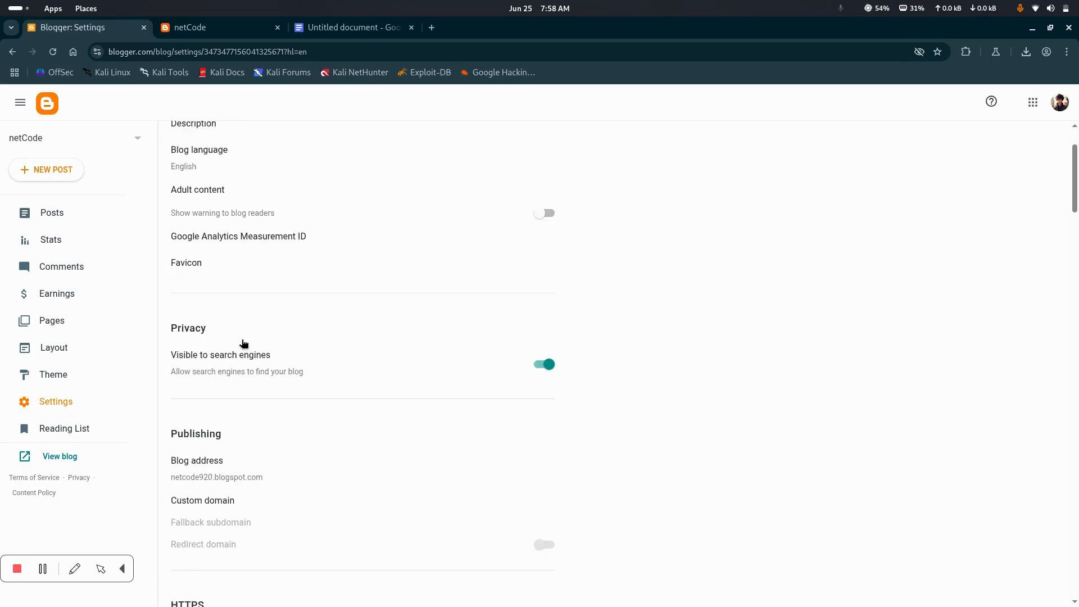
scroll(241, 314, "up", 10)
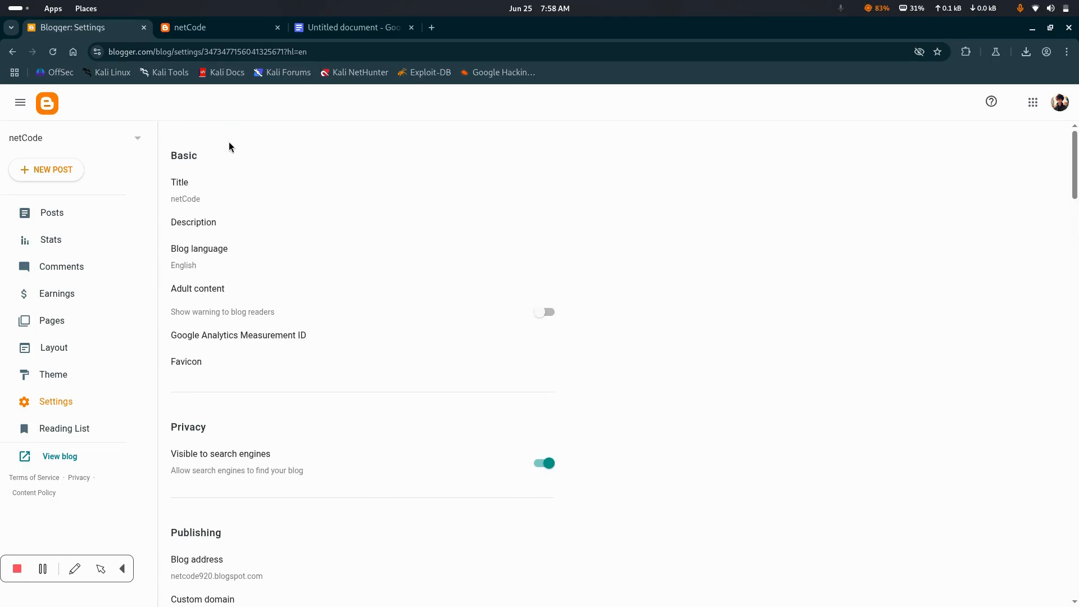
double_click(181, 186)
left_click_drag(167, 203, 204, 203)
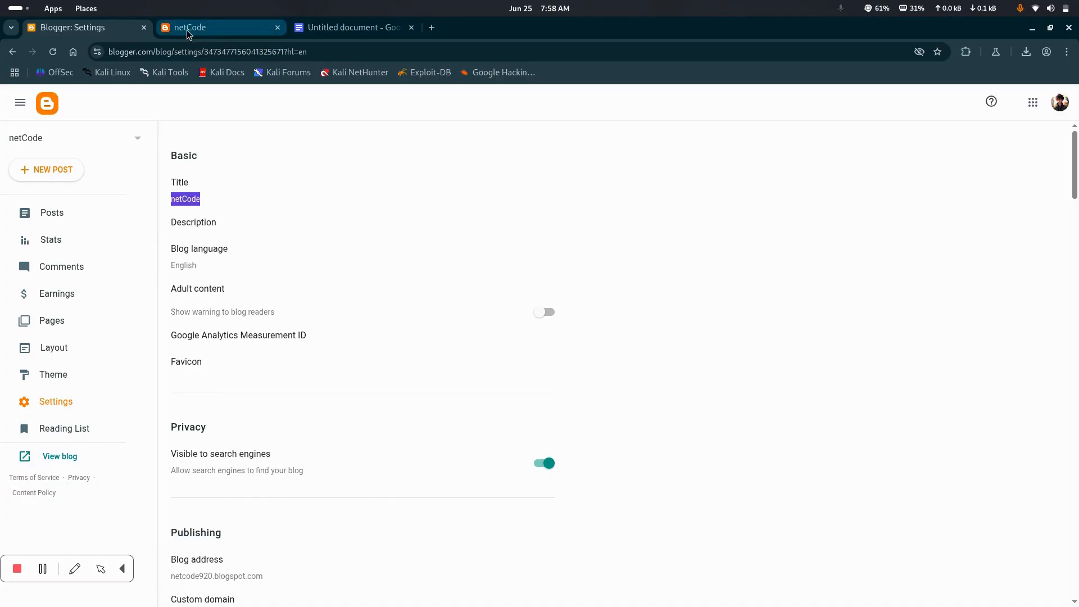
scroll(205, 275, "down", 1)
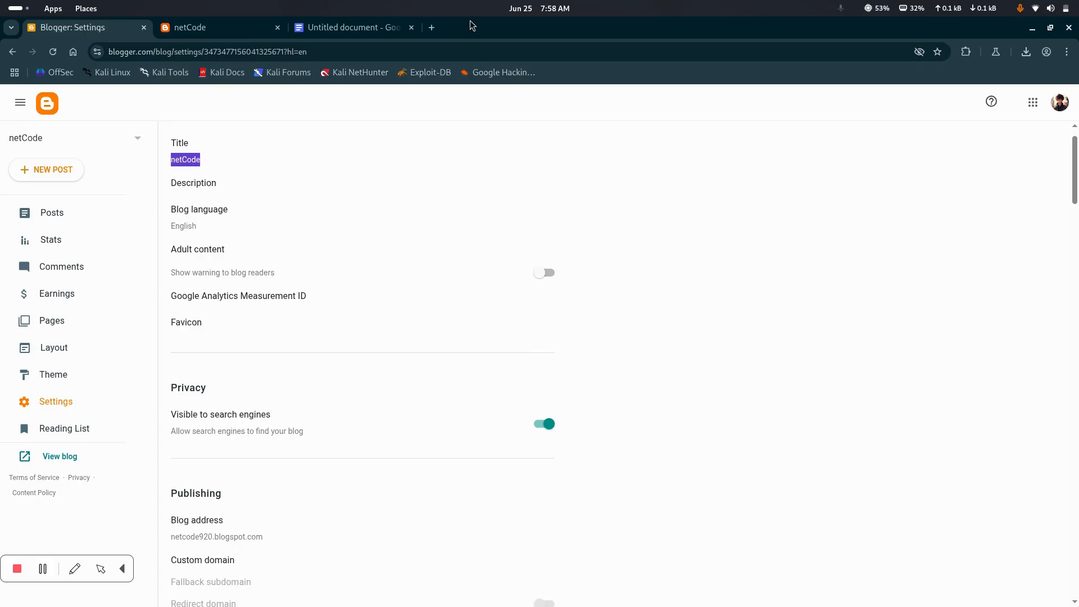
Search Google for "pucit" in a new browser tab and highlight the P. U.C.I.T result's description
left_click(430, 29)
type("pu")
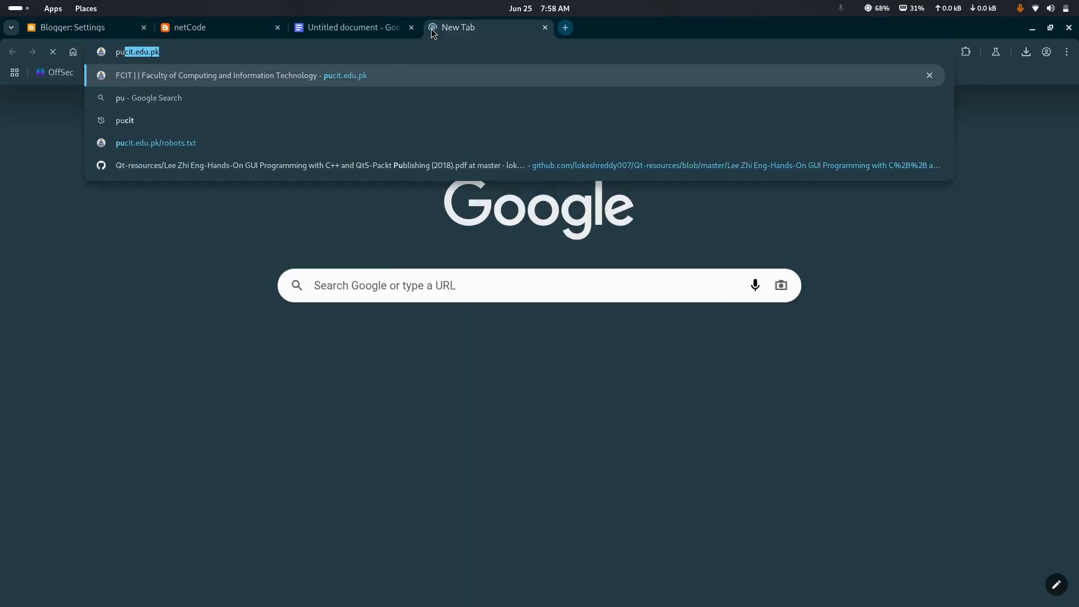
type("cit")
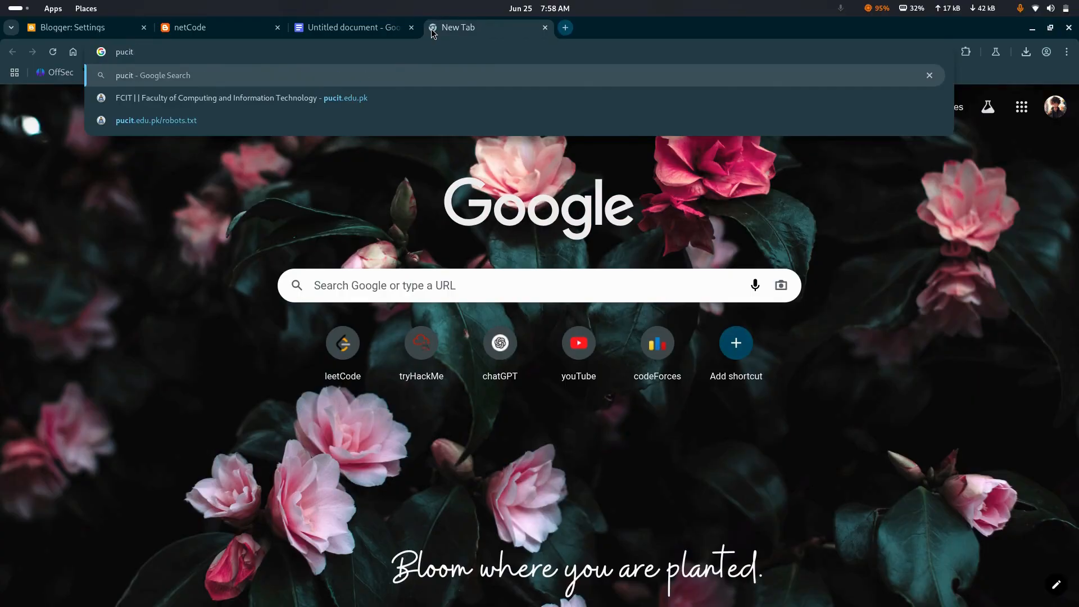
key("Return")
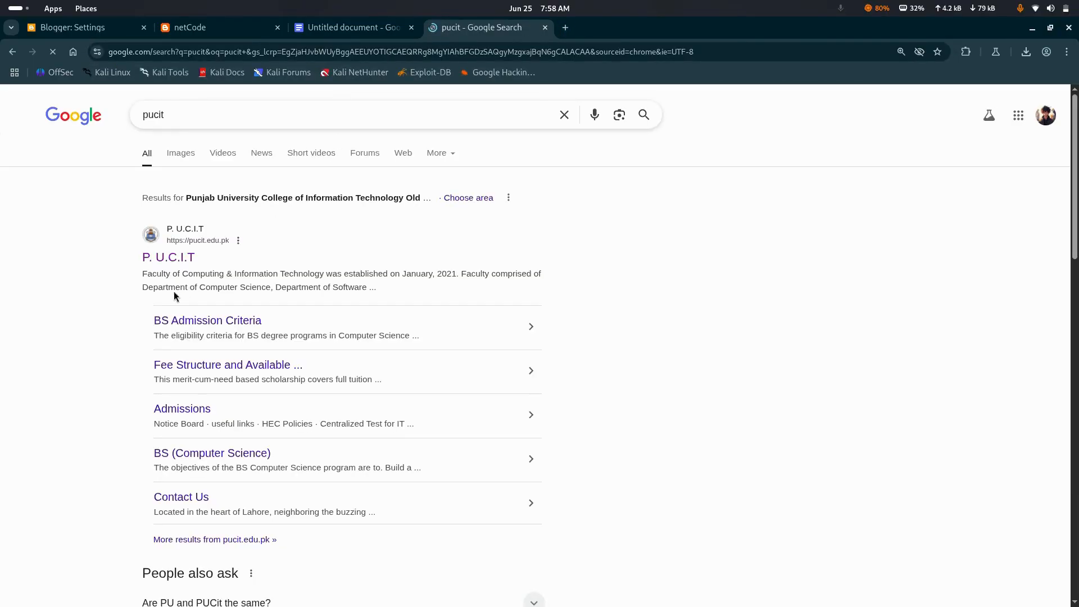
left_click_drag(142, 274, 349, 289)
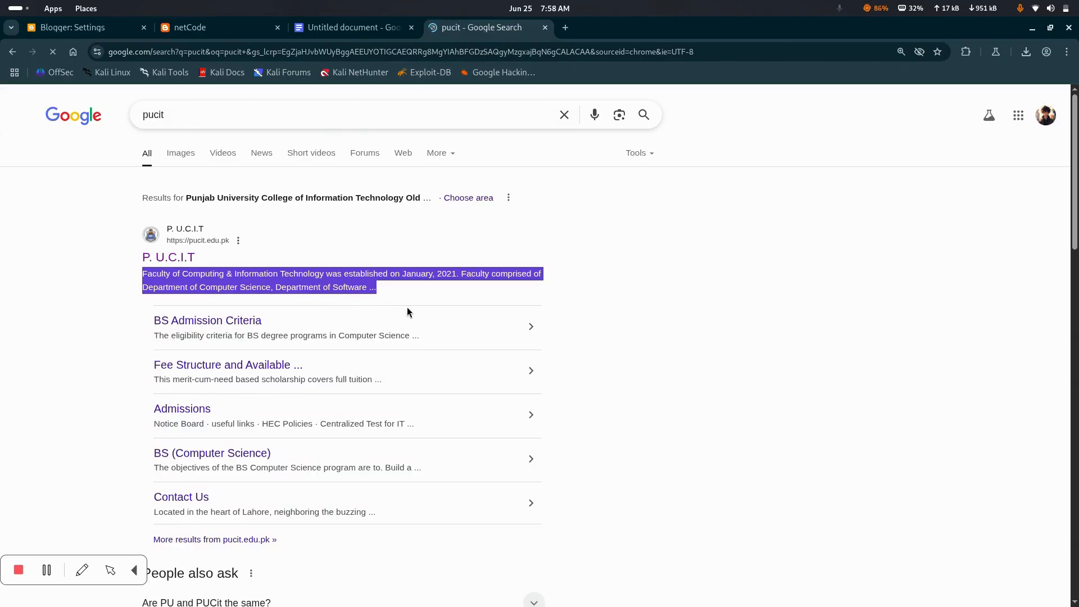
Return to the blog settings and save the blog description as "netCode is youtube channel for techies"
left_click(207, 28)
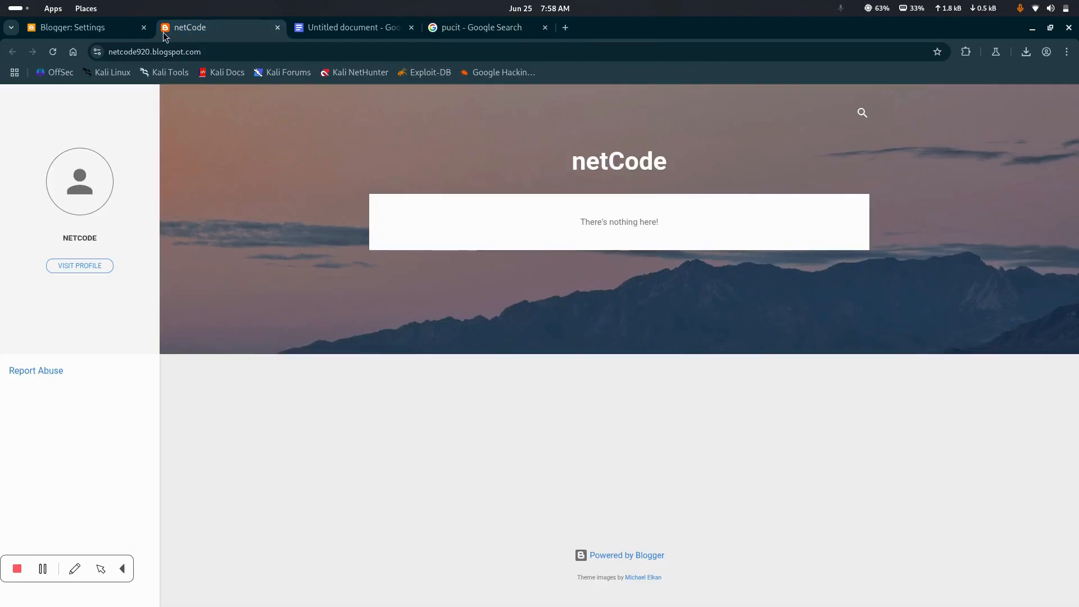
left_click(101, 31)
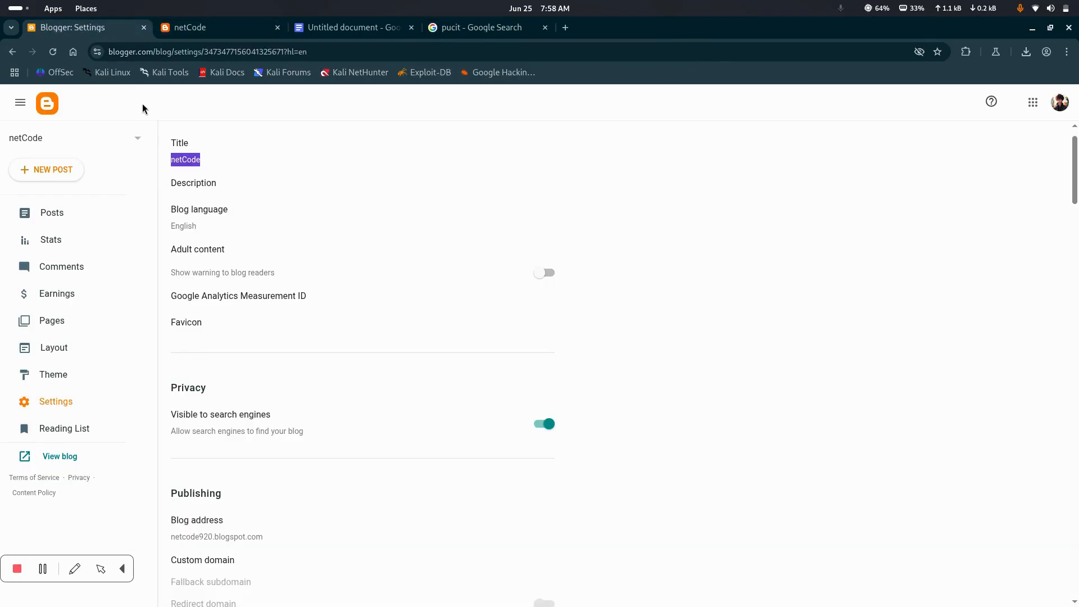
left_click(196, 190)
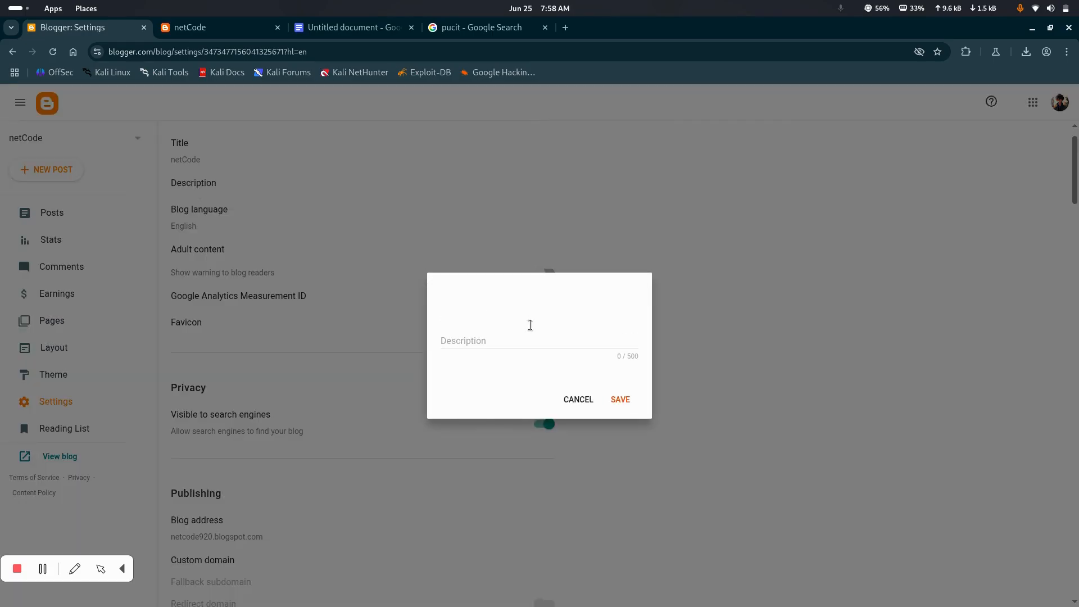
left_click(530, 341)
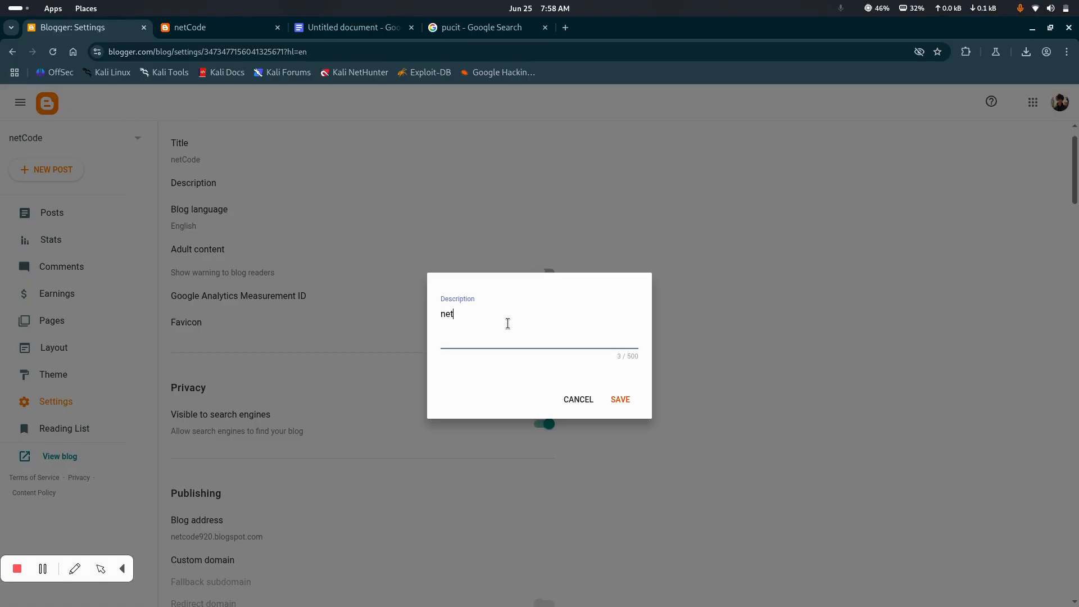
type("netCode is youtube channel f")
type("or techies")
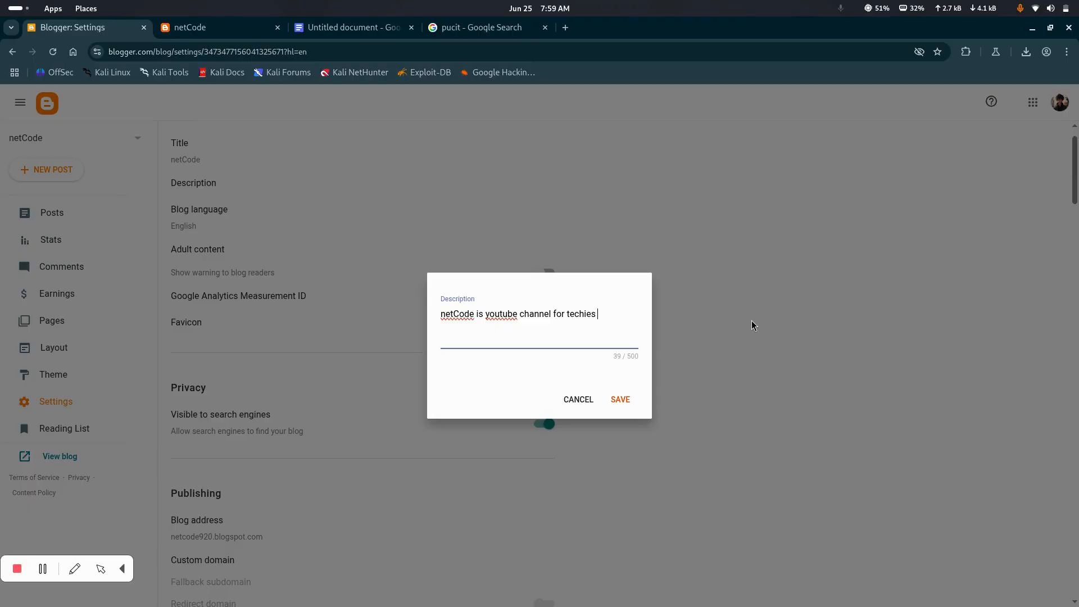
left_click(618, 401)
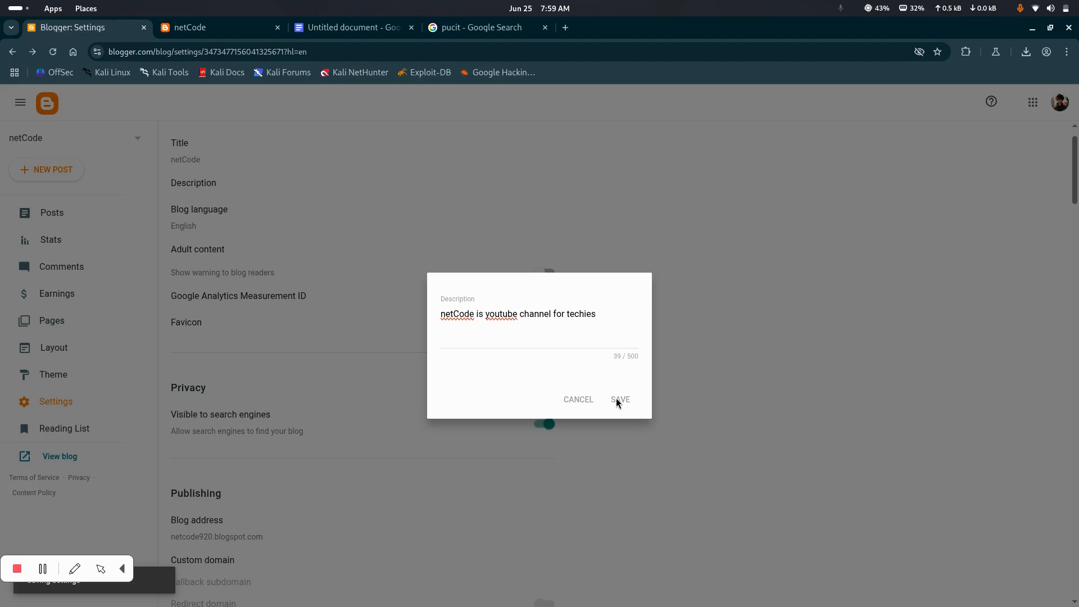
Browse the available blog languages and close the list without changing the language
scroll(455, 236, "up", 1)
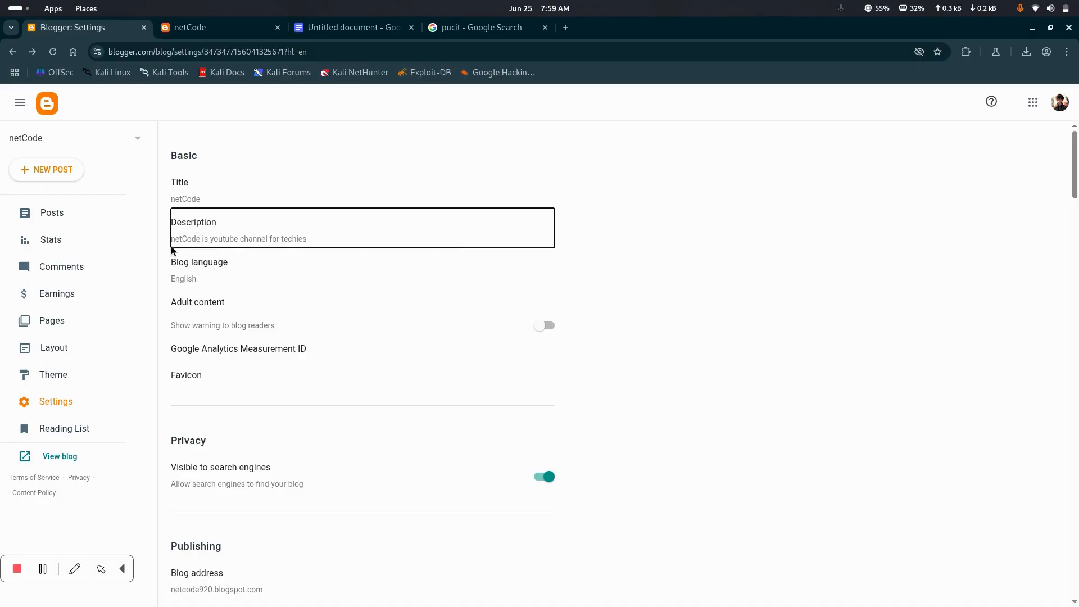
left_click(186, 277)
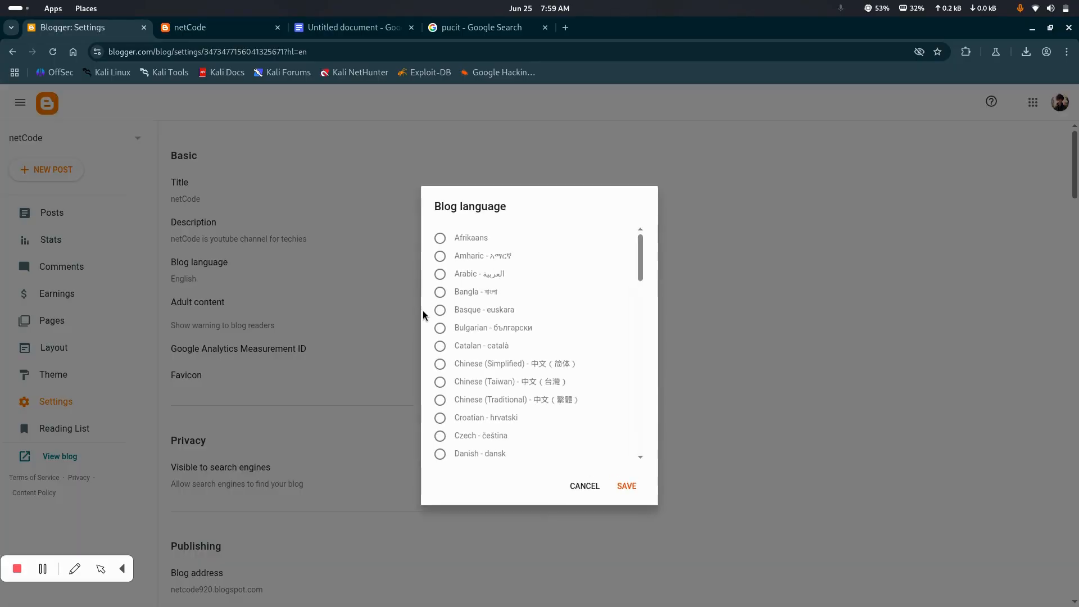
scroll(495, 348, "down", 5)
scroll(496, 349, "up", 5)
left_click(585, 486)
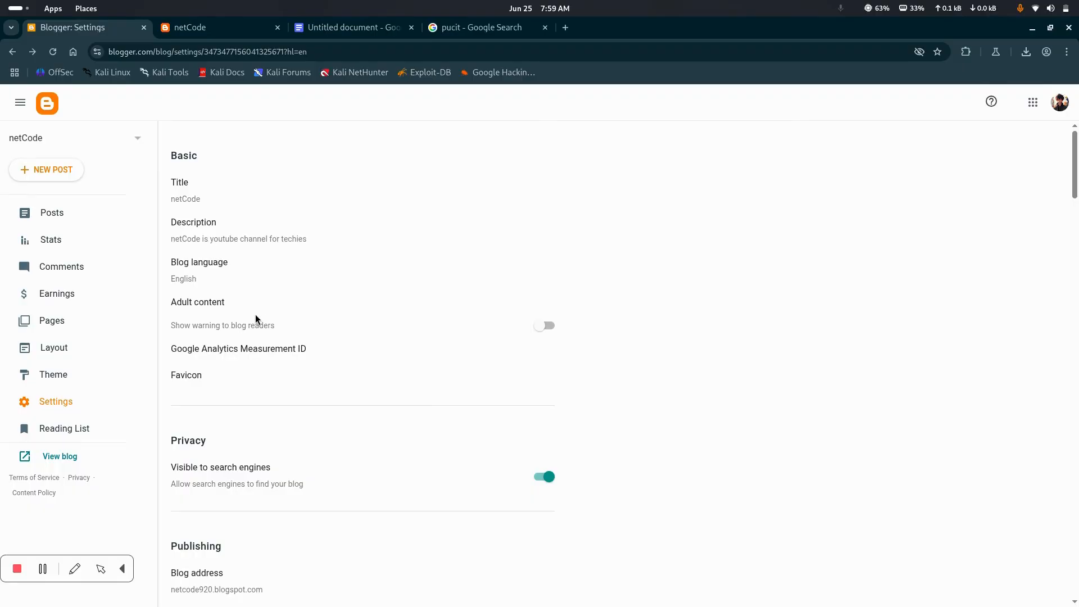
Examine the adult content, Google Analytics Measurement ID and favicon settings of the blog
scroll(210, 314, "down", 3)
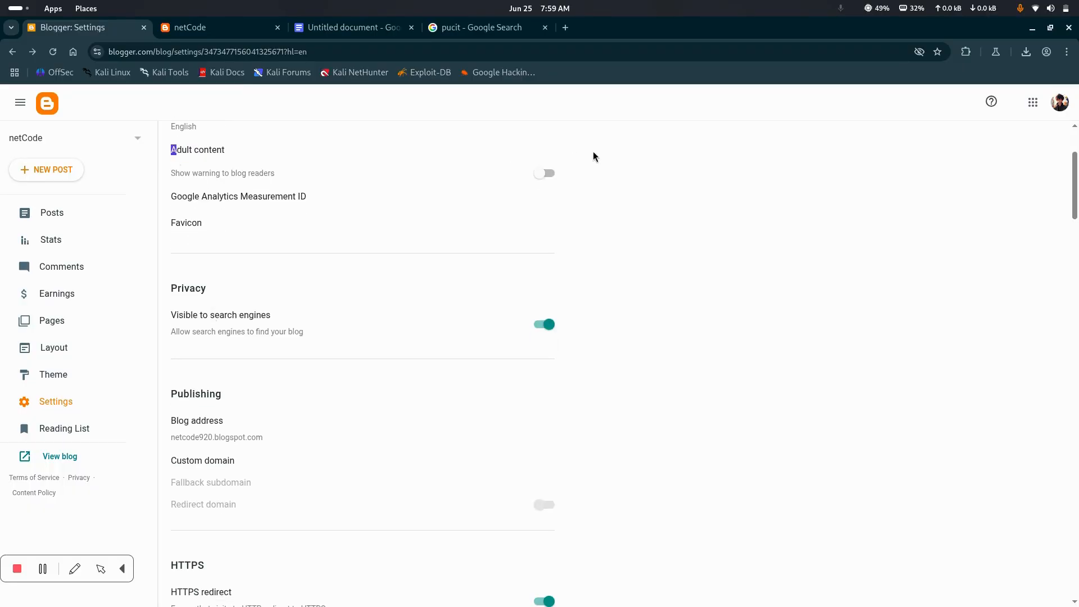
scroll(356, 230, "up", 3)
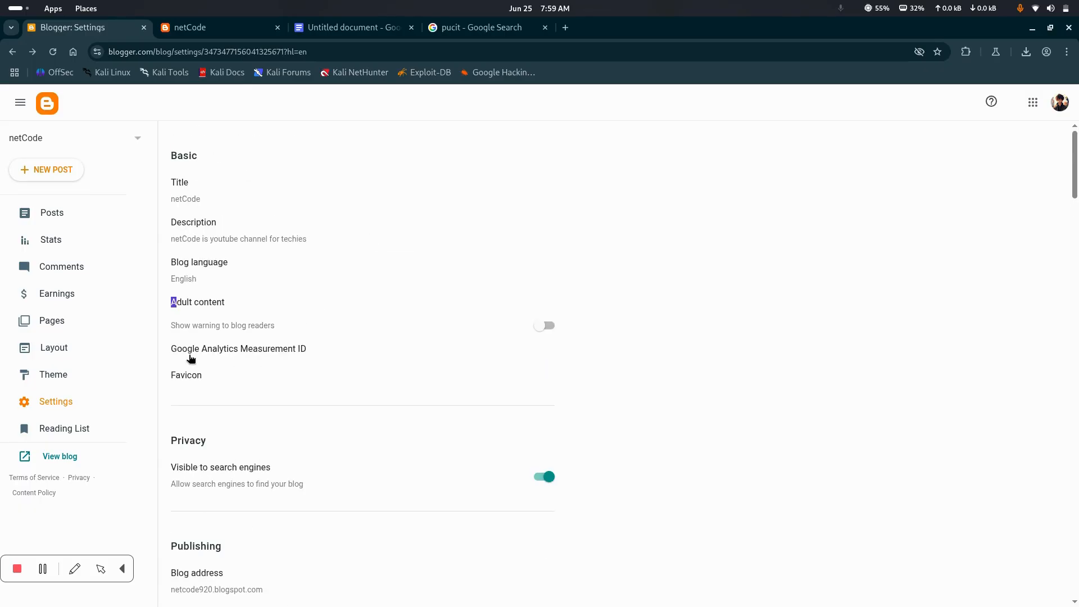
scroll(272, 390, "down", 1)
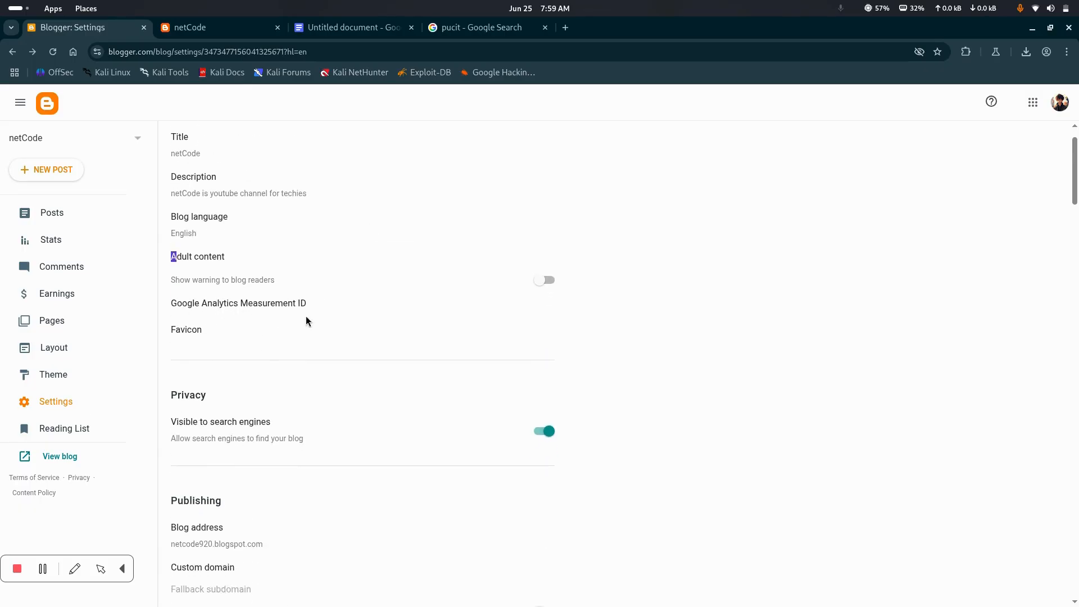
scroll(368, 229, "up", 1)
scroll(410, 287, "down", 3)
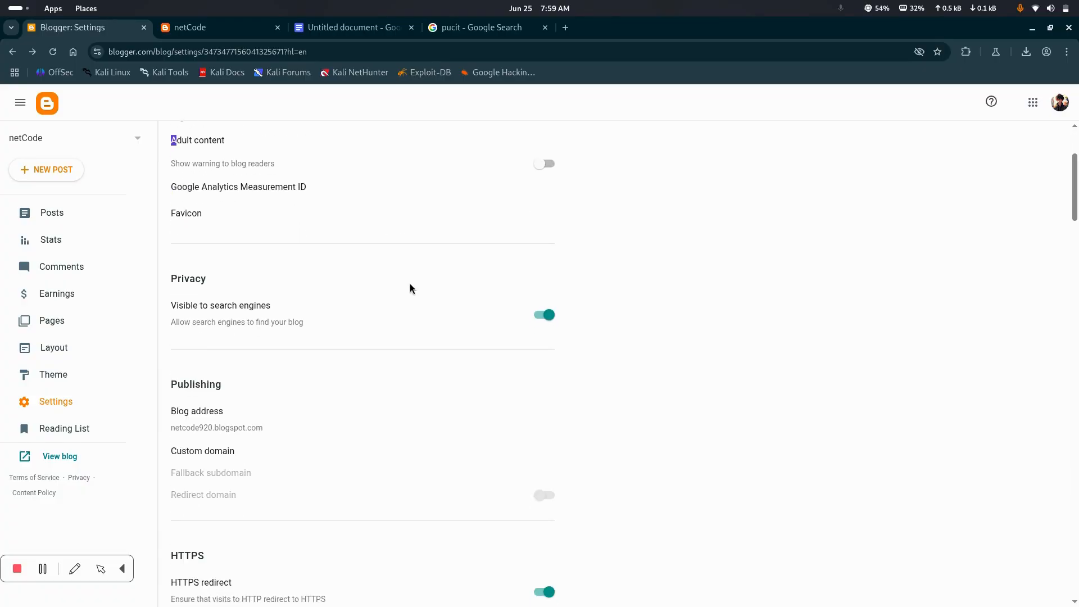
scroll(322, 270, "up", 3)
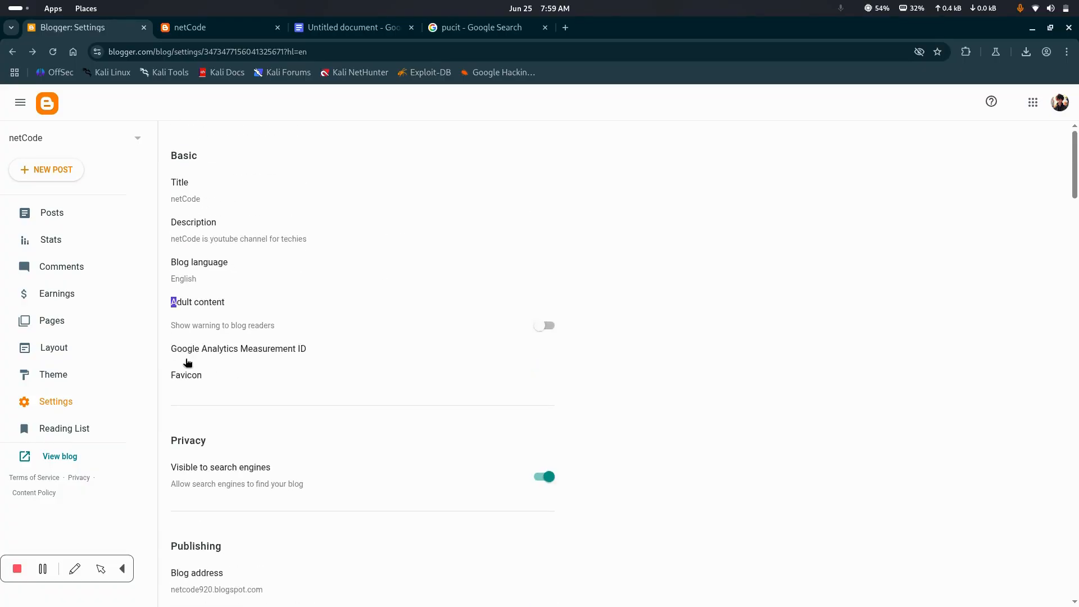
scroll(287, 365, "down", 2)
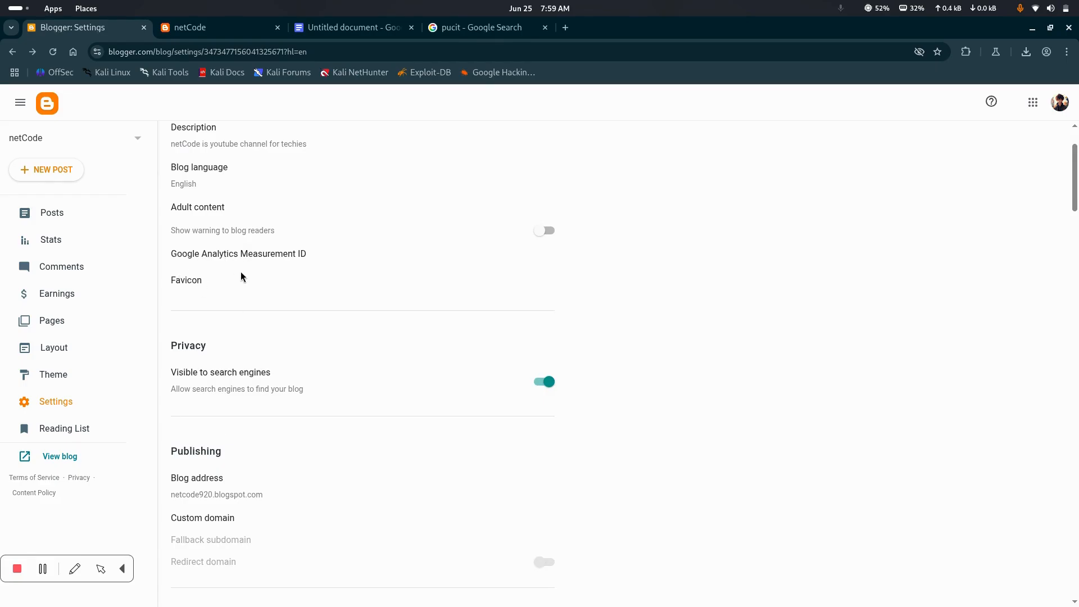
Open the P. U.C.I.T site from the search results to compare its tab icon with the blog's, then return to the blog settings
left_click(496, 28)
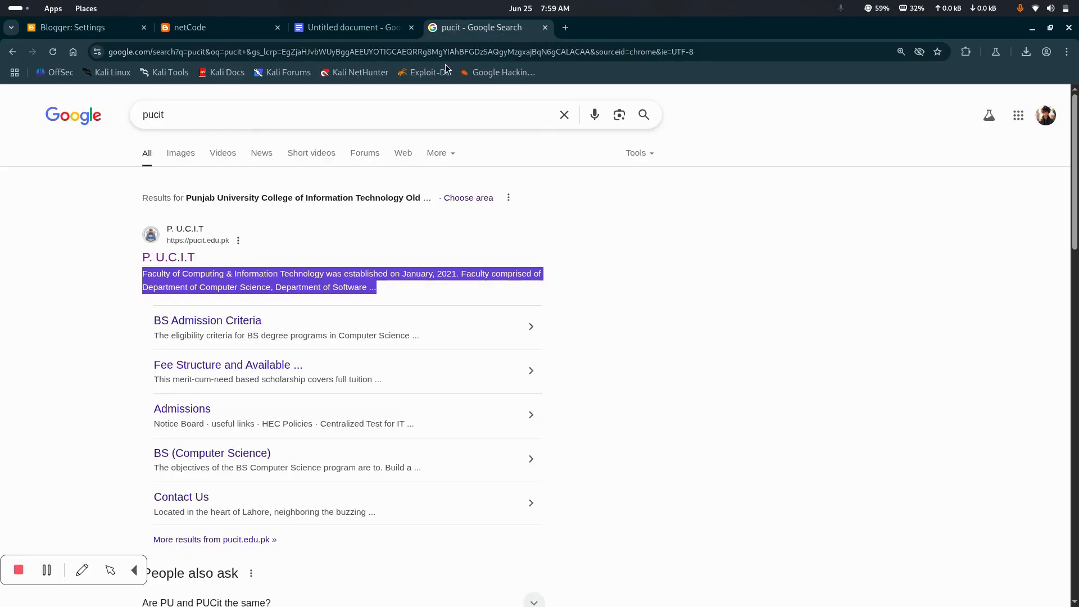
left_click(169, 259)
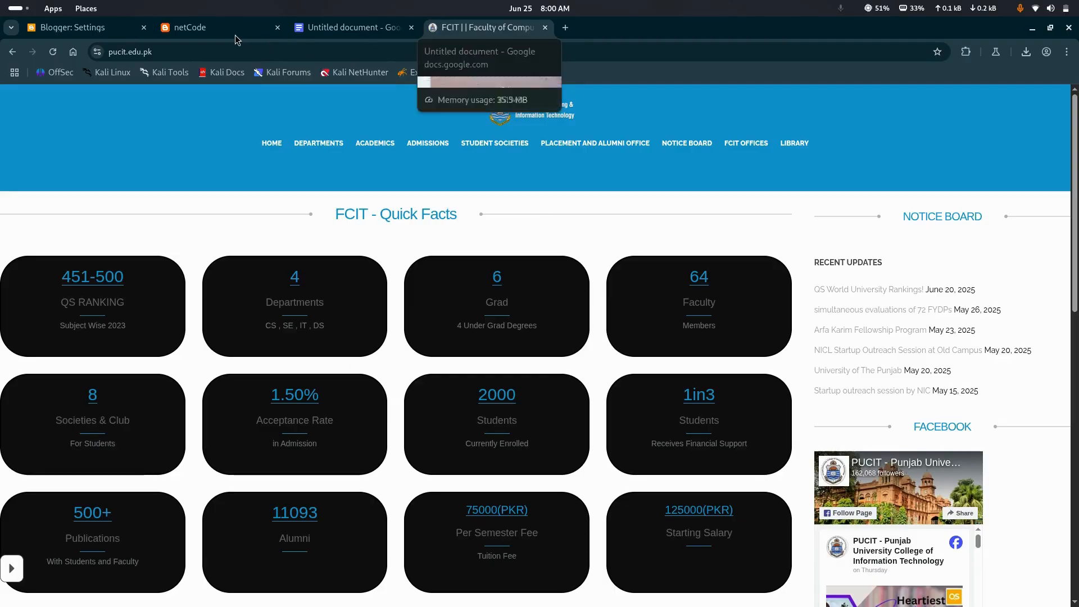
left_click(173, 31)
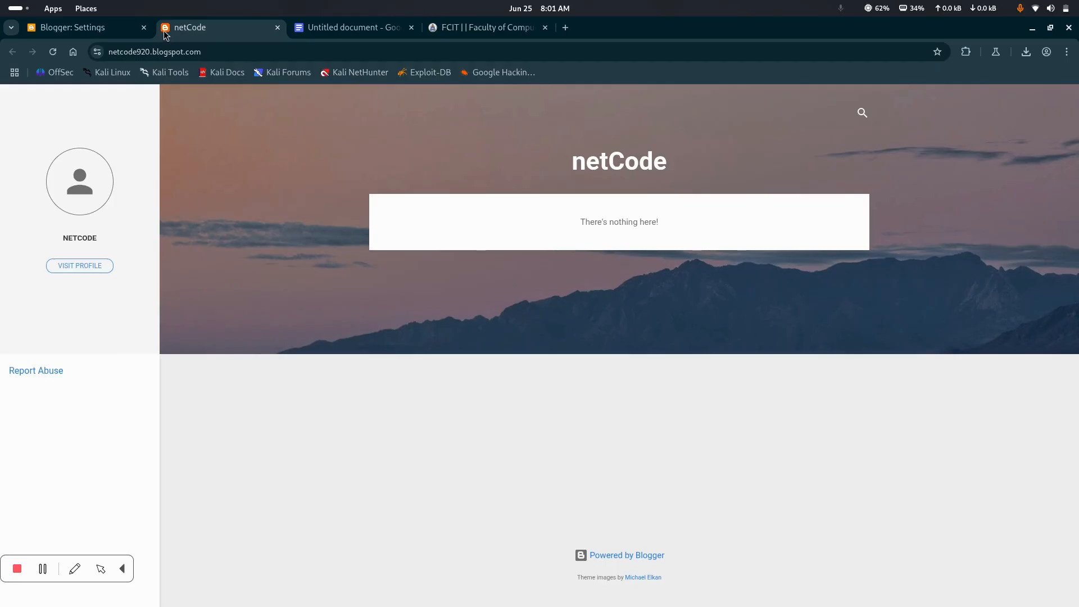
left_click(112, 28)
scroll(339, 293, "up", 3)
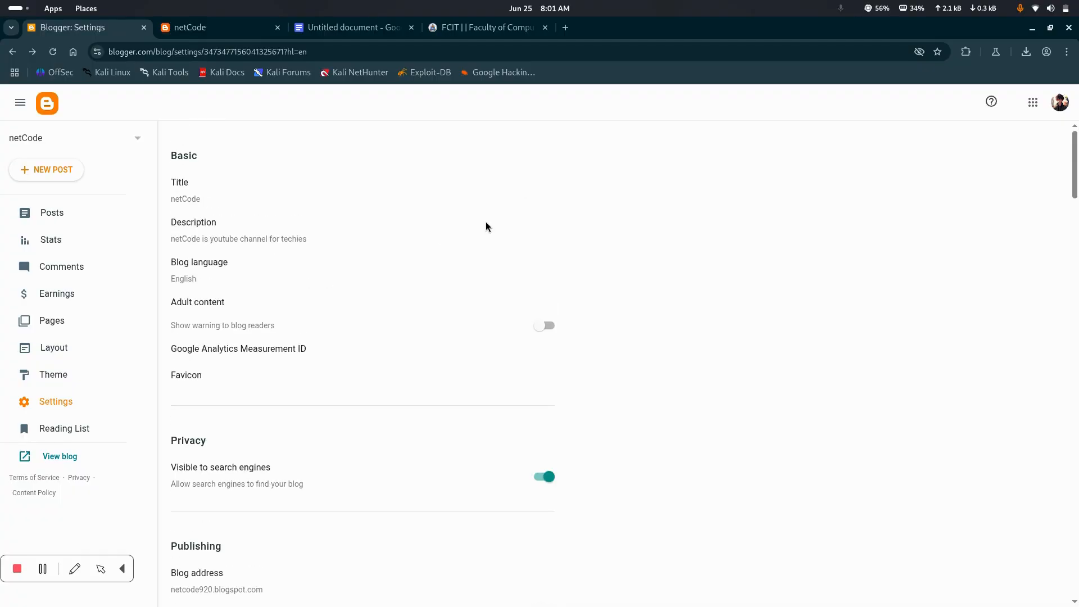
Search Google for "icon" in a new browser tab and open the Flaticon website from the results
left_click(566, 28)
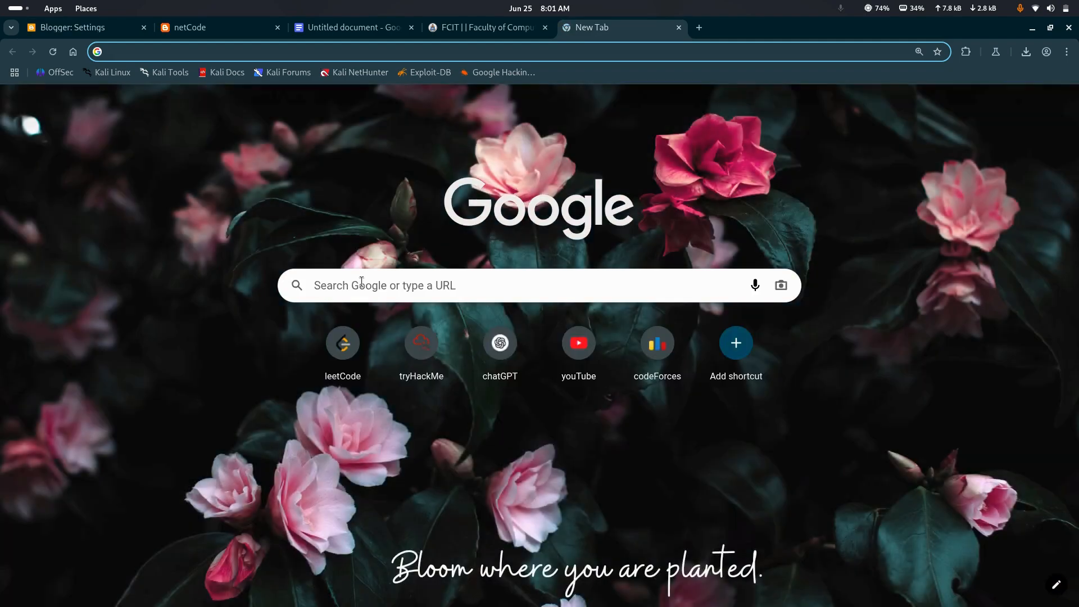
left_click(362, 281)
type("icon")
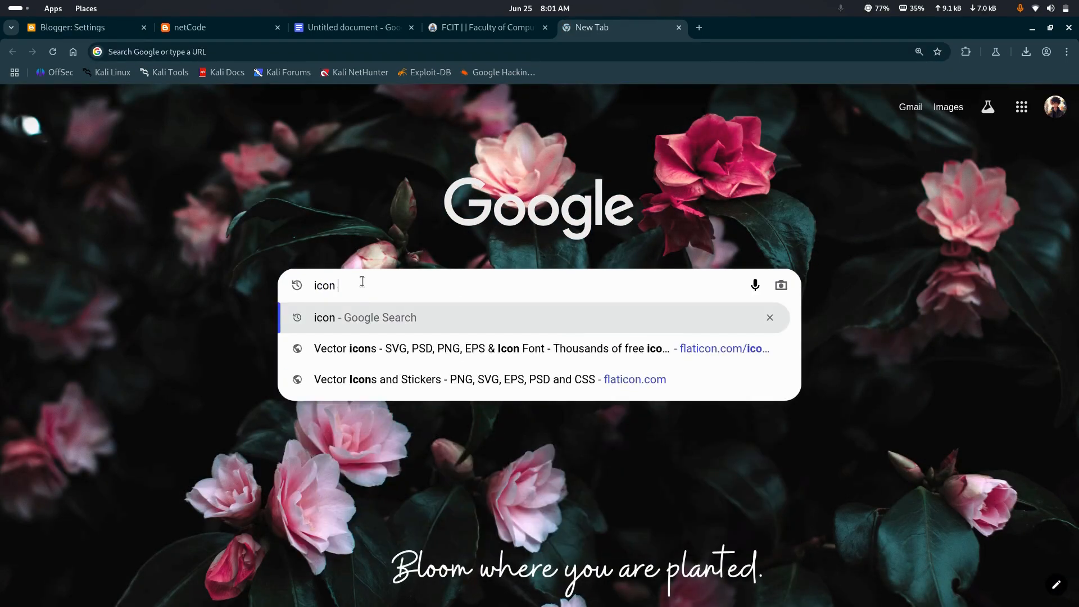
key("Return")
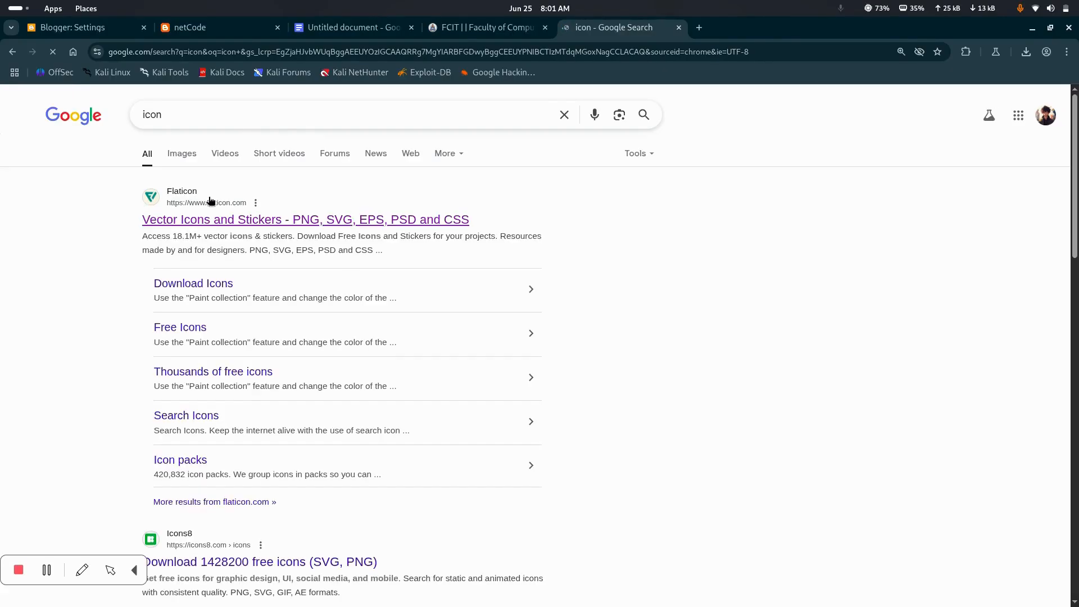
left_click(212, 220)
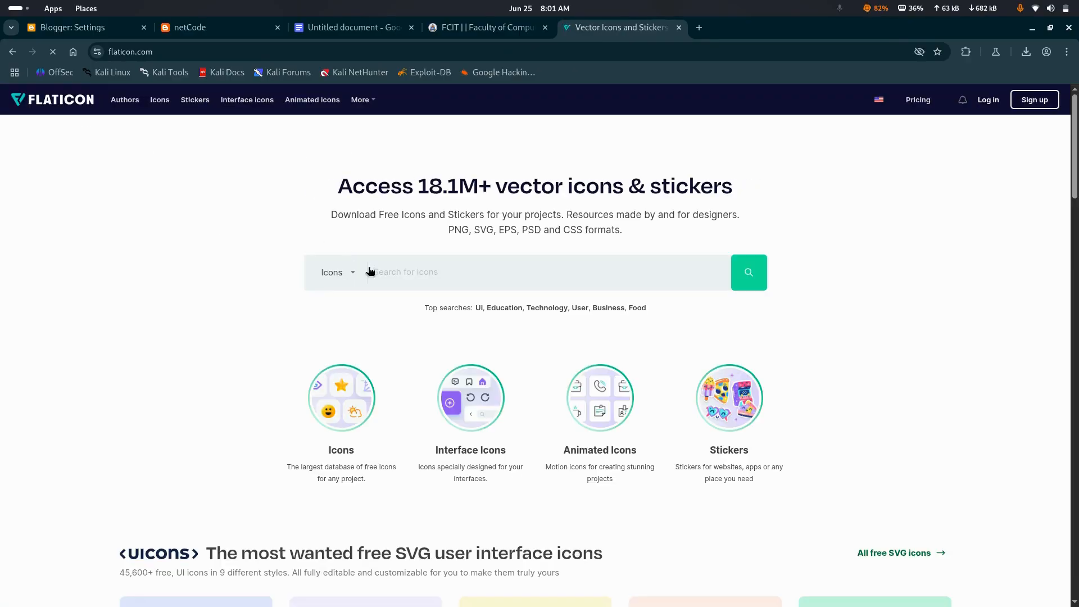
Search Flaticon for "n" icons and browse the results for one suitable as the blog's favicon
scroll(401, 309, "down", 10)
scroll(402, 311, "up", 10)
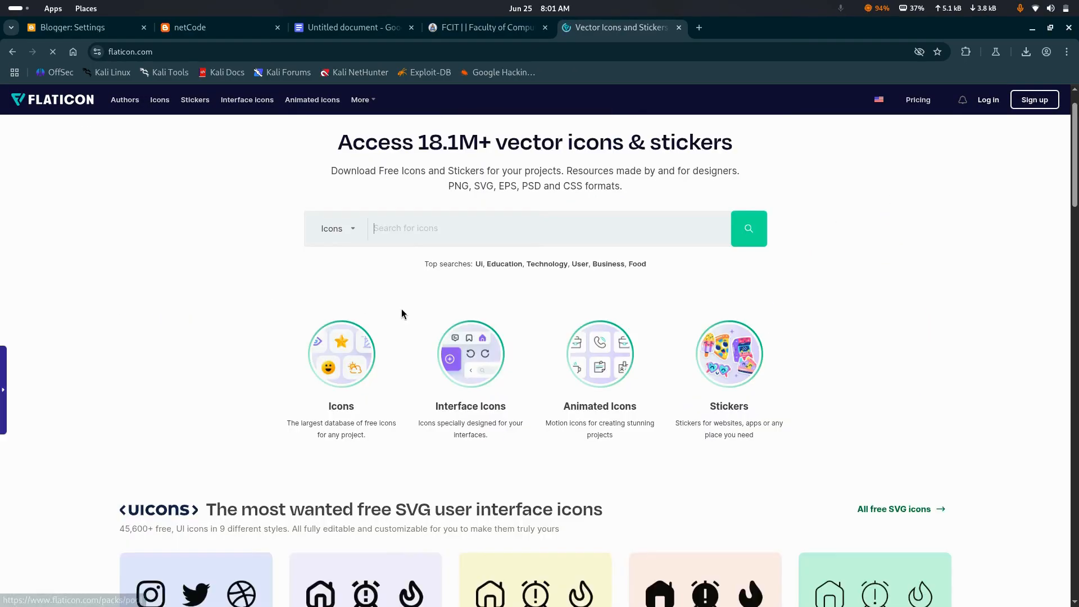
scroll(401, 313, "up", 1)
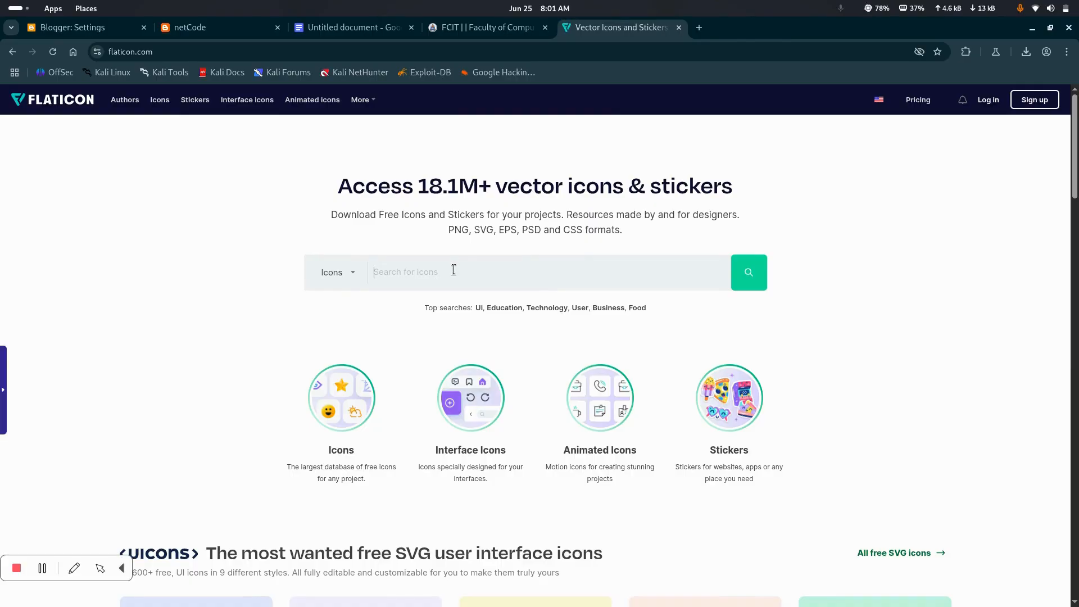
type("n")
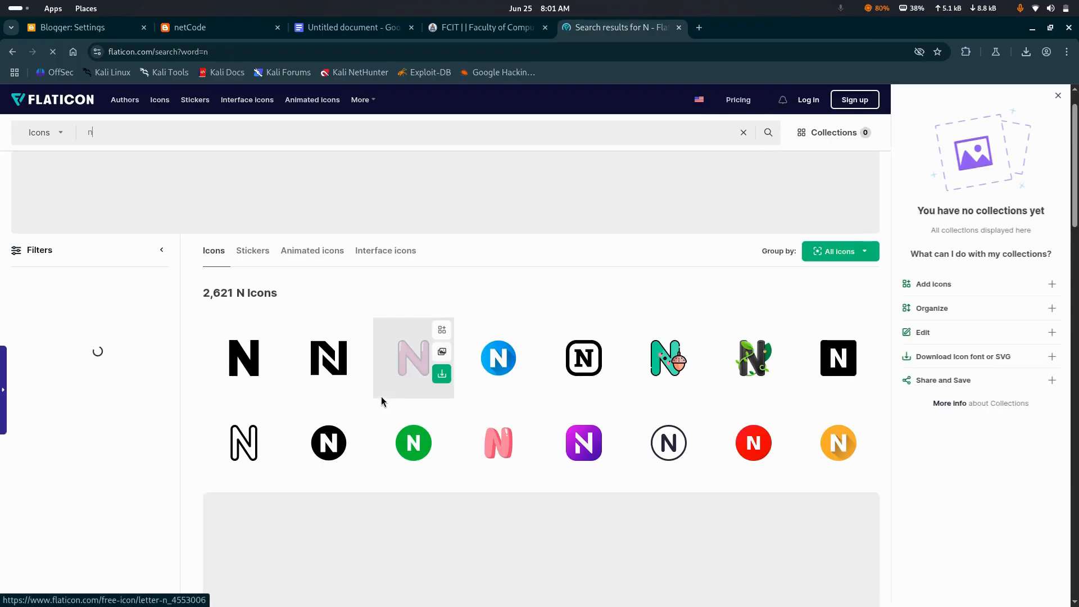
scroll(559, 387, "down", 10)
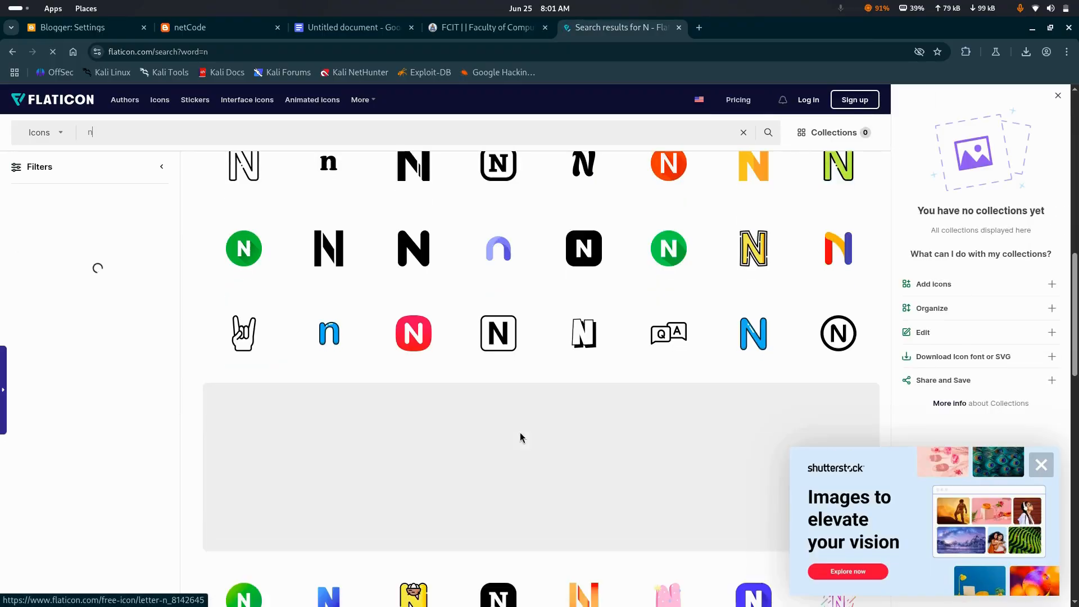
scroll(521, 434, "down", 1)
scroll(522, 434, "up", 13)
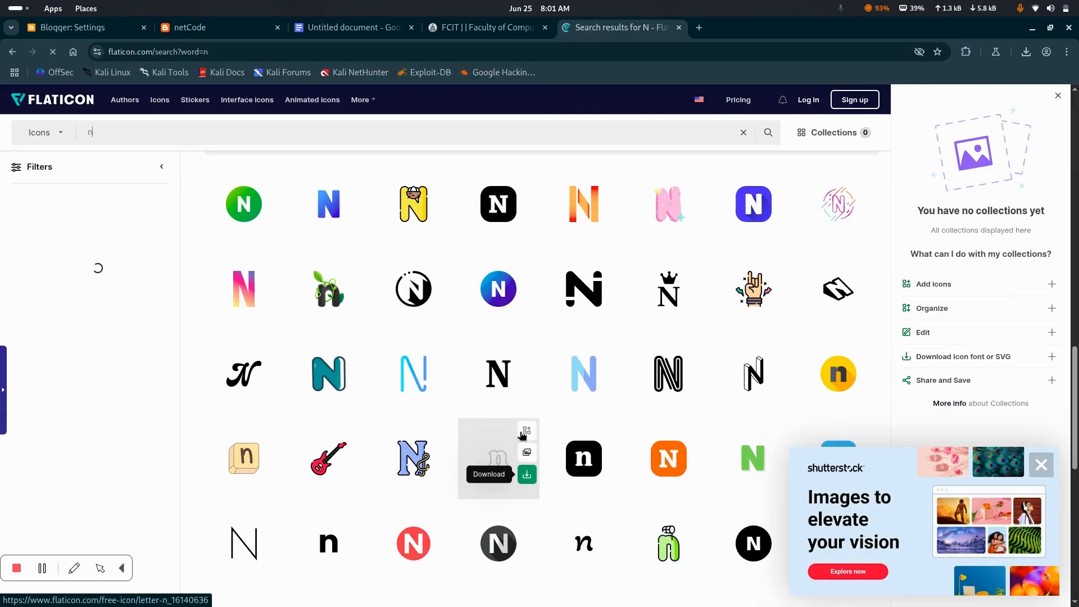
scroll(580, 360, "up", 4)
scroll(581, 360, "down", 2)
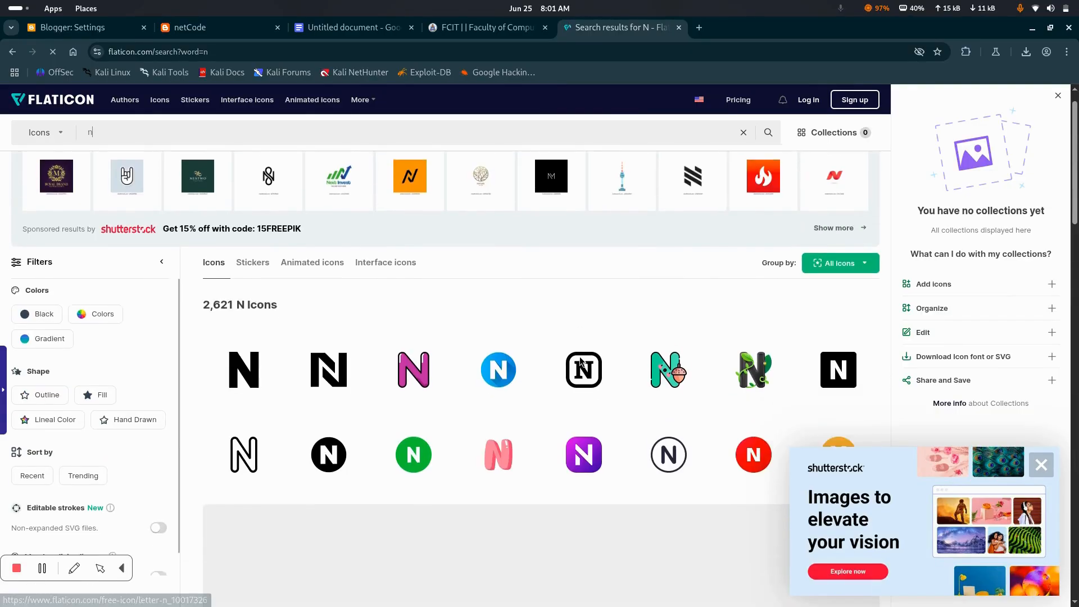
scroll(578, 376, "down", 2)
scroll(696, 405, "up", 1)
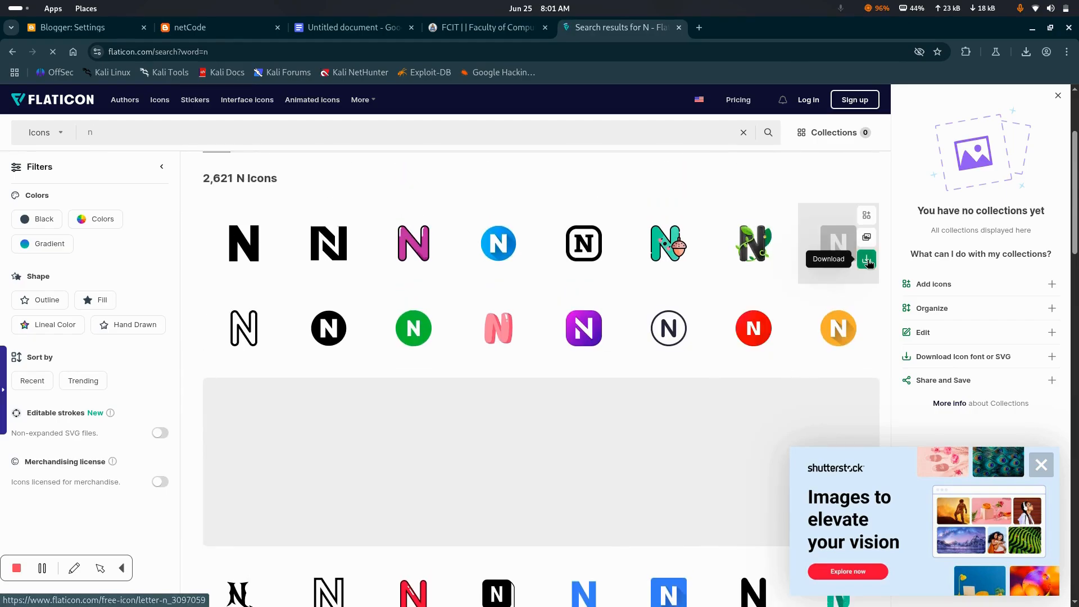
Download the white N on a black square icon as a PNG with the free download option
left_click(868, 260)
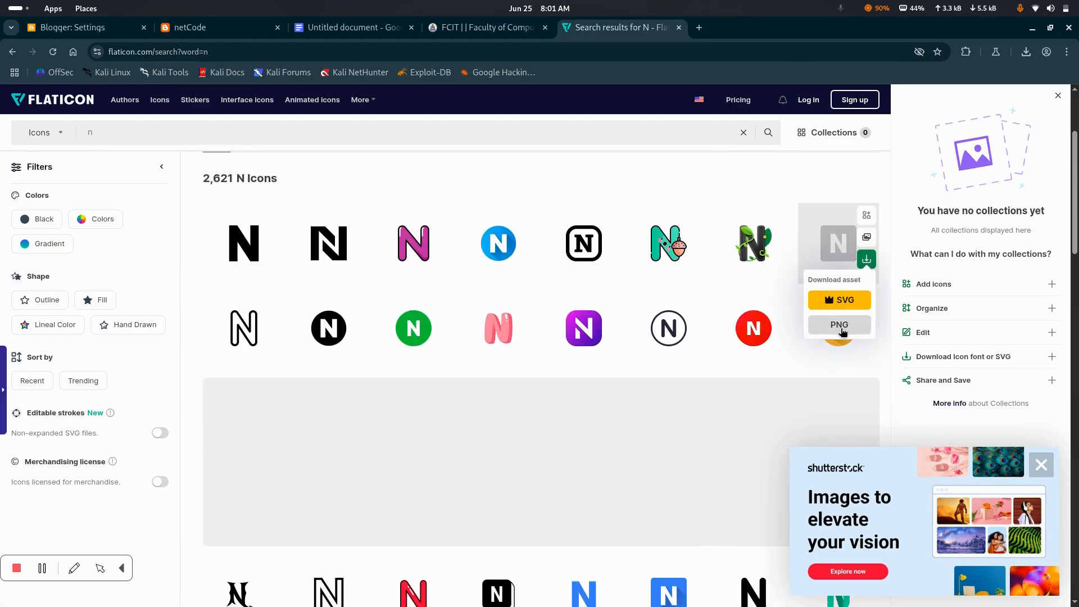
left_click(842, 329)
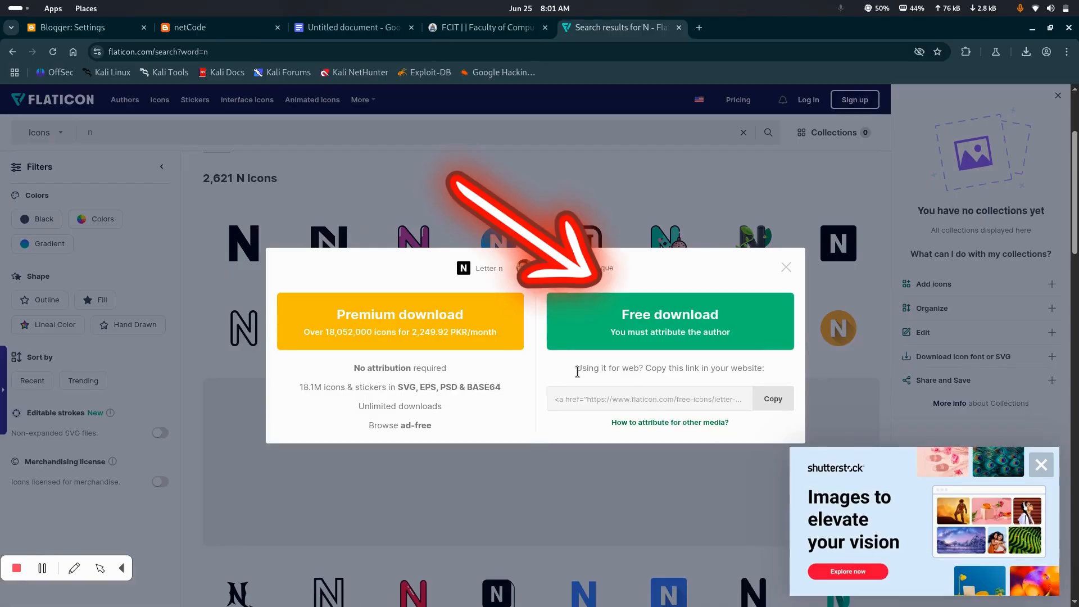
left_click(723, 336)
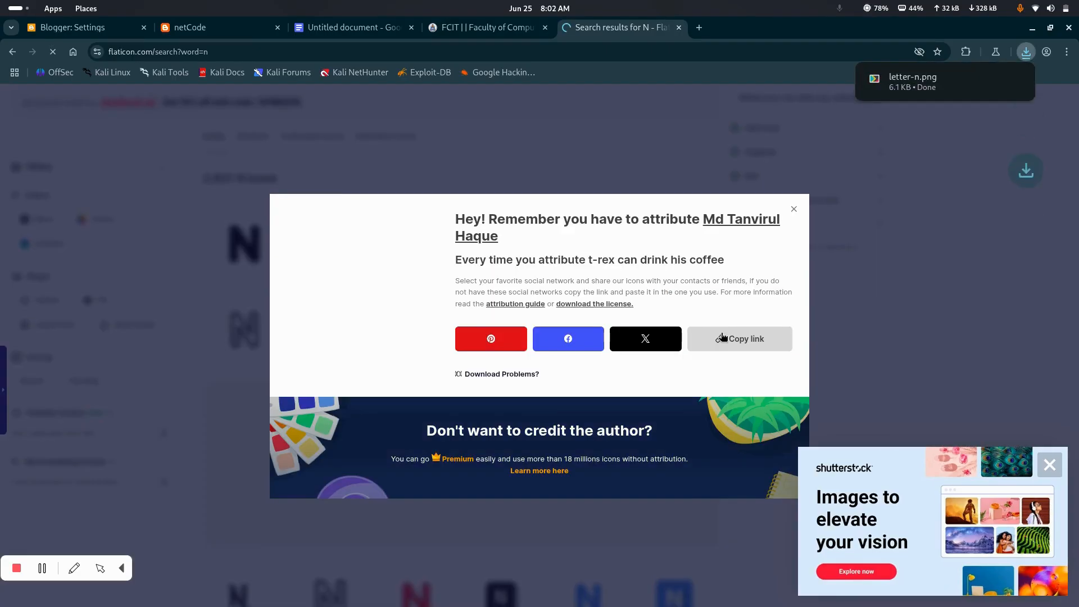
mouse_move(992, 82)
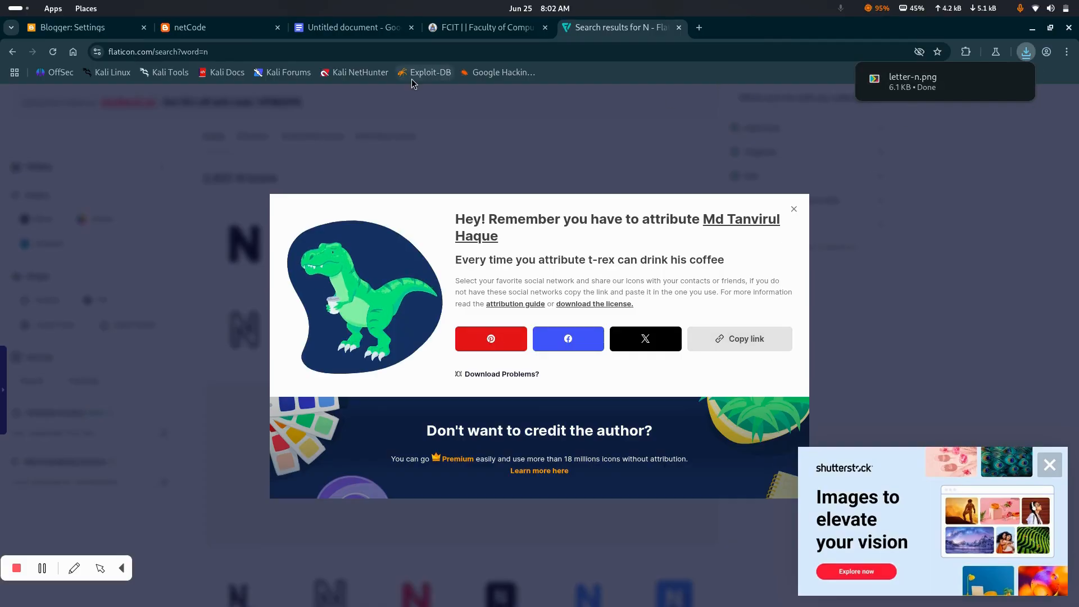
Return to the Blogger settings, upload letter-n.png from Downloads as the blog's favicon and save it
left_click(189, 27)
left_click(54, 25)
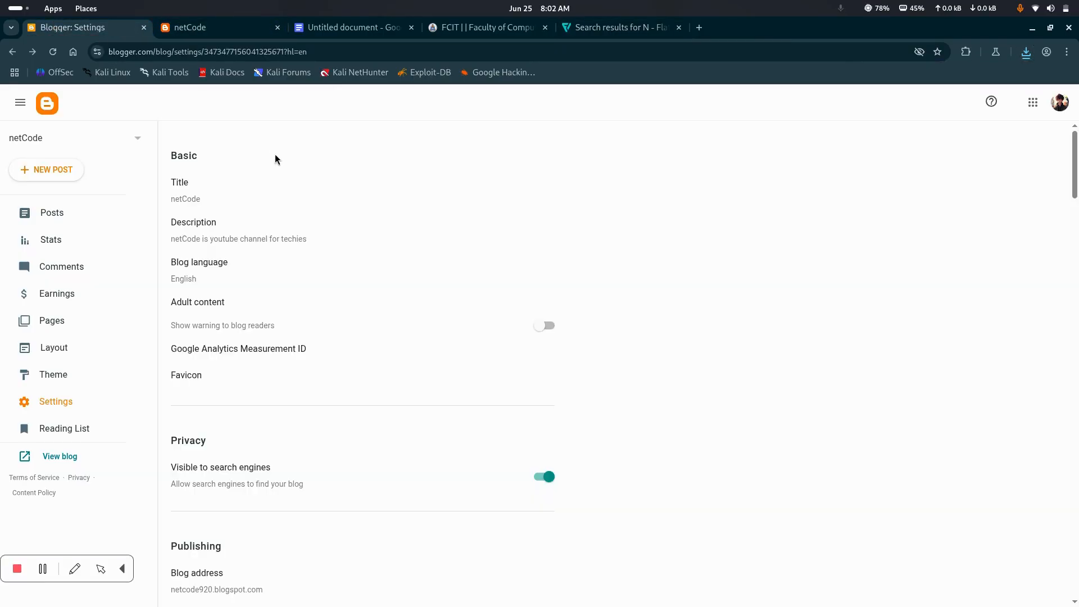
left_click(185, 376)
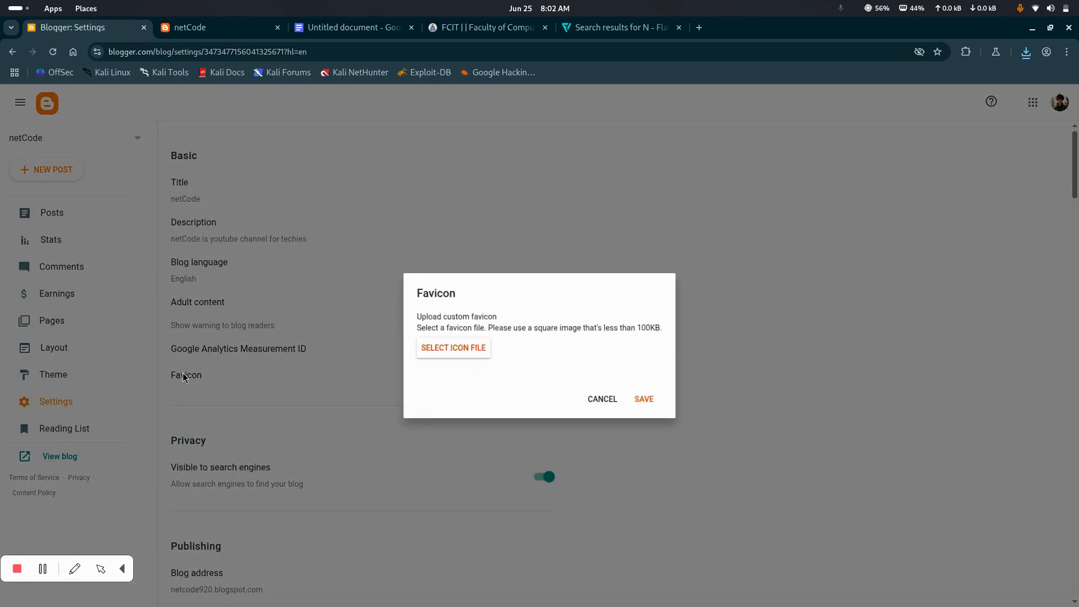
left_click(460, 354)
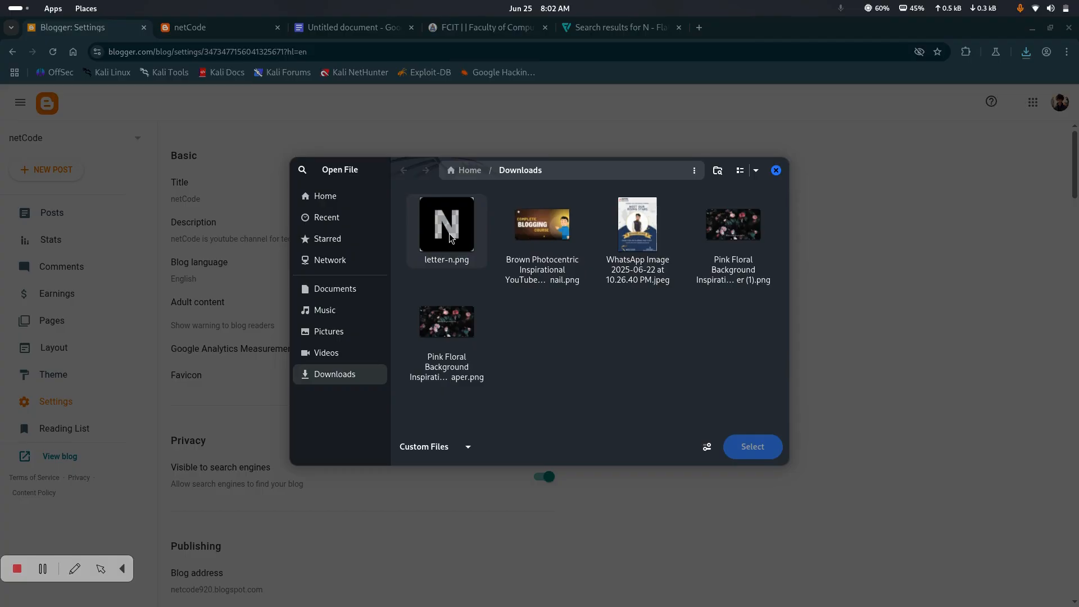
left_click(436, 232)
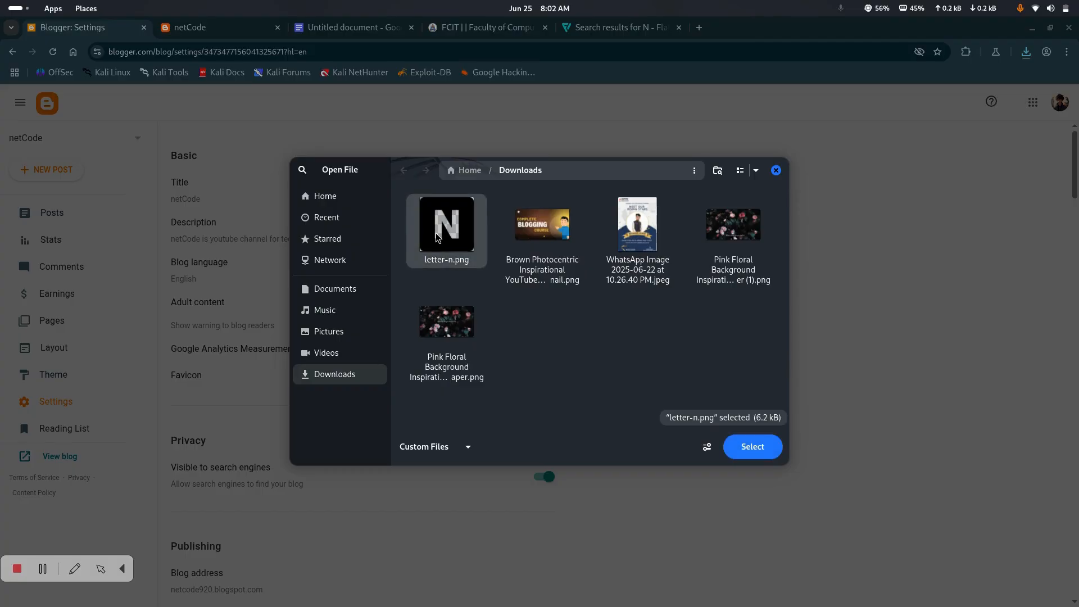
left_click(756, 447)
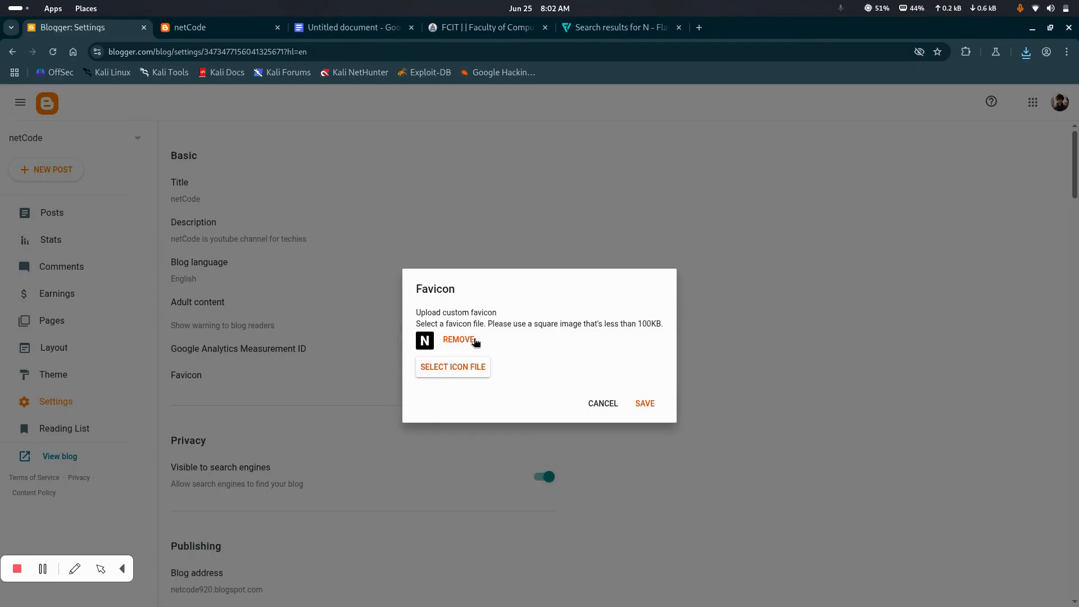
left_click(652, 407)
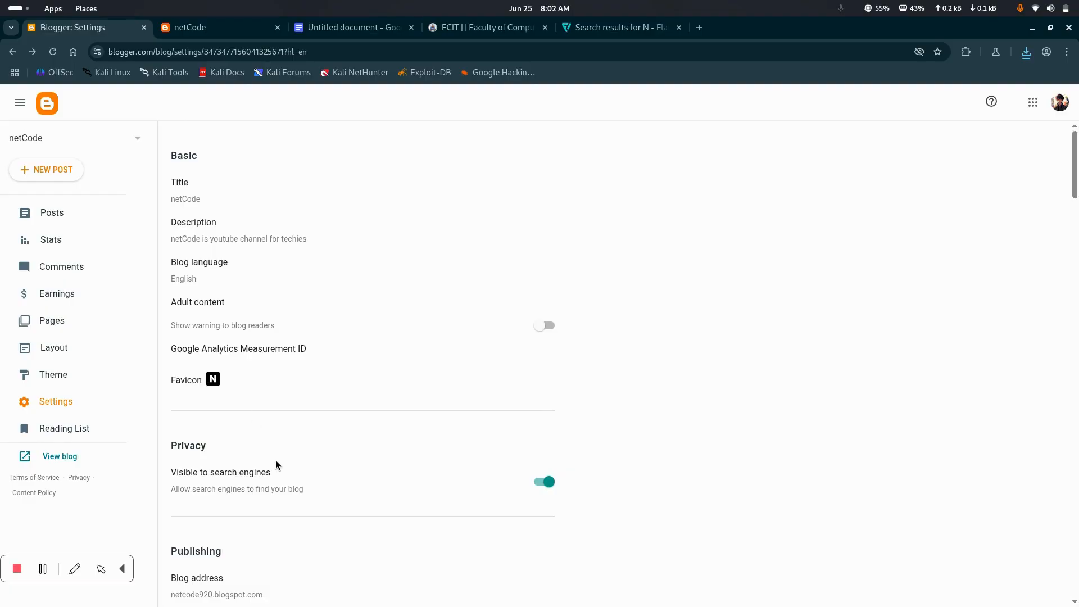
Examine the blog's search engine visibility setting and view the published netCode blog before returning to the settings
scroll(275, 465, "down", 3)
scroll(246, 362, "down", 3)
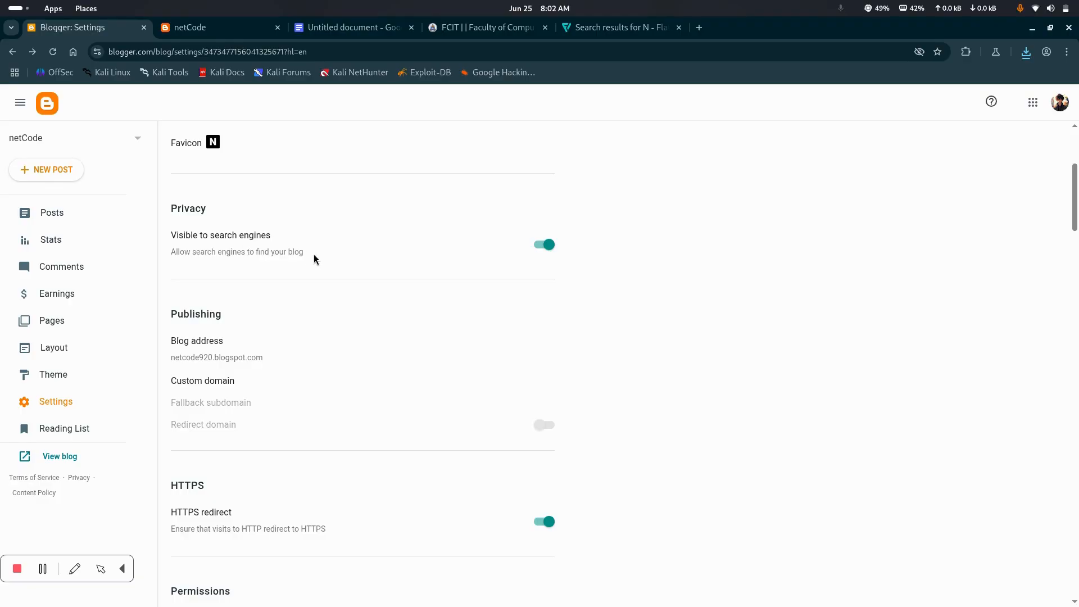
left_click(698, 28)
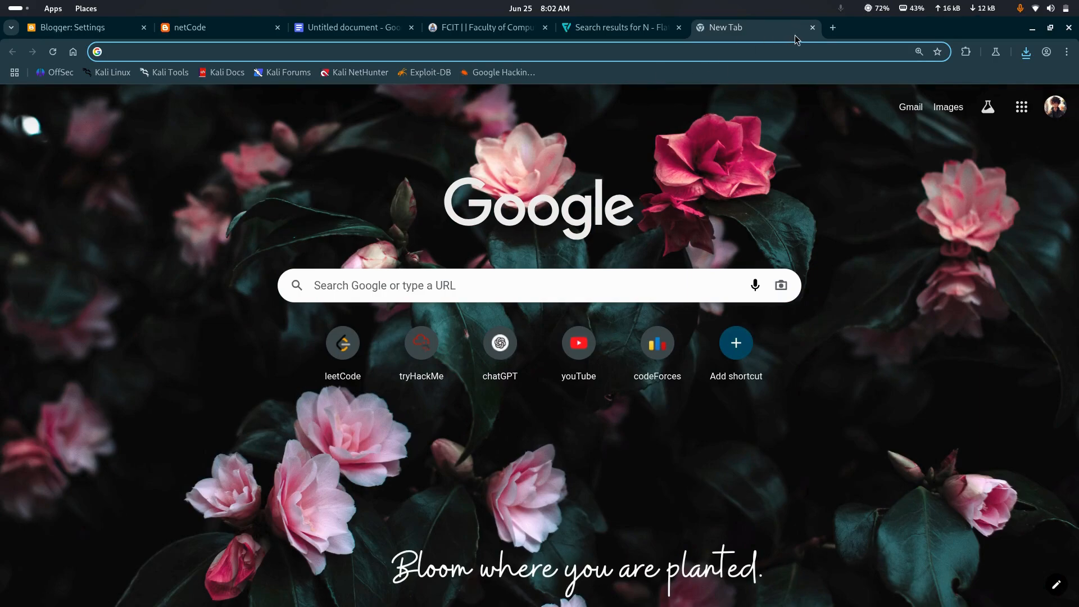
left_click(812, 27)
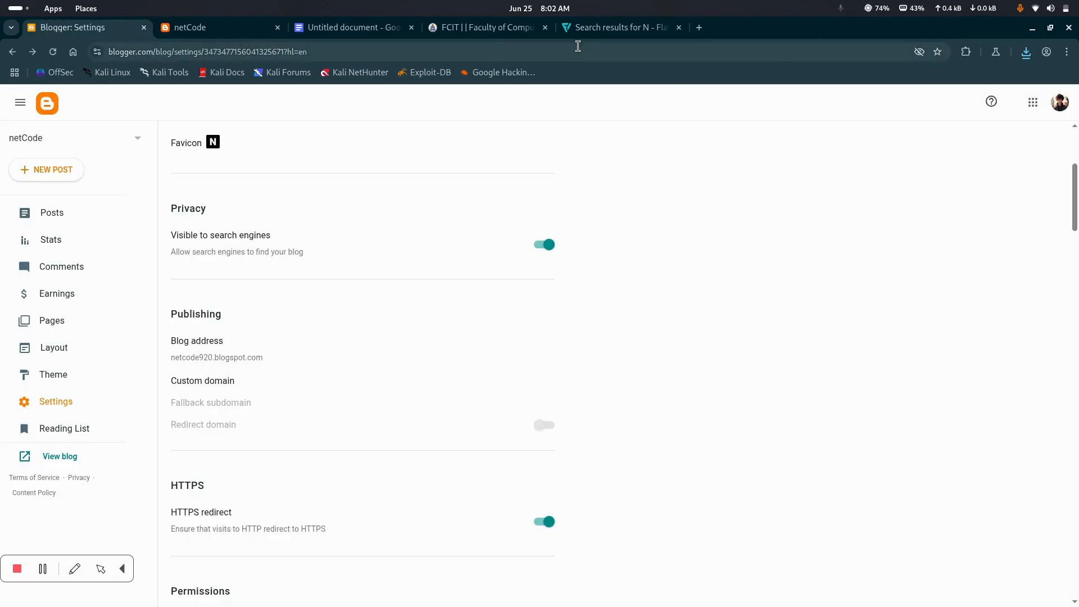
left_click(214, 26)
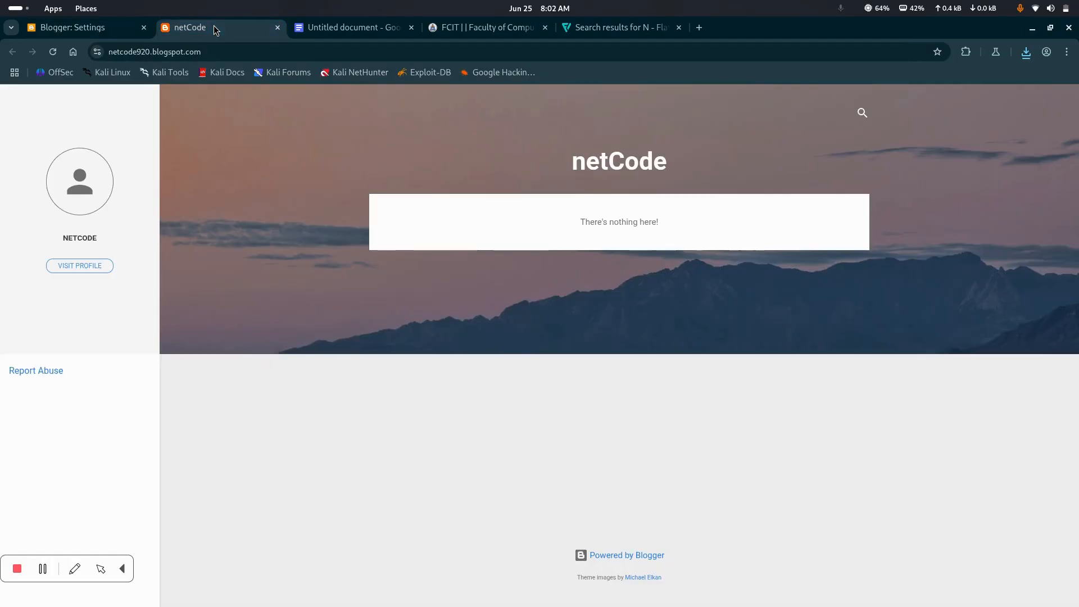
left_click(111, 33)
scroll(286, 302, "down", 1)
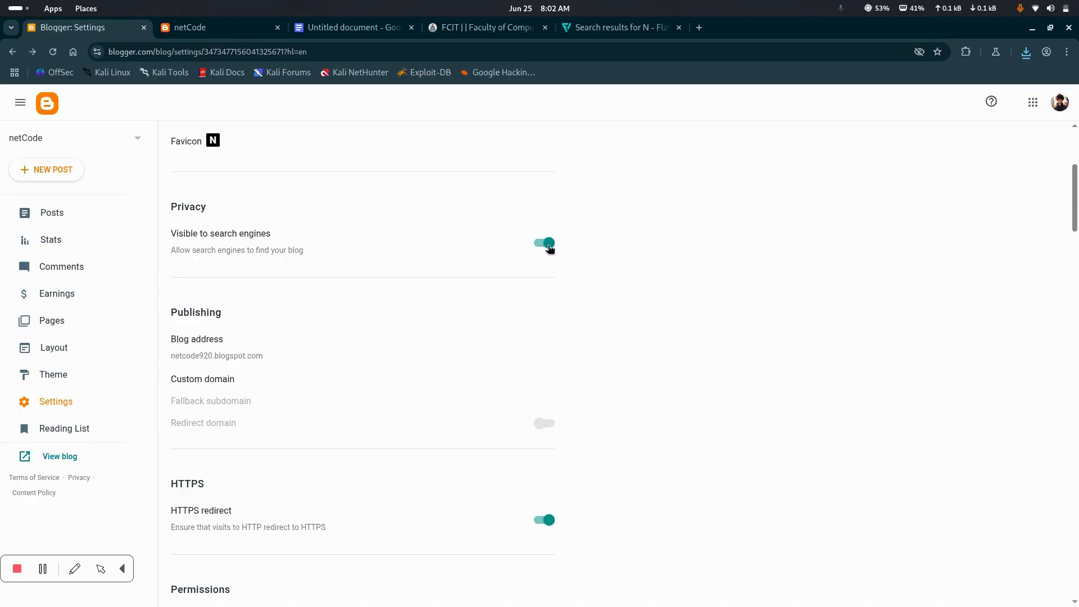
Examine the blog address and custom domain options under Publishing, along with the HTTPS redirect setting
scroll(456, 343, "down", 3)
scroll(314, 213, "up", 1)
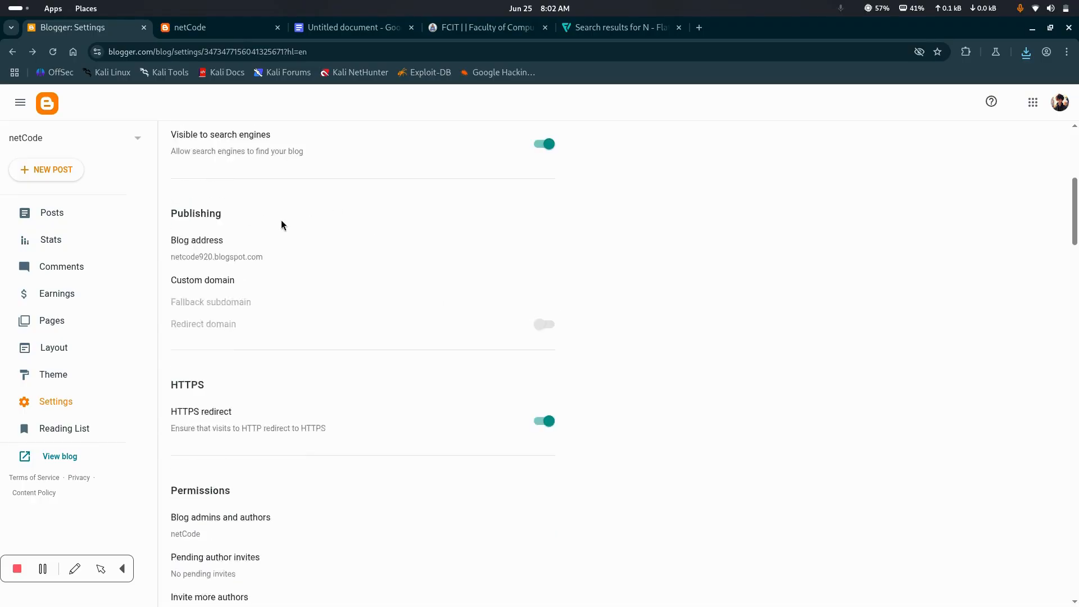
left_click_drag(172, 270, 195, 300)
left_click(578, 400)
scroll(269, 365, "down", 3)
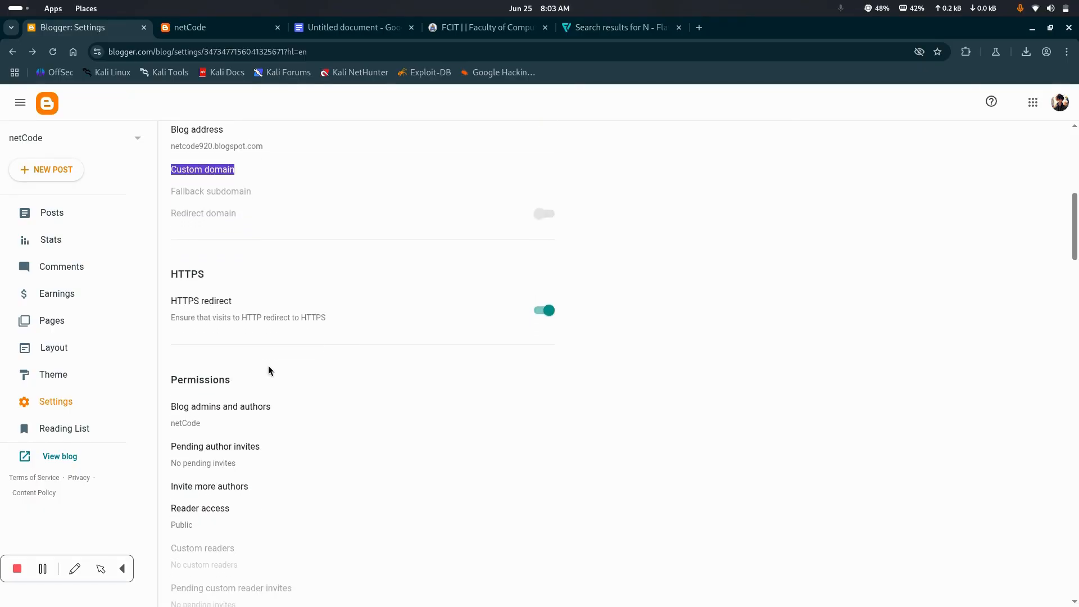
scroll(381, 270, "down", 3)
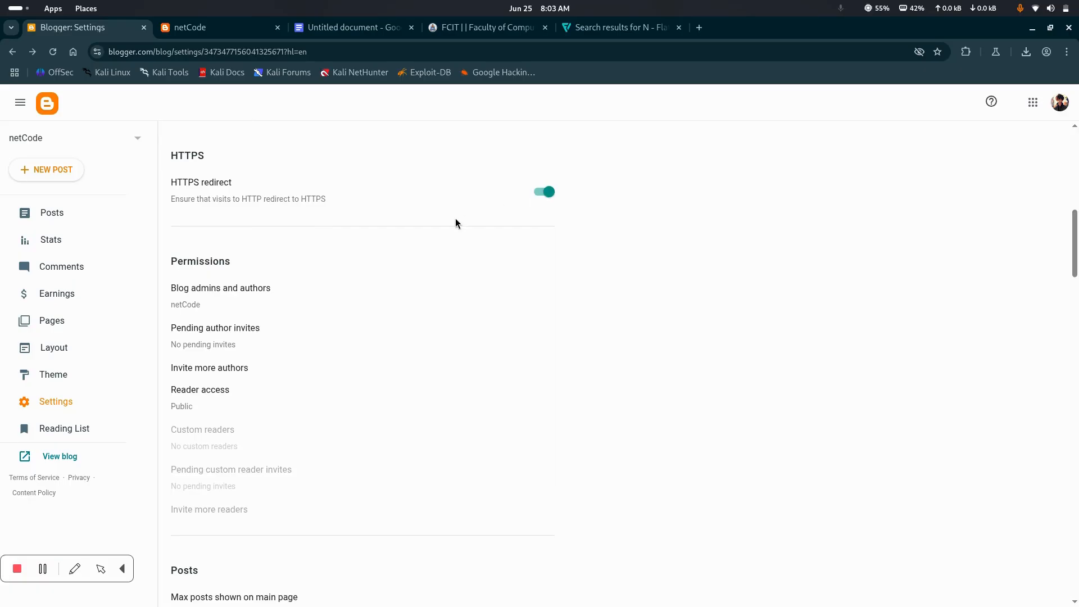
Examine the Permissions settings, viewing the blog admins and authors list and closing it without changes
scroll(315, 289, "down", 3)
scroll(267, 264, "up", 3)
left_click_drag(260, 276, 338, 250)
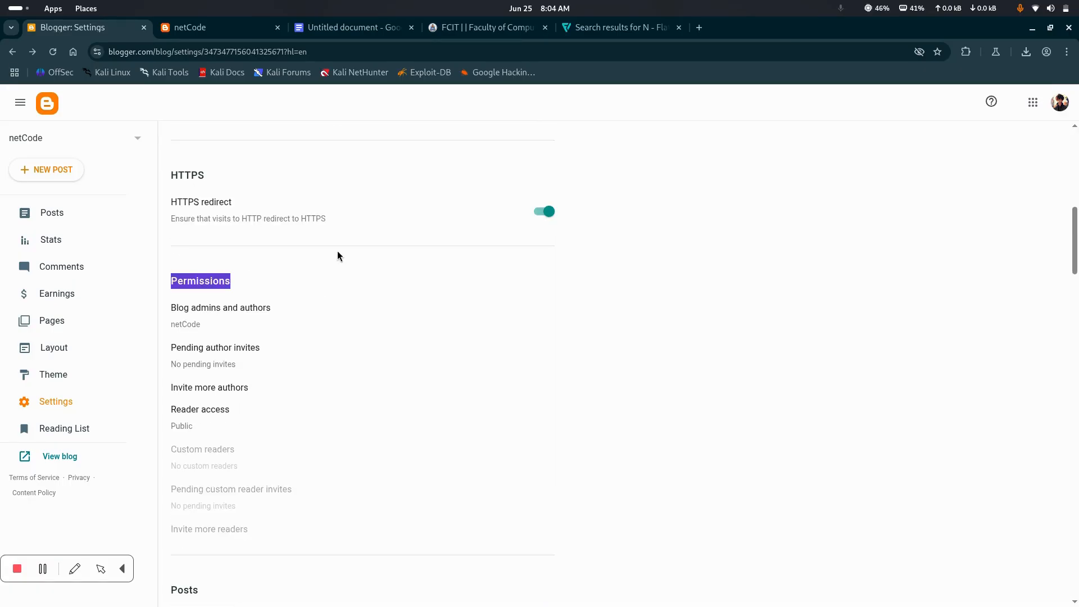
scroll(309, 279, "down", 1)
left_click(314, 272)
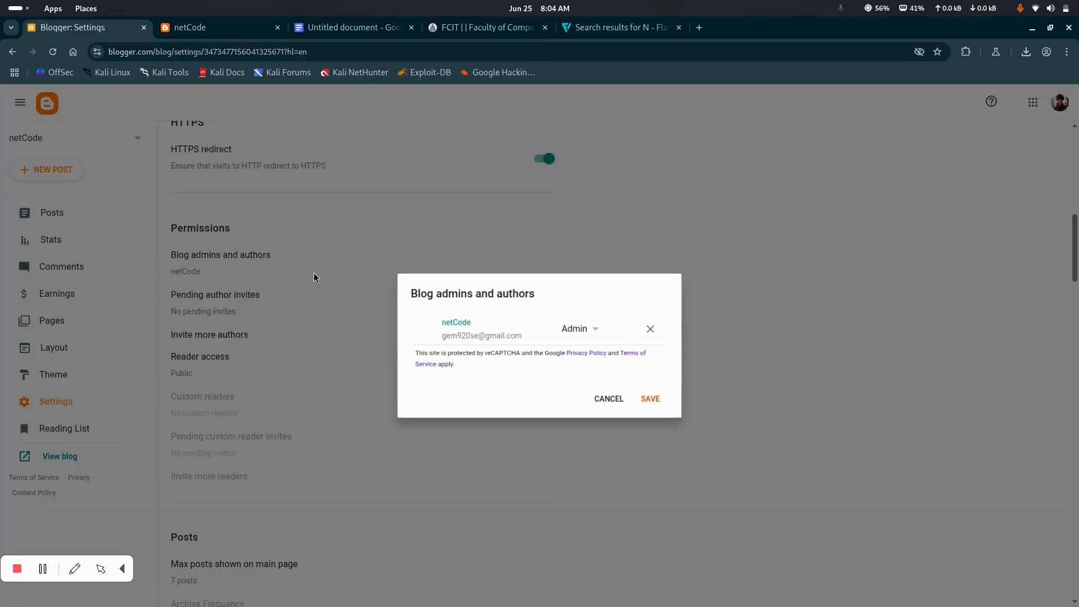
left_click(611, 400)
View the form for inviting more authors and close it without sending an invitation
scroll(368, 363, "down", 2)
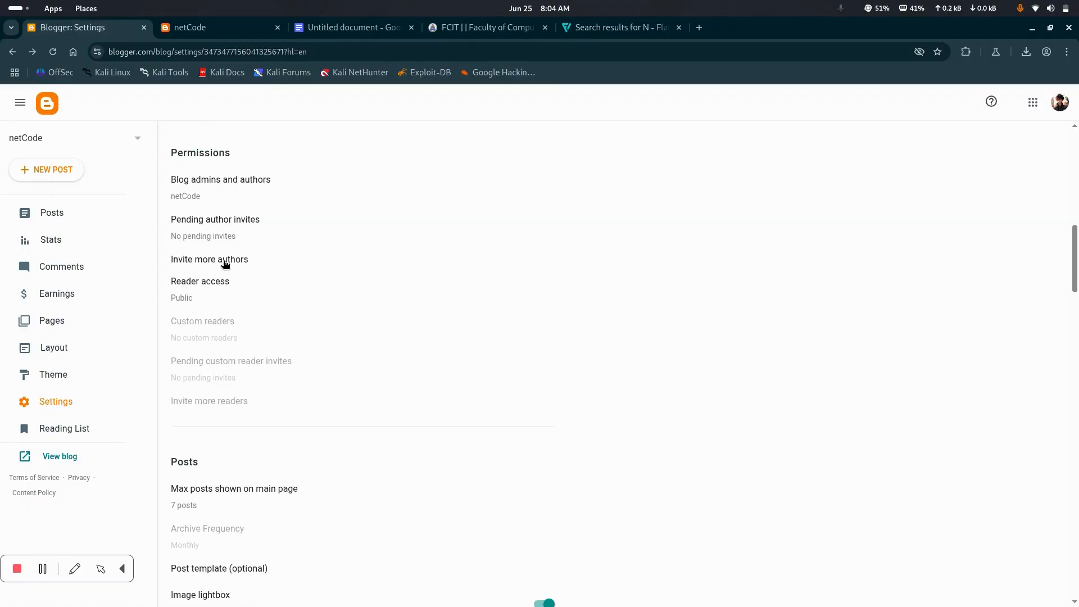
left_click(179, 263)
left_click(437, 331)
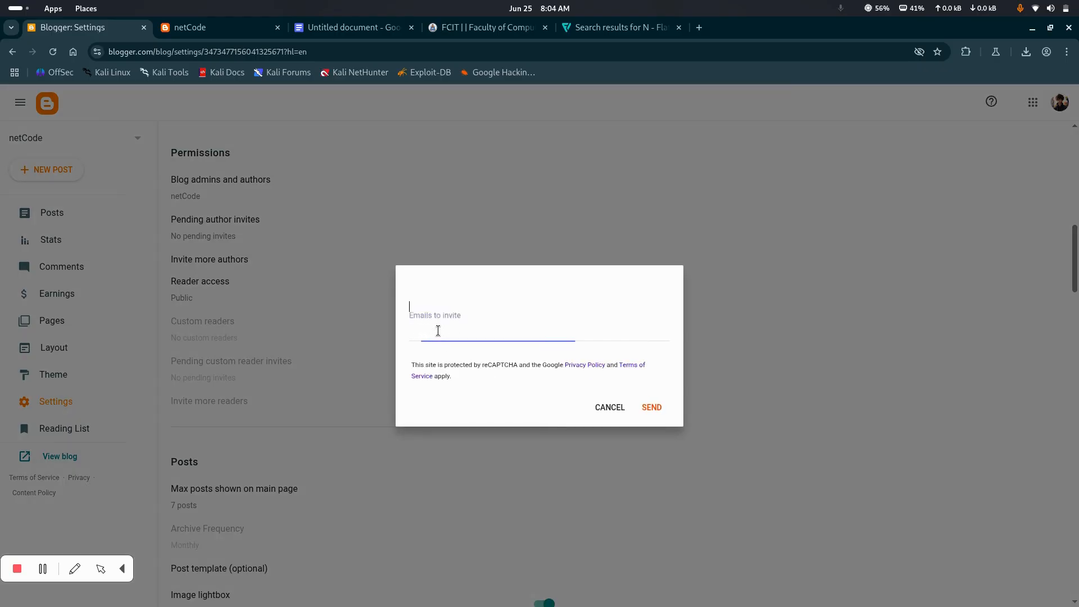
left_click(605, 406)
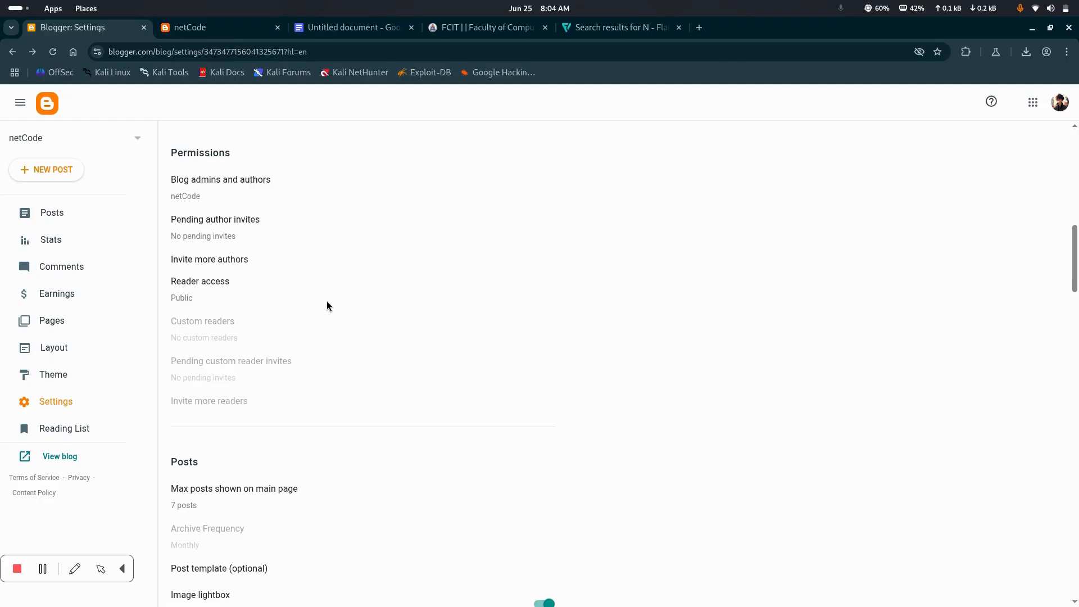
Examine the Posts settings of the blog and compare them with the published netCode main page
scroll(327, 303, "down", 4)
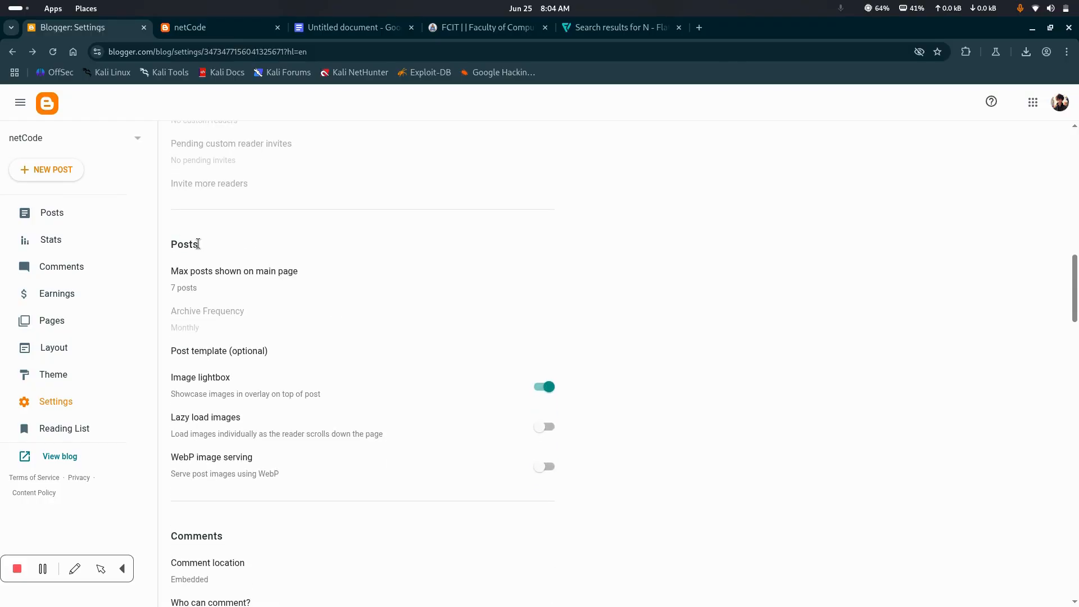
left_click_drag(177, 244, 222, 244)
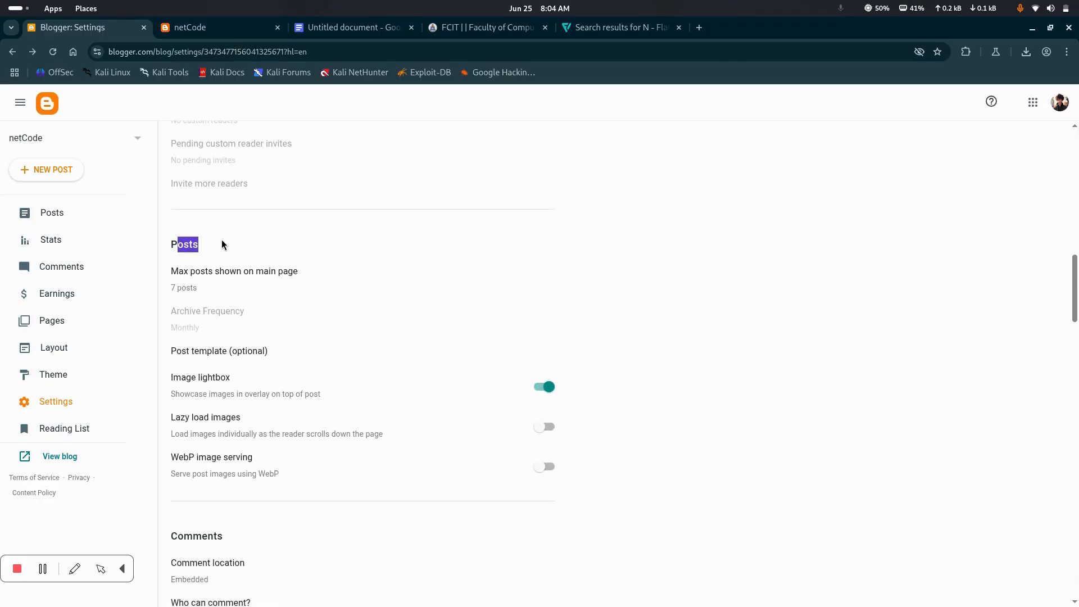
left_click(233, 25)
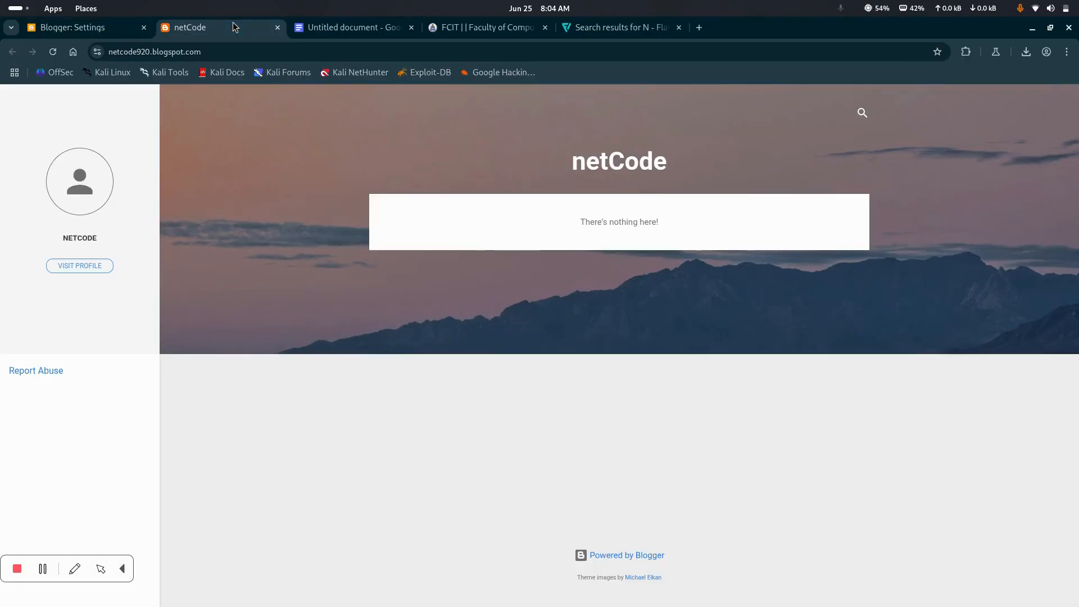
left_click(116, 34)
scroll(342, 311, "down", 2)
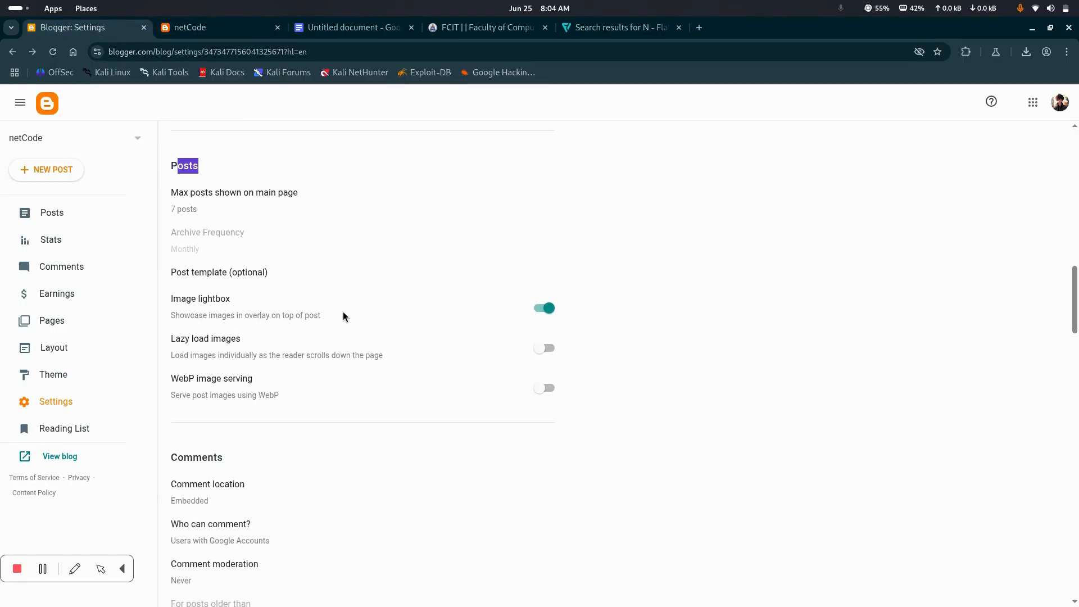
left_click(226, 27)
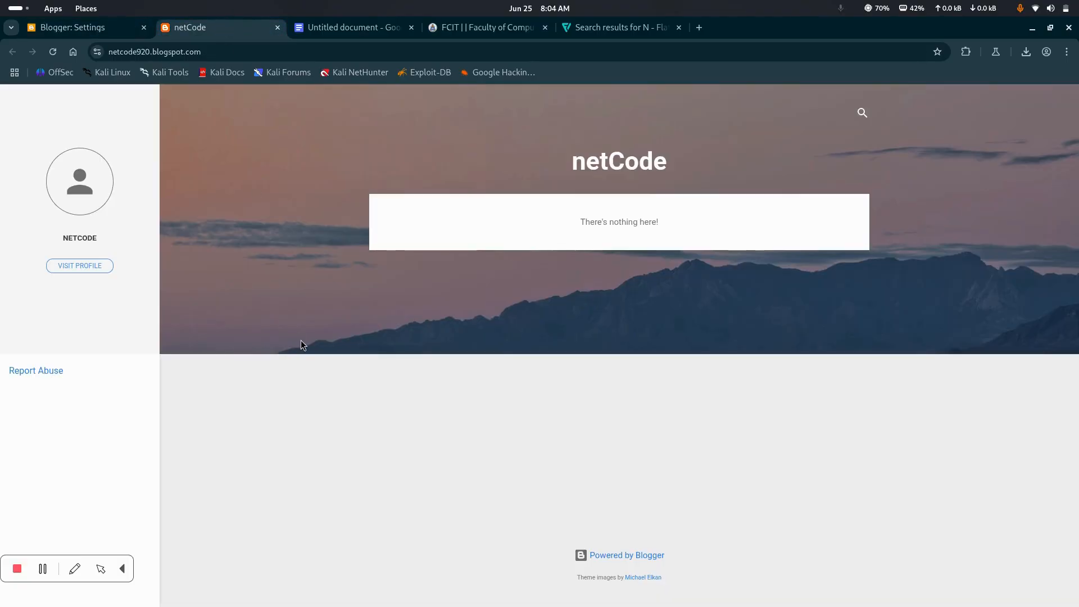
Enable lazy loading of images and WebP image serving in the blog's Posts settings
left_click(115, 26)
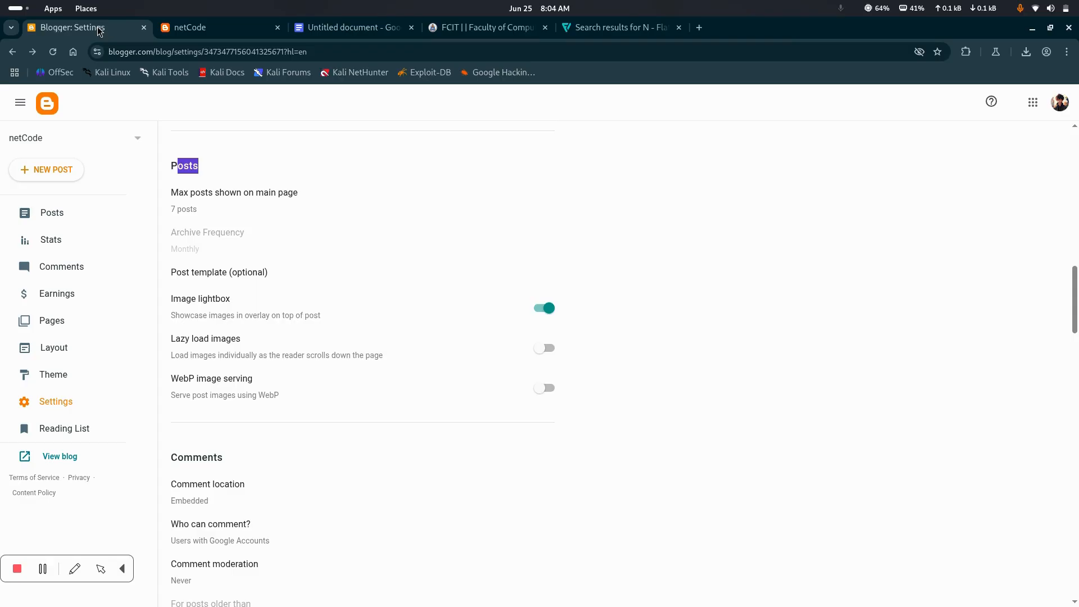
scroll(208, 164, "down", 3)
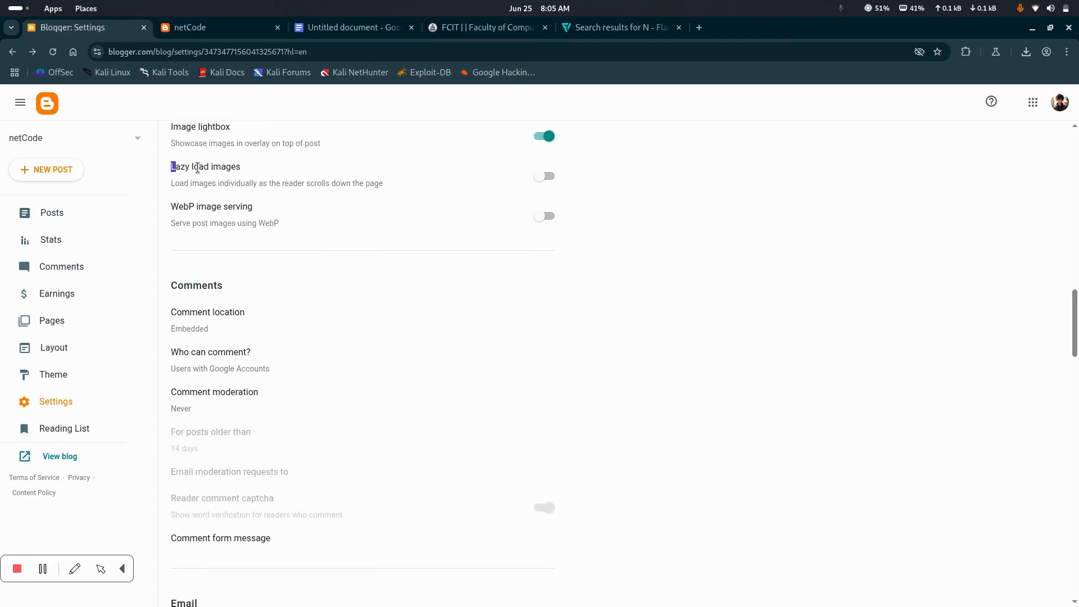
left_click_drag(171, 167, 265, 167)
left_click(207, 32)
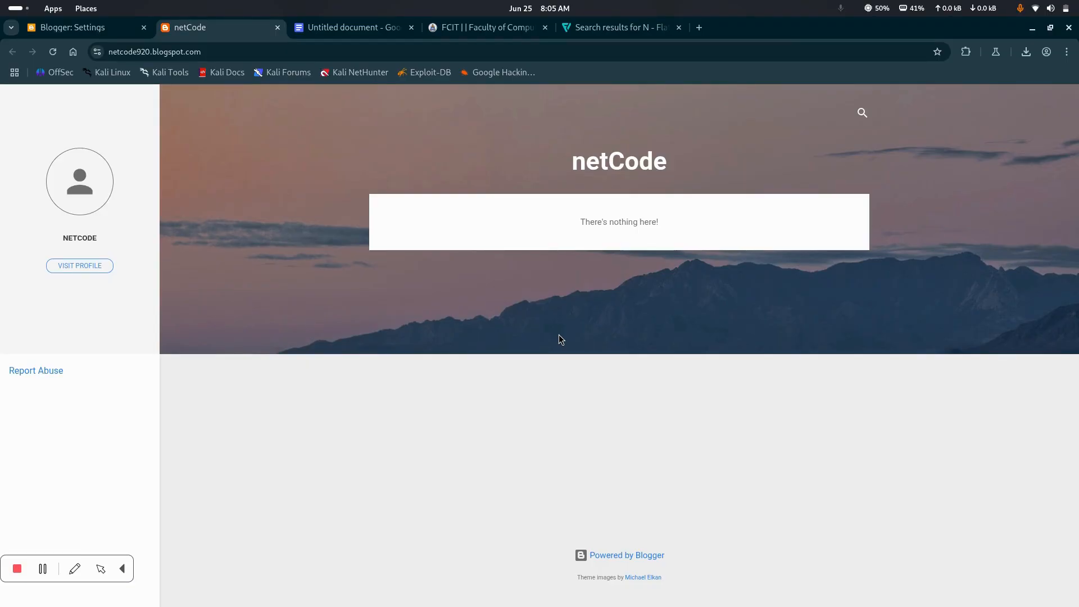
left_click(106, 36)
scroll(273, 275, "down", 3)
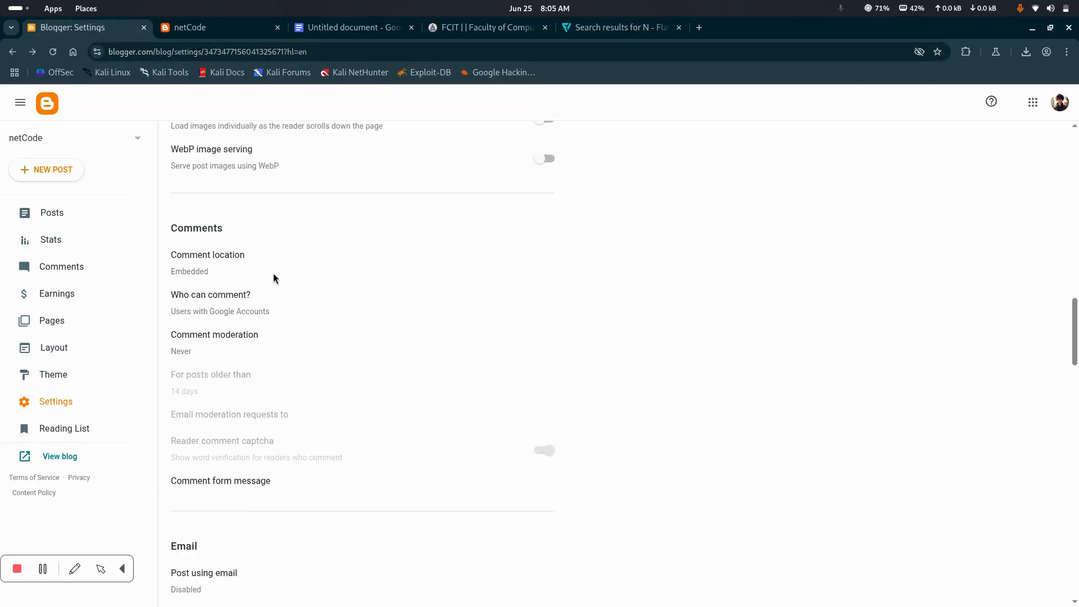
scroll(274, 277, "up", 2)
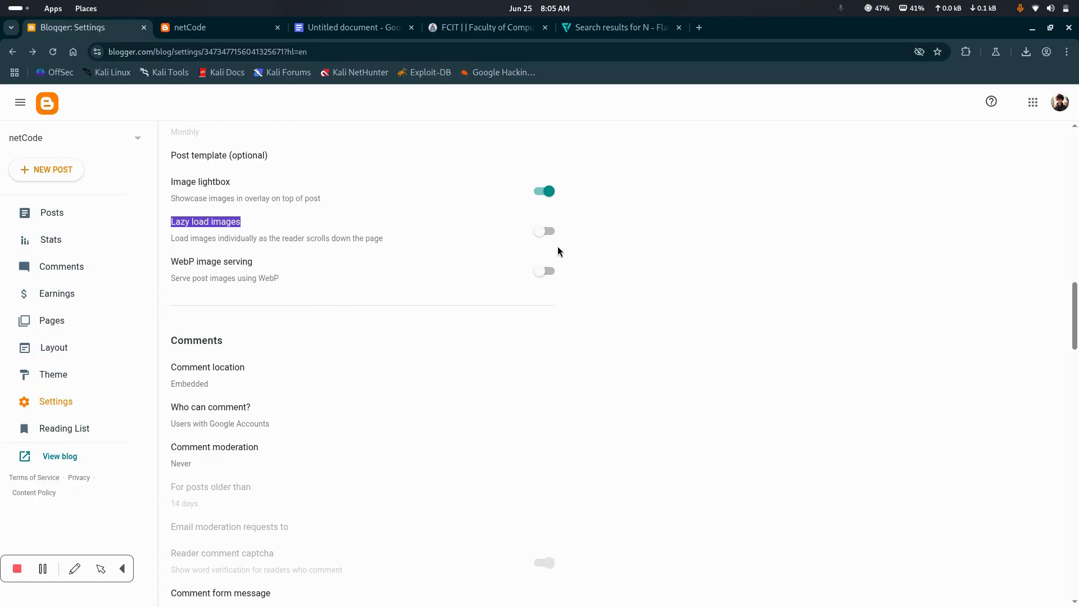
left_click(544, 231)
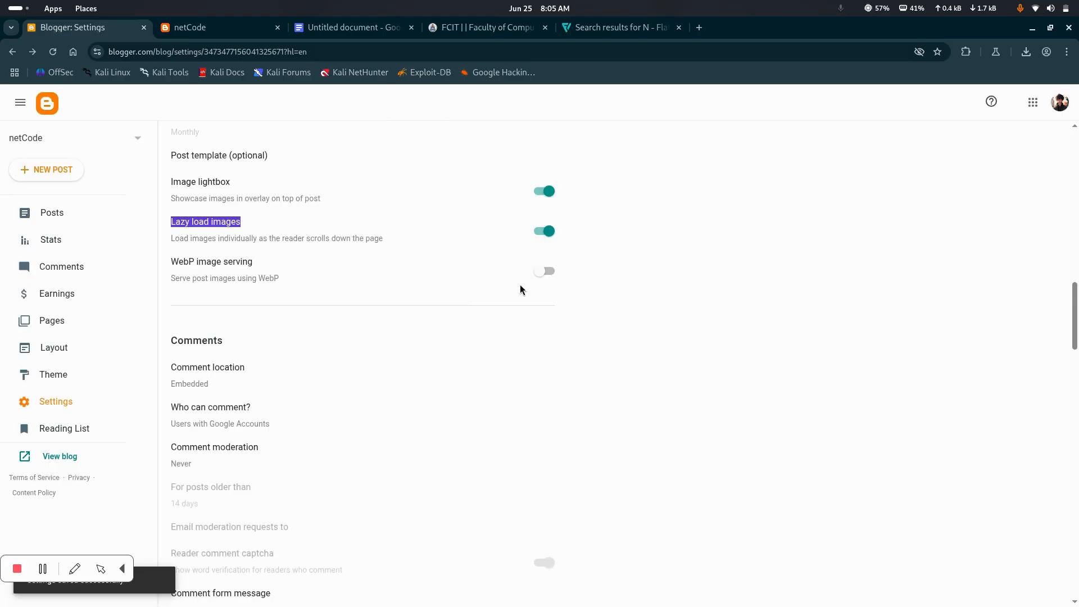
left_click(550, 273)
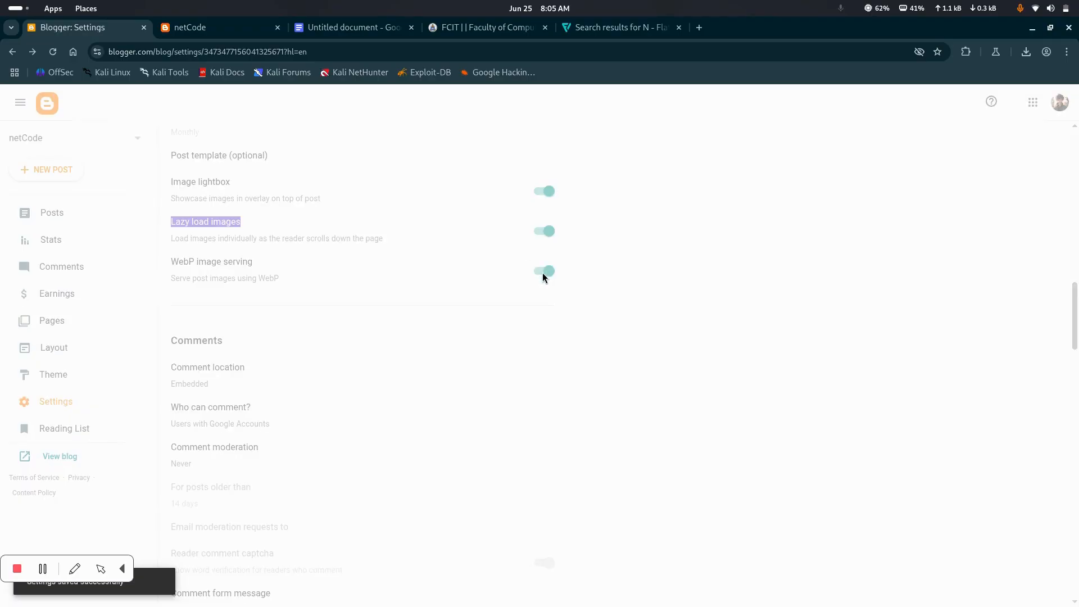
Allow anyone, including anonymous readers, to comment on the blog and save the setting
scroll(352, 370, "down", 3)
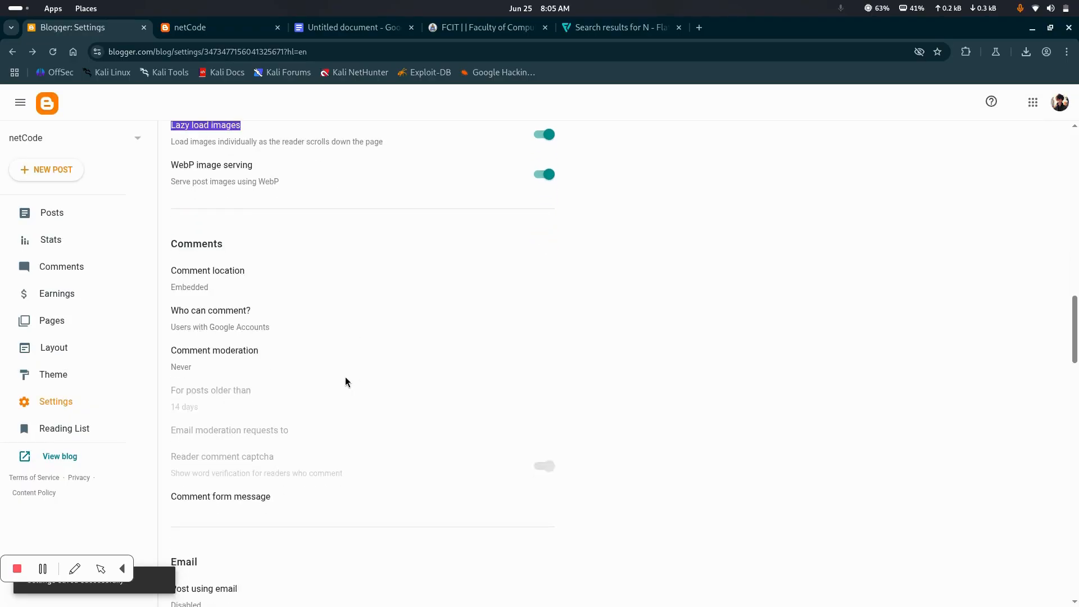
scroll(216, 239, "down", 1)
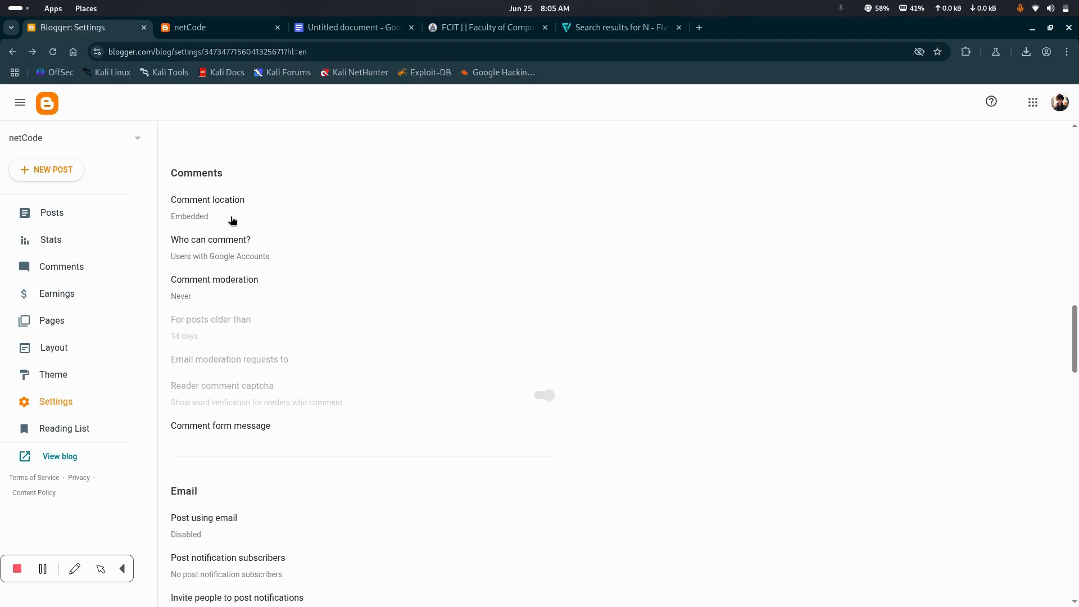
left_click_drag(234, 173, 186, 170)
left_click(232, 250)
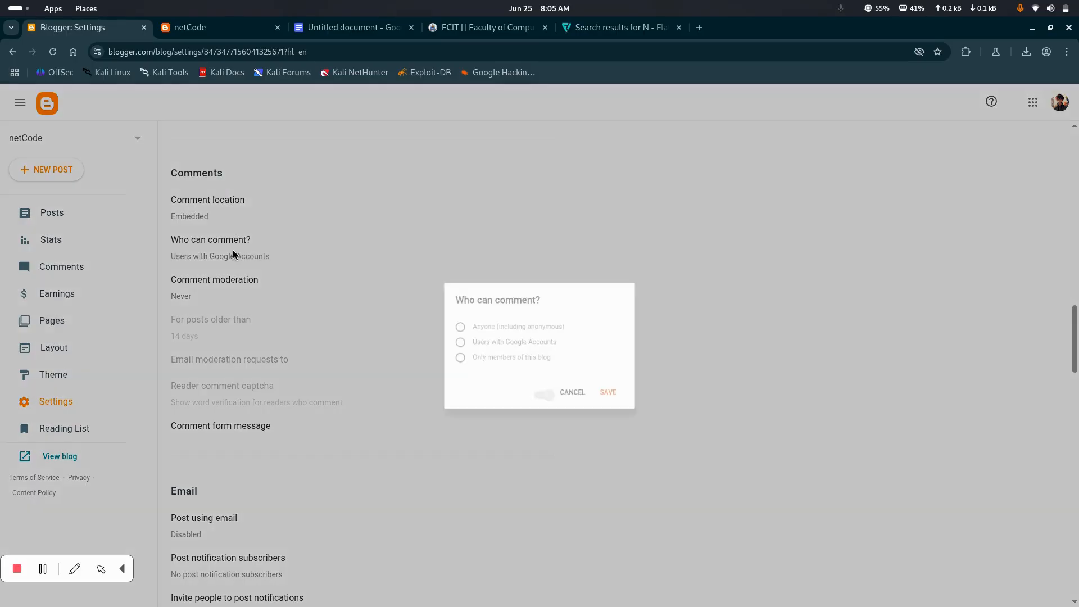
left_click(446, 324)
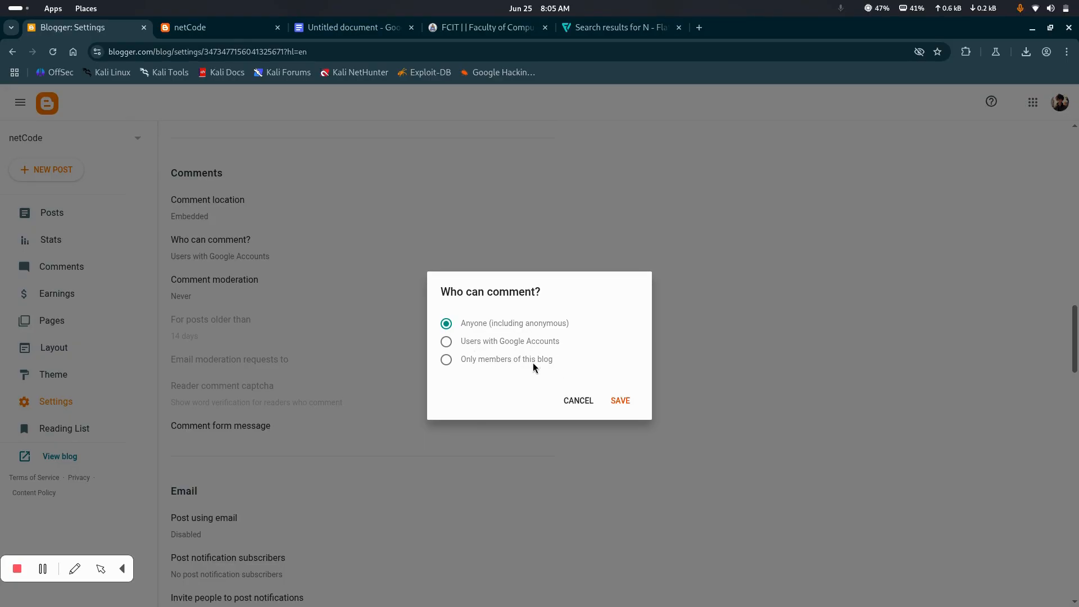
left_click(622, 401)
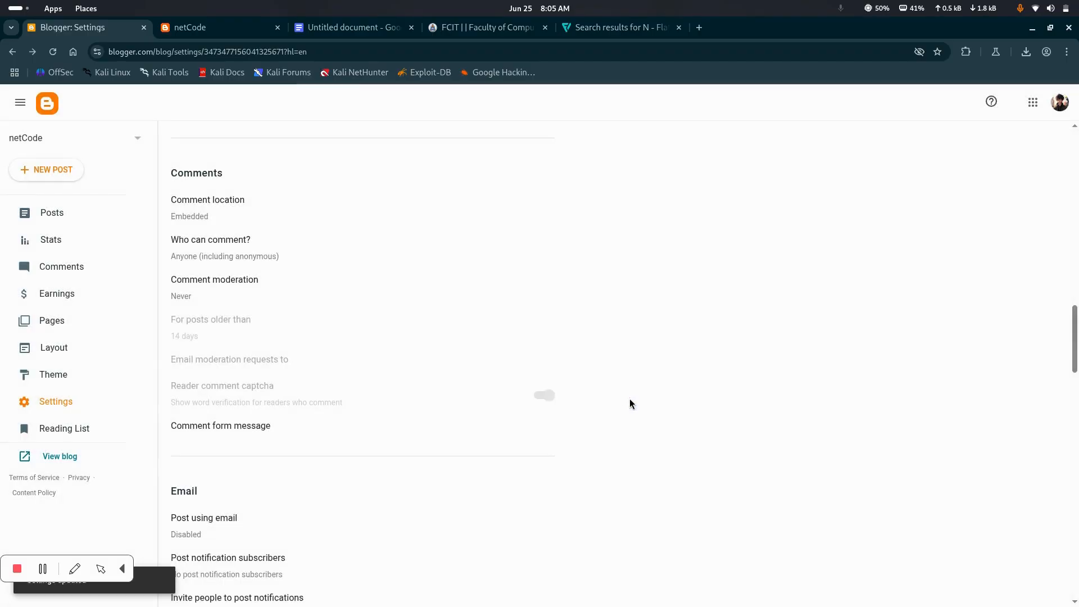
Examine the comment moderation options and close them without changes
scroll(239, 337, "down", 2)
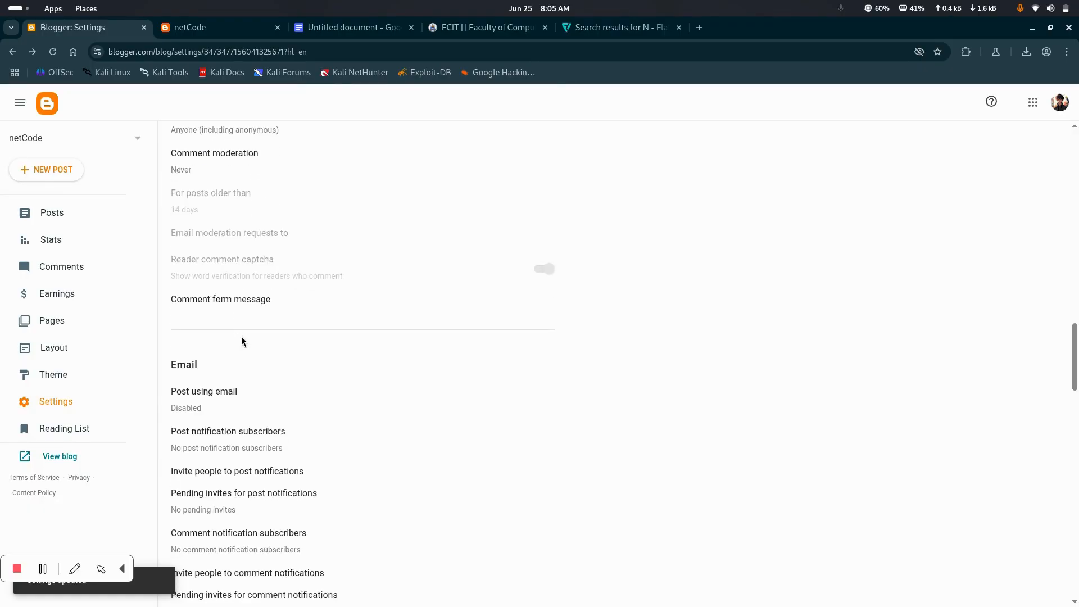
left_click(226, 161)
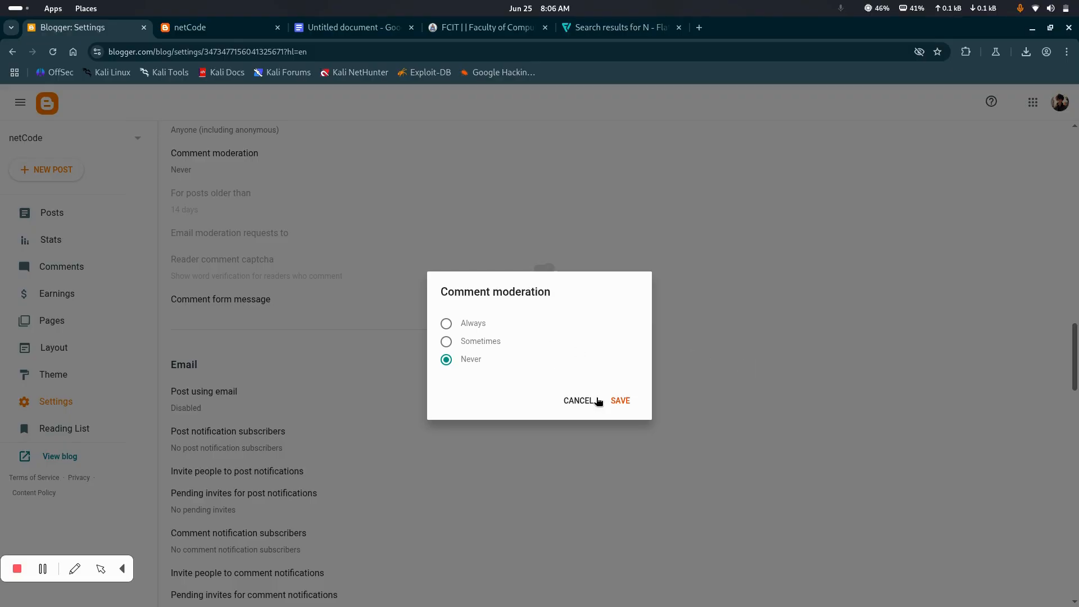
left_click(566, 403)
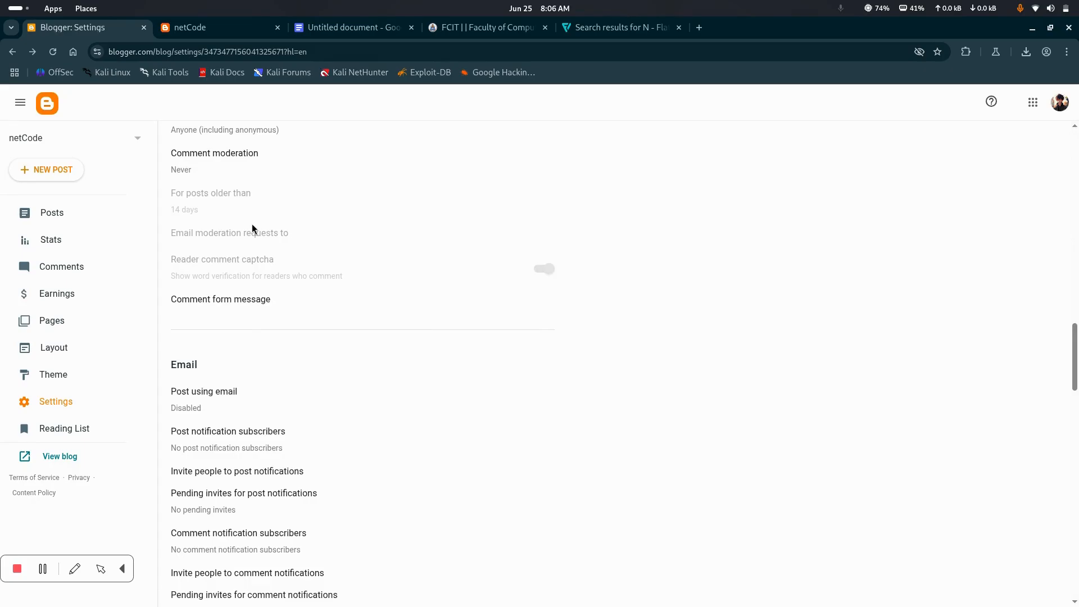
scroll(275, 280, "up", 2)
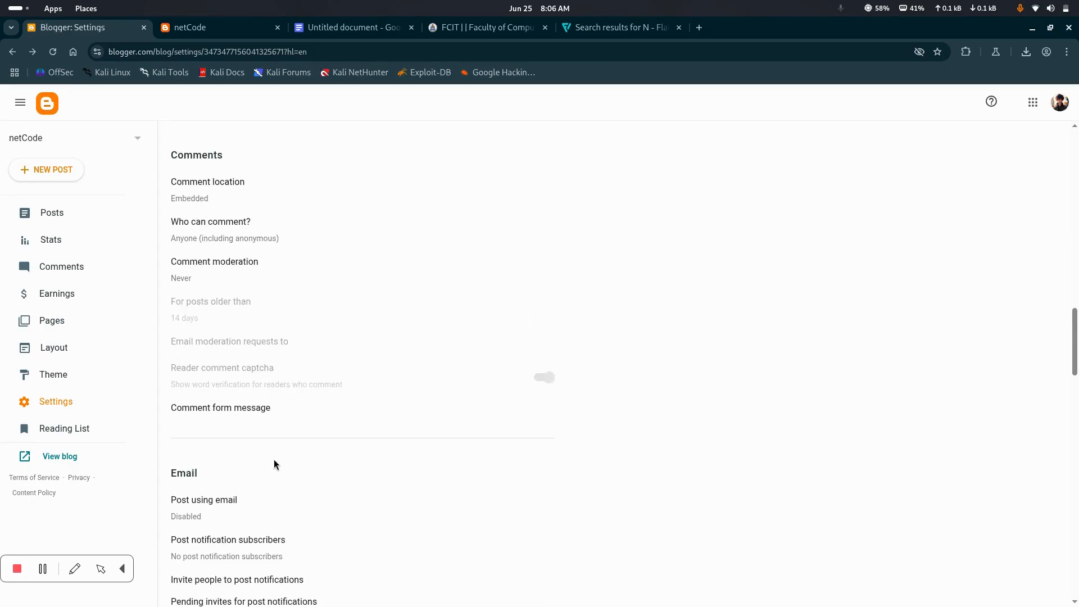
View the options for posting using email in the Email settings and close them without changes
scroll(274, 461, "down", 4)
scroll(282, 278, "down", 2)
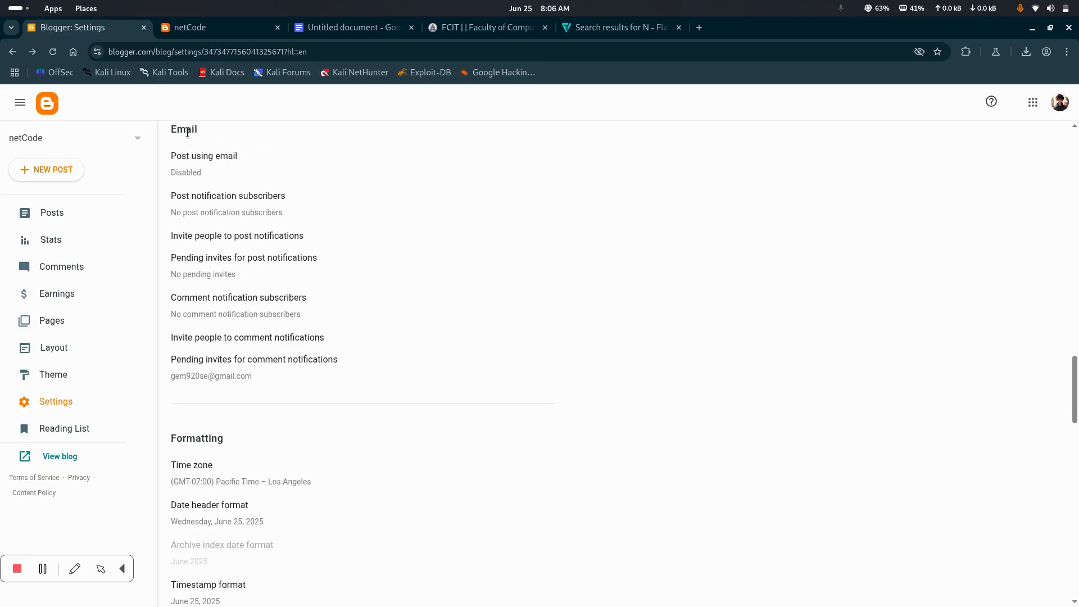
left_click_drag(207, 180, 181, 156)
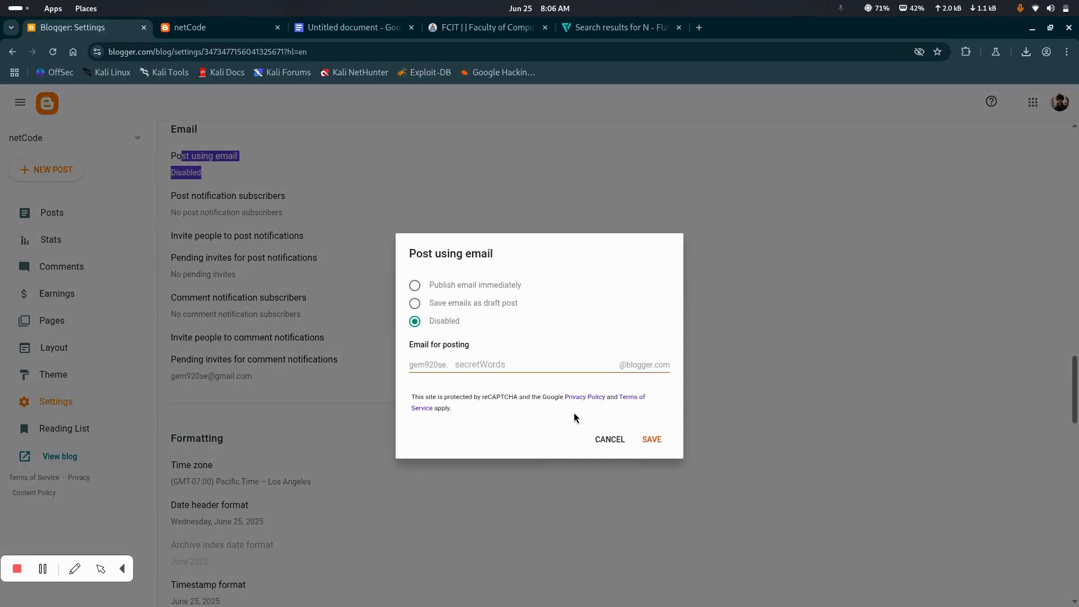
left_click(607, 440)
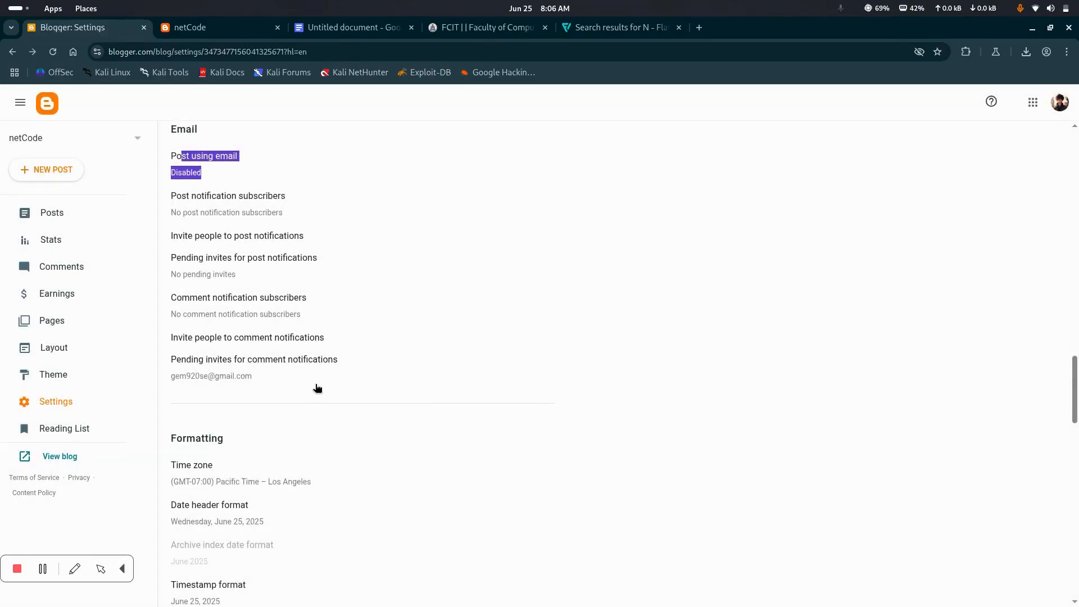
Set the blog's time zone to (GMT+05:00) Pakistan Standard Time – Karachi and save it
scroll(317, 386, "down", 1)
scroll(317, 385, "down", 4)
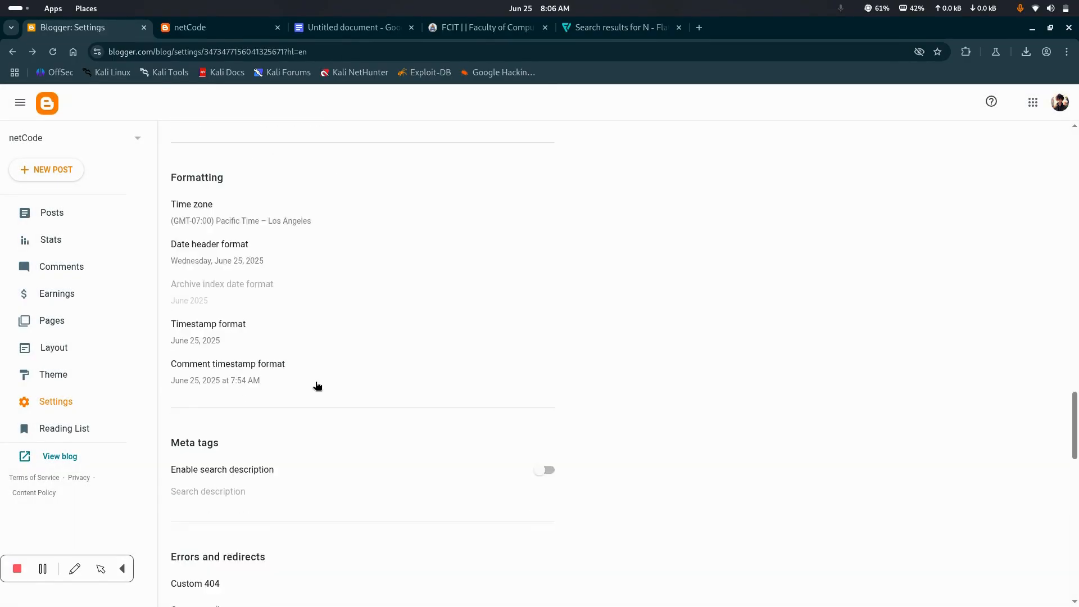
left_click(222, 203)
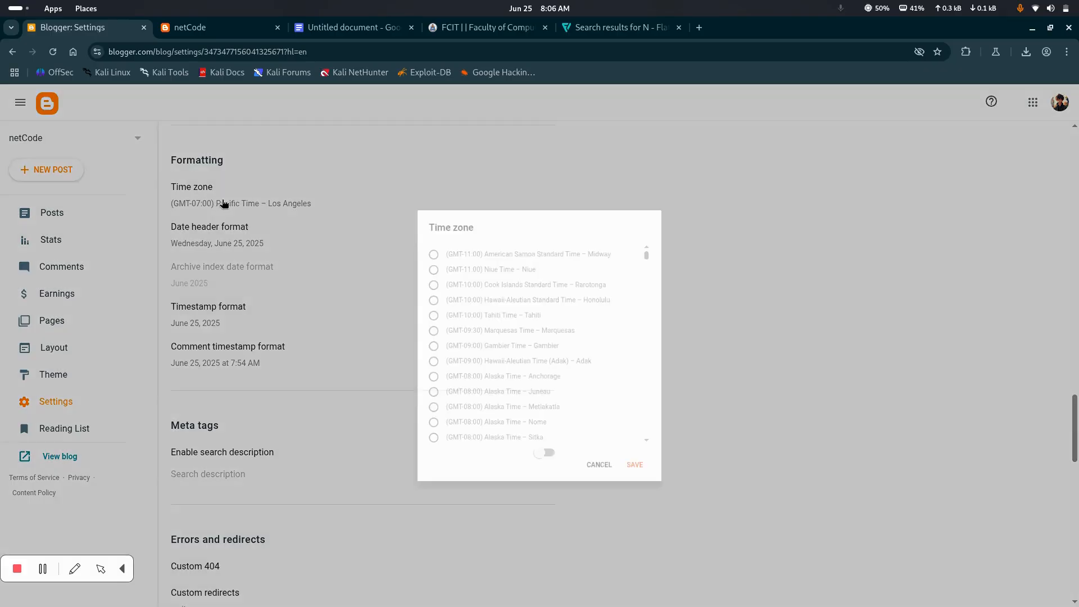
scroll(447, 319, "down", 10)
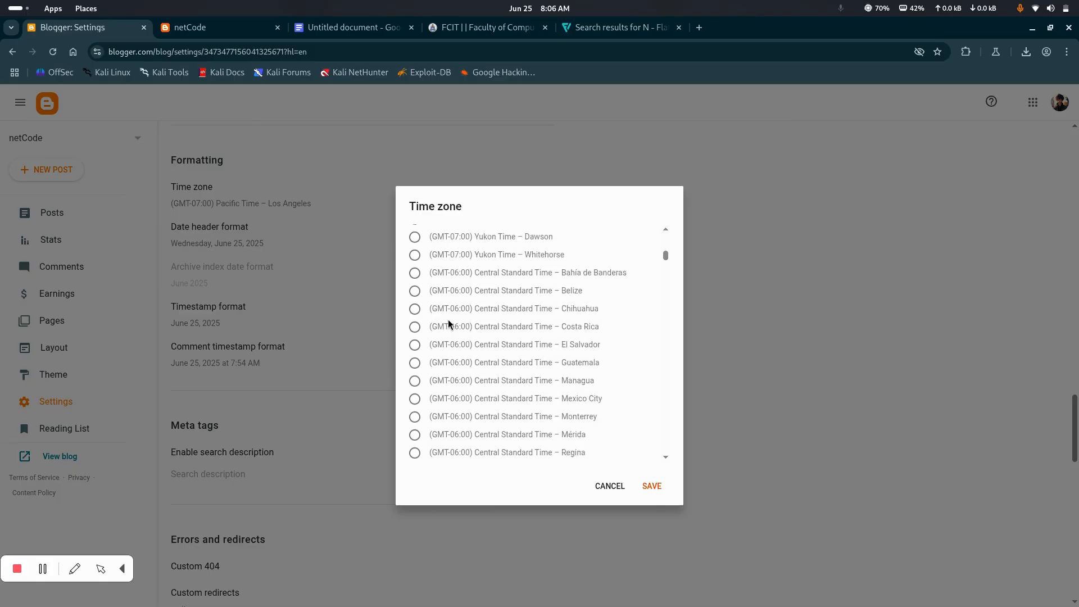
scroll(447, 320, "down", 8)
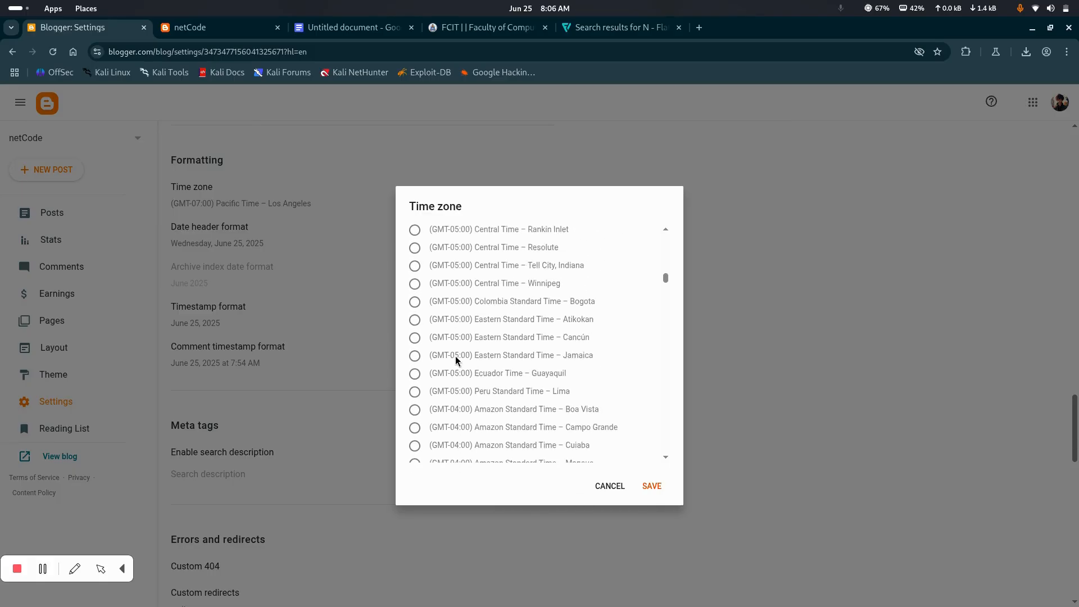
scroll(455, 360, "down", 15)
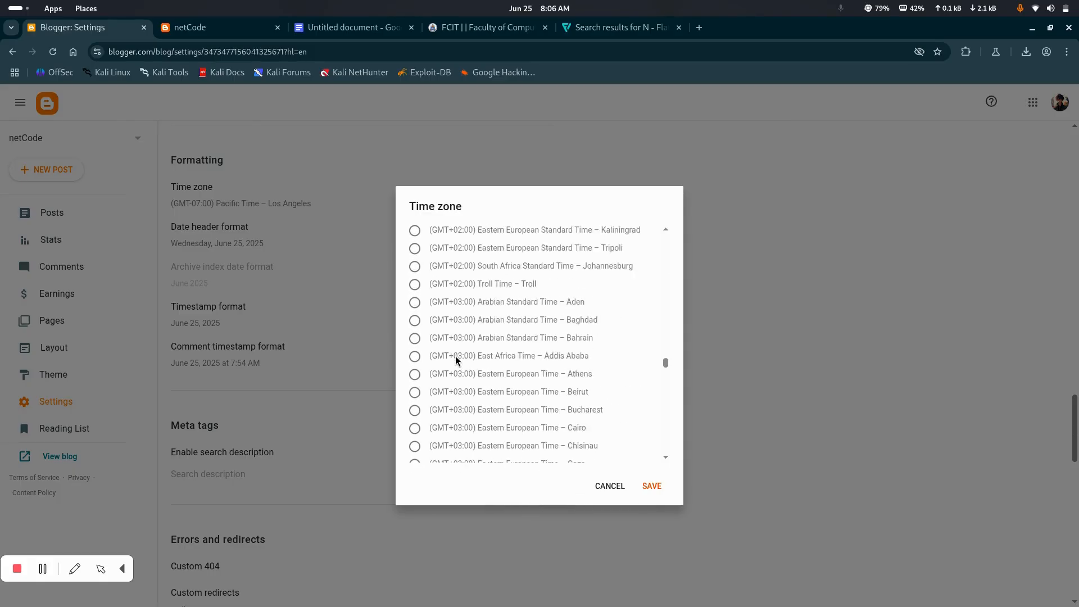
scroll(449, 406, "down", 8)
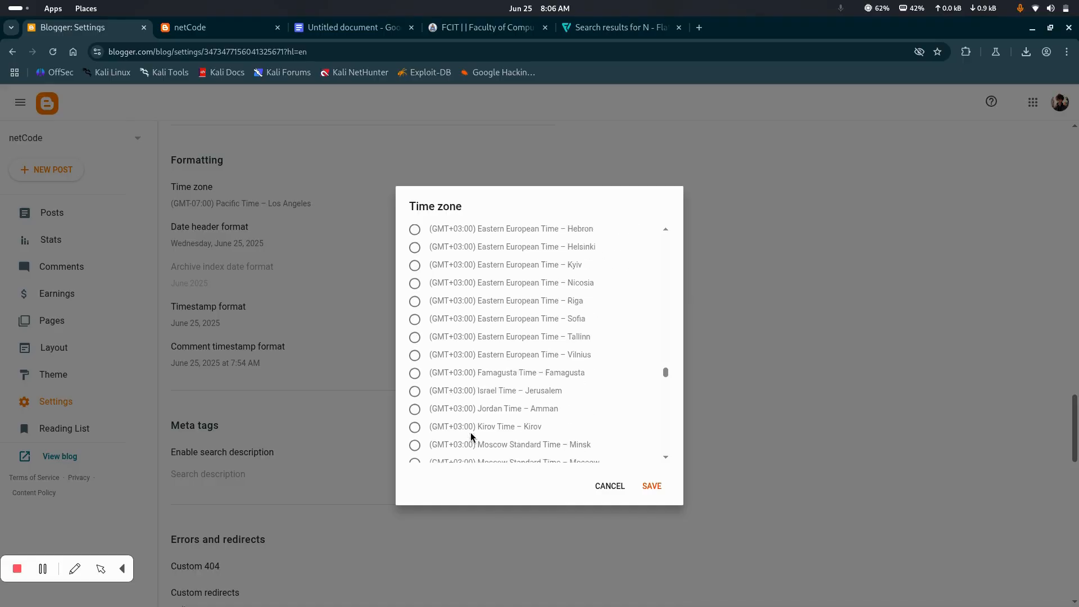
scroll(471, 438, "down", 5)
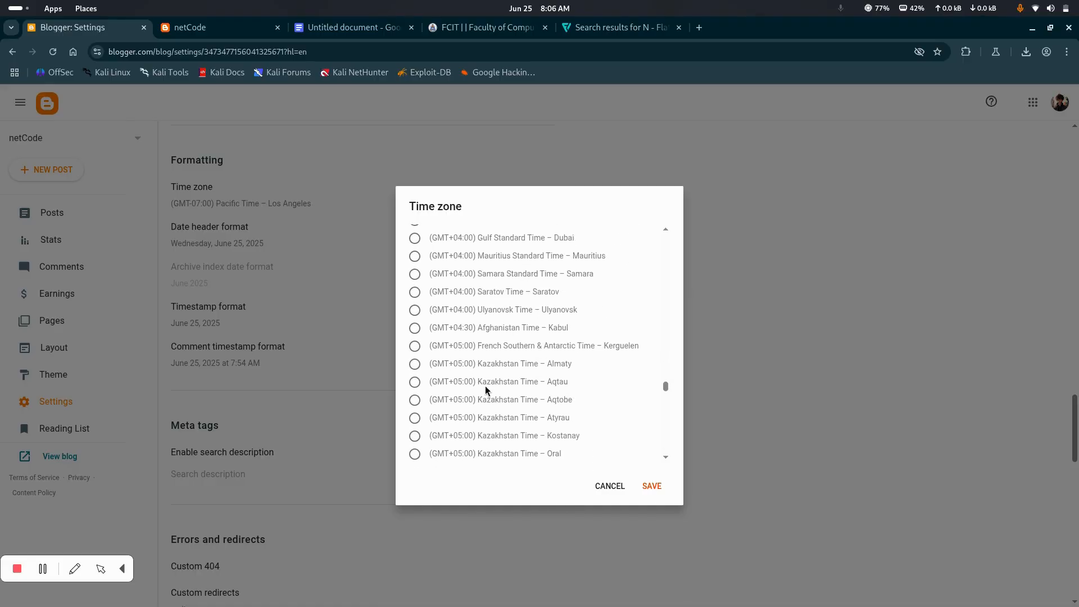
scroll(463, 425, "down", 2)
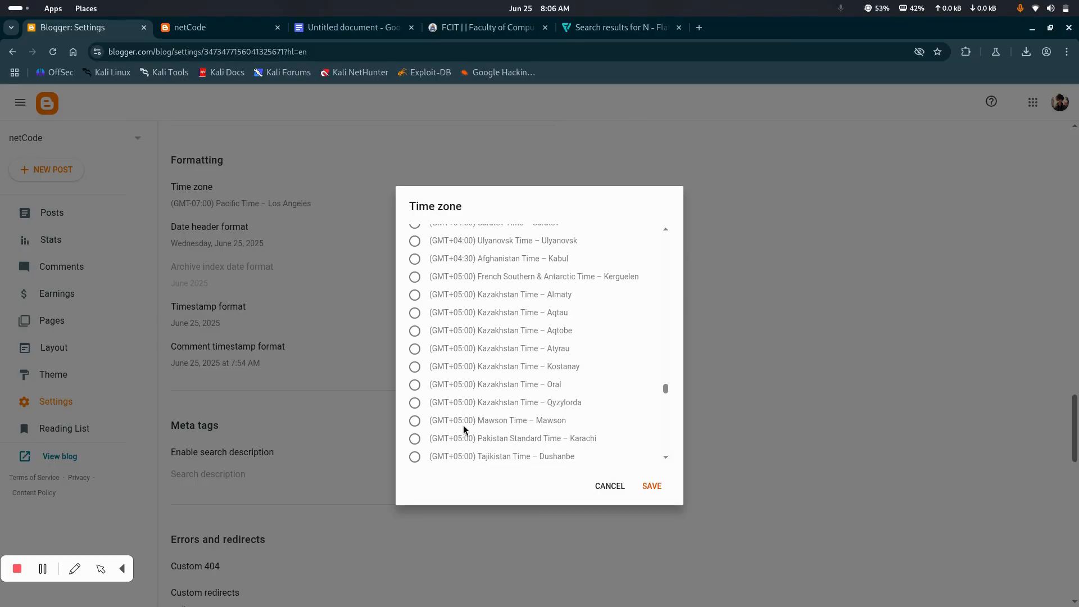
left_click(415, 438)
scroll(508, 335, "up", 2)
scroll(494, 370, "down", 2)
scroll(475, 402, "down", 2)
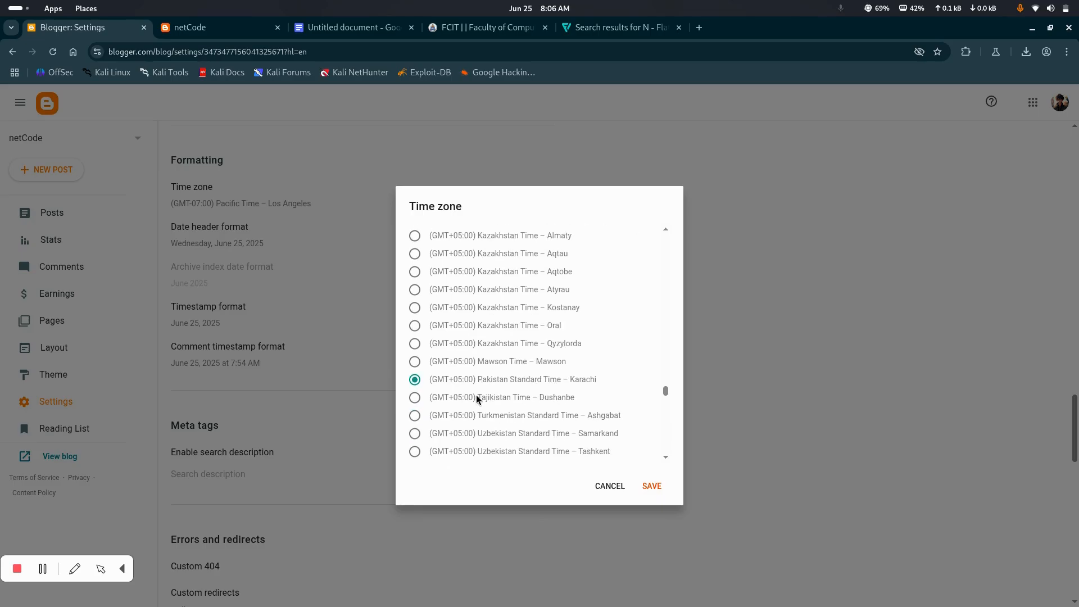
left_click(646, 486)
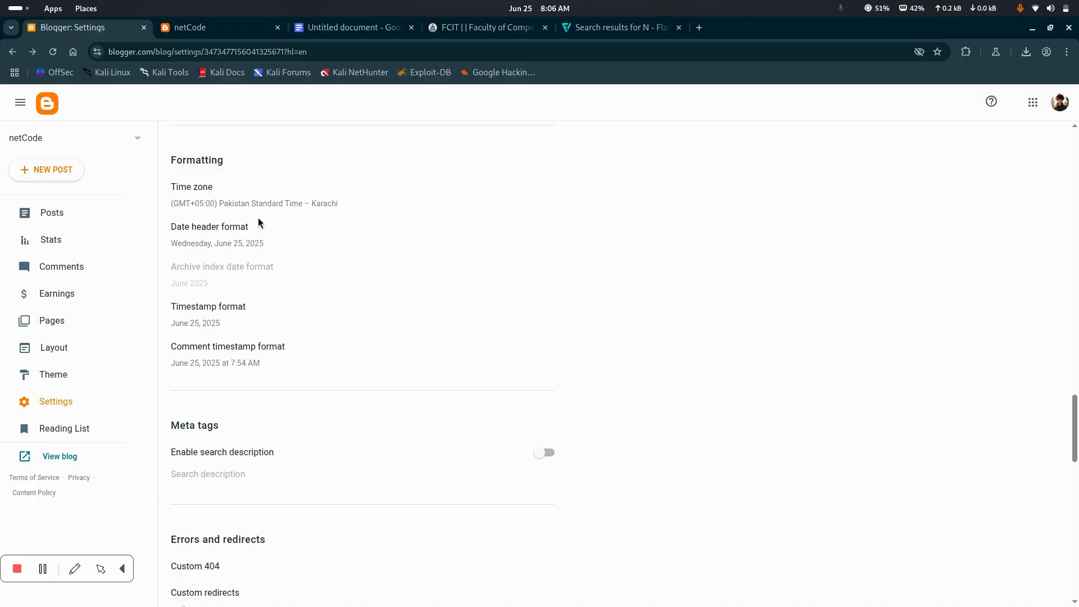
Examine the date and timestamp formats, the Meta tags search description option, and the error, redirect and crawler settings
scroll(281, 310, "down", 1)
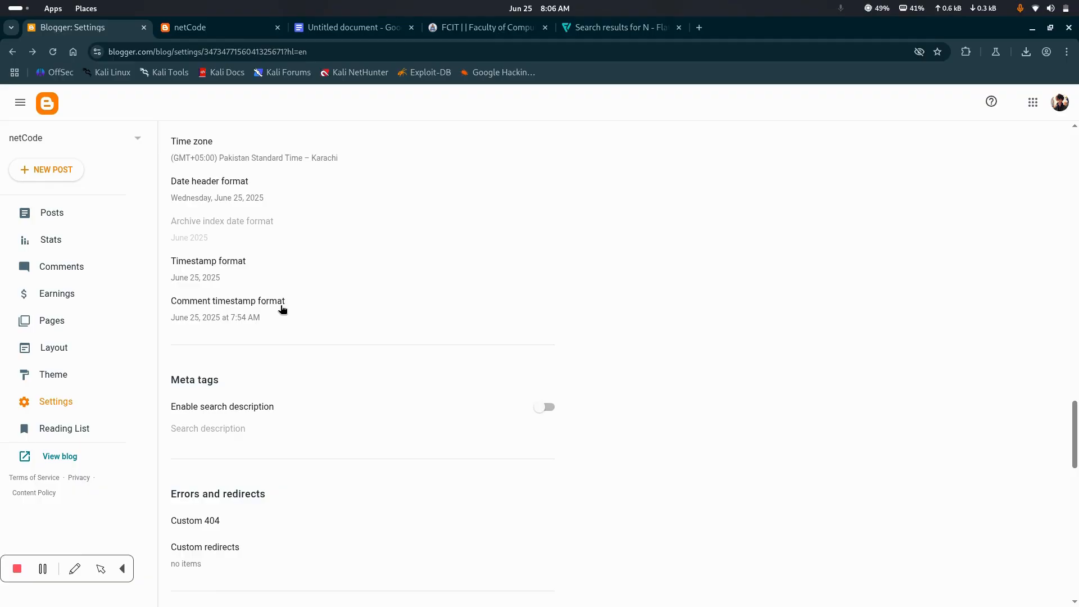
scroll(282, 309, "down", 2)
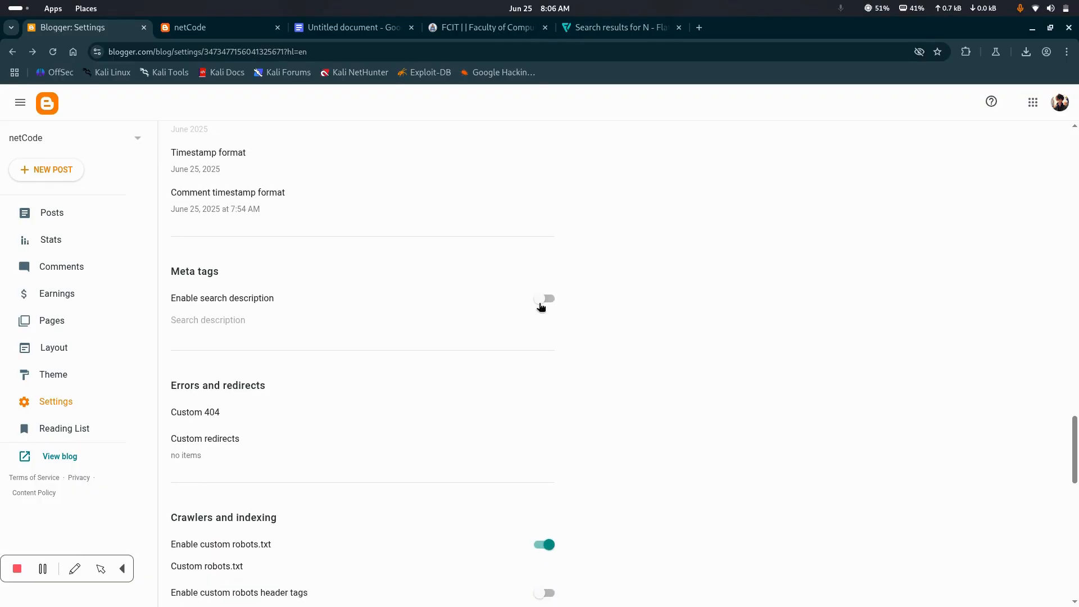
scroll(377, 340, "down", 2)
scroll(377, 341, "up", 1)
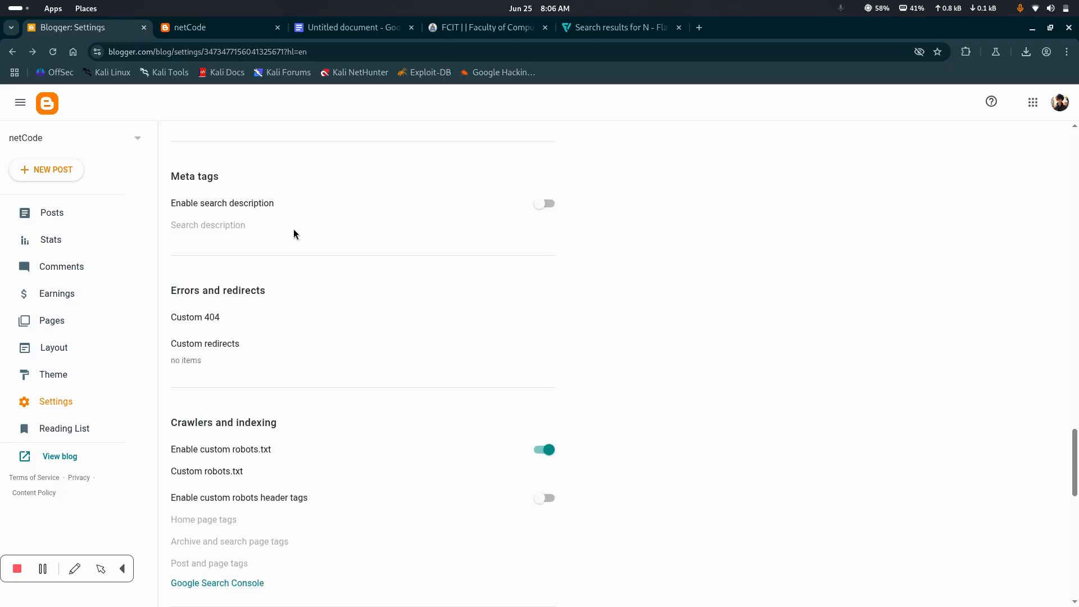
scroll(370, 270, "up", 2)
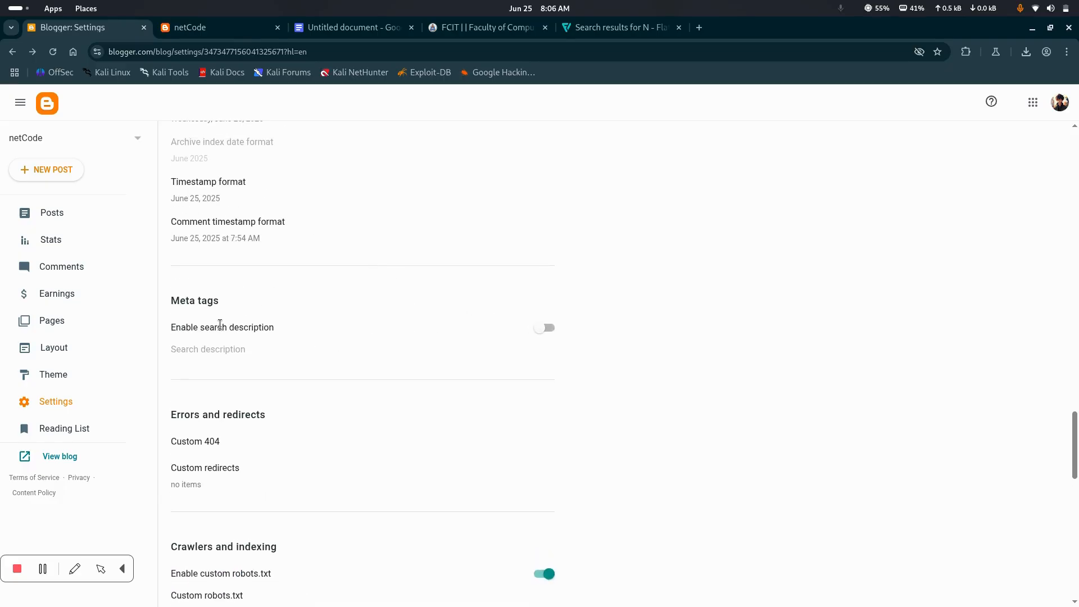
left_click_drag(172, 328, 290, 336)
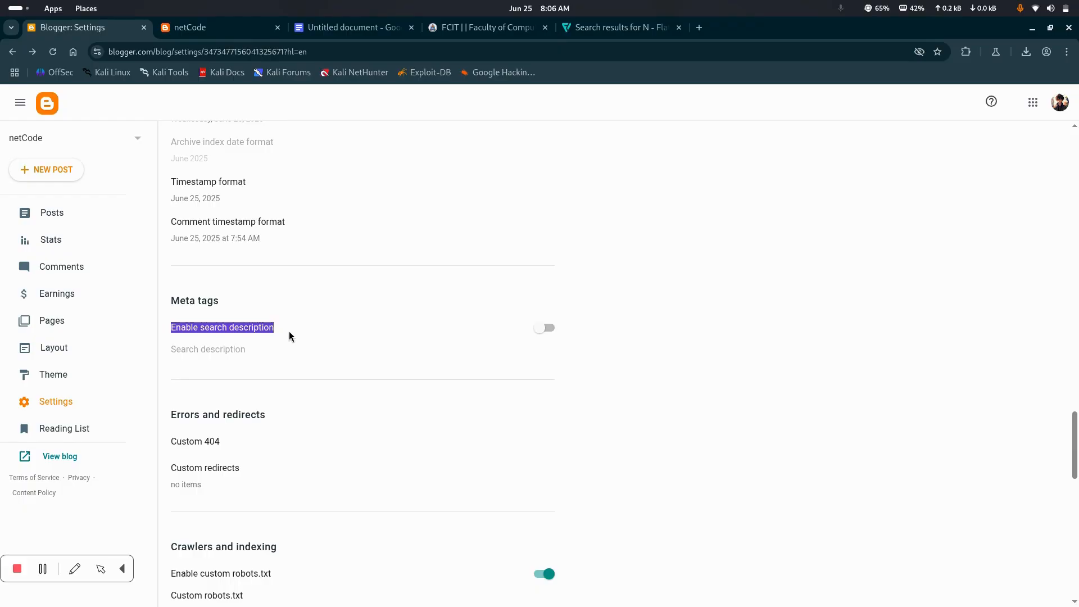
scroll(307, 301, "down", 3)
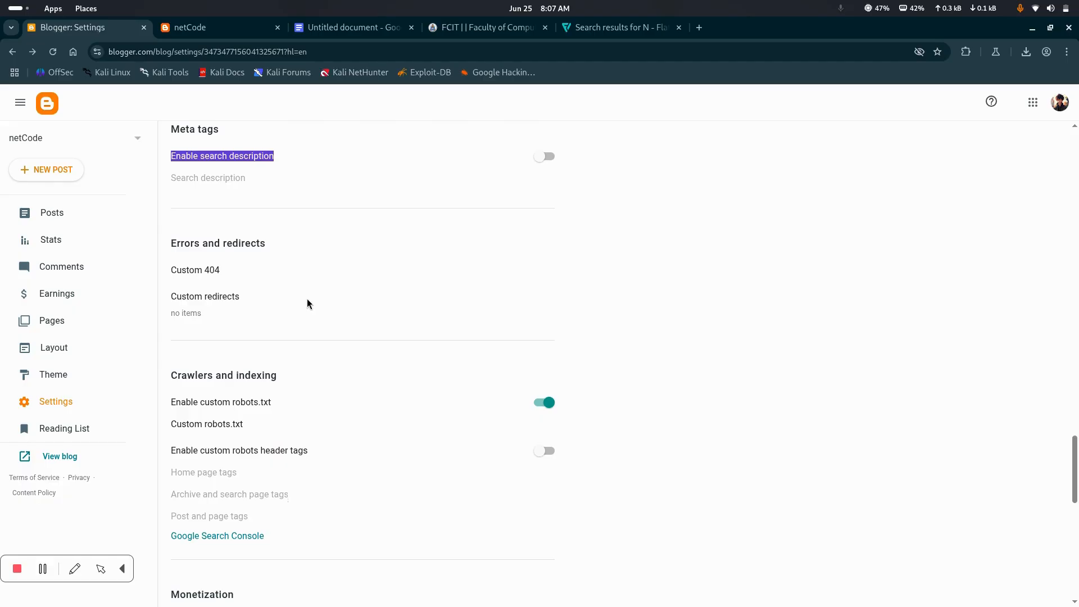
Examine the Errors and redirects settings and check the published netCode blog page
scroll(307, 304, "down", 1)
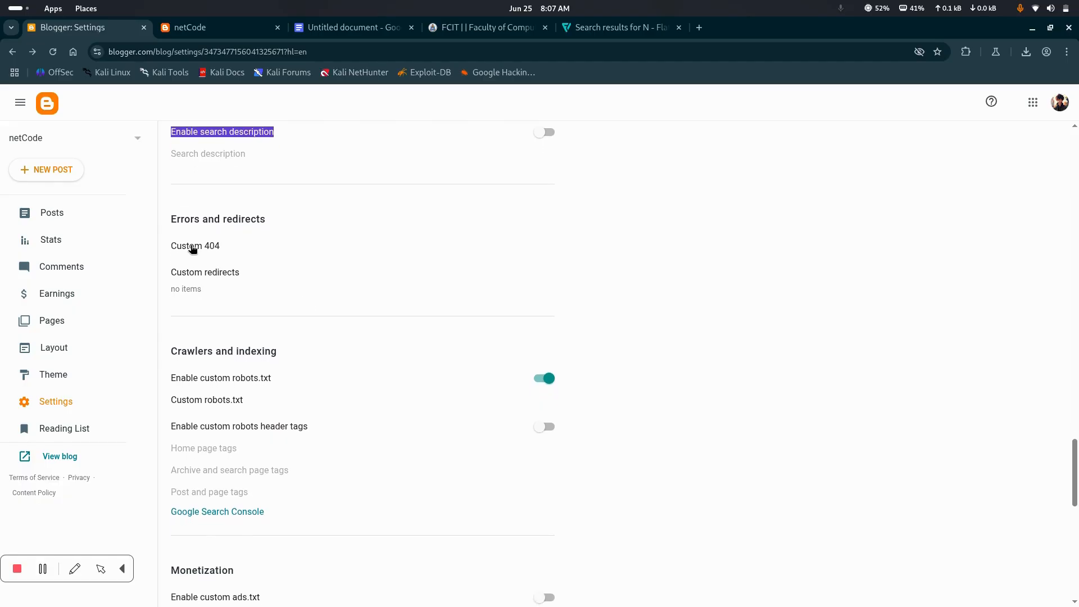
left_click(189, 228)
left_click_drag(266, 220, 169, 221)
left_click(275, 224)
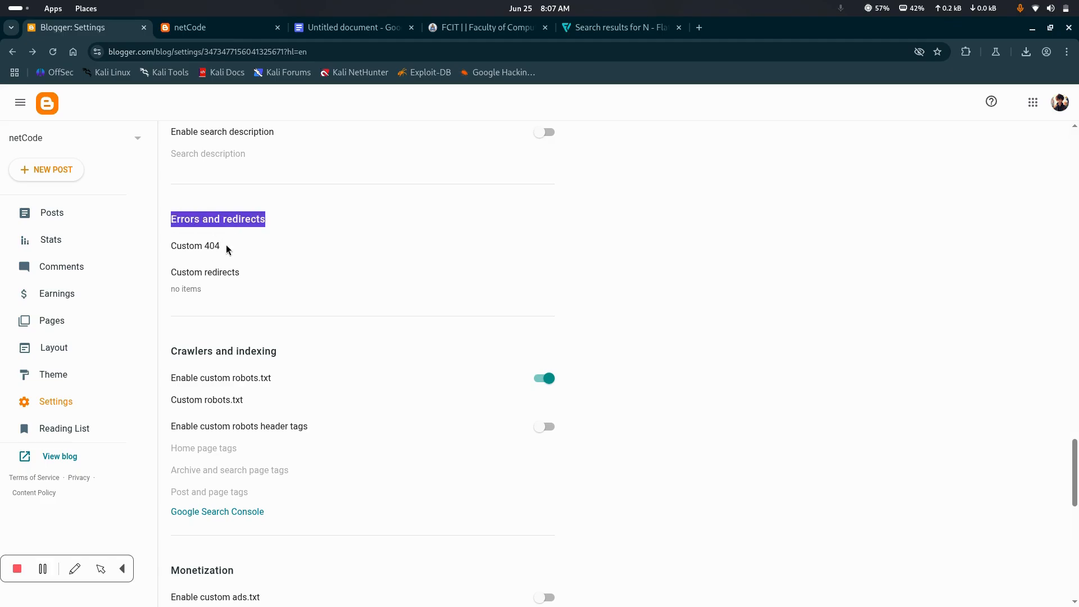
left_click(211, 31)
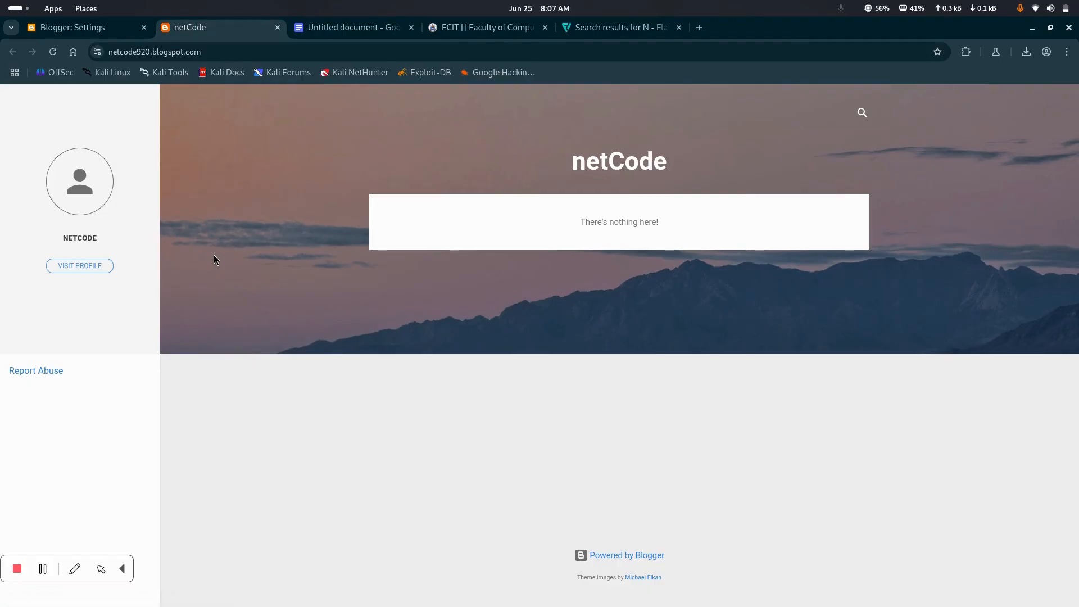
left_click(96, 28)
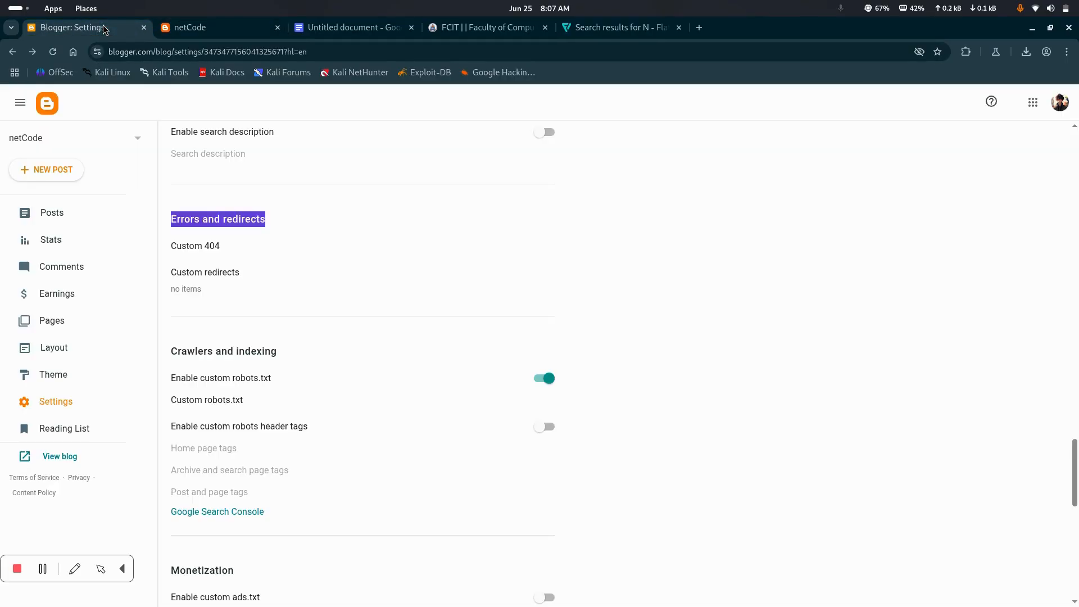
Examine the Crawlers and indexing settings, including the custom robots.txt and robots header tags options
scroll(277, 291, "down", 1)
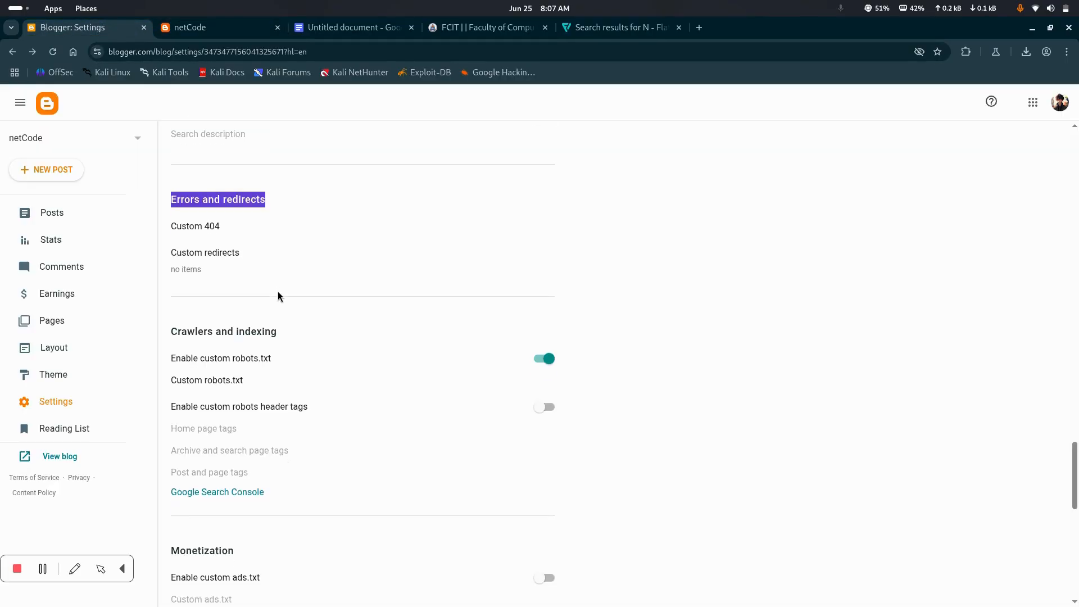
scroll(245, 383, "down", 3)
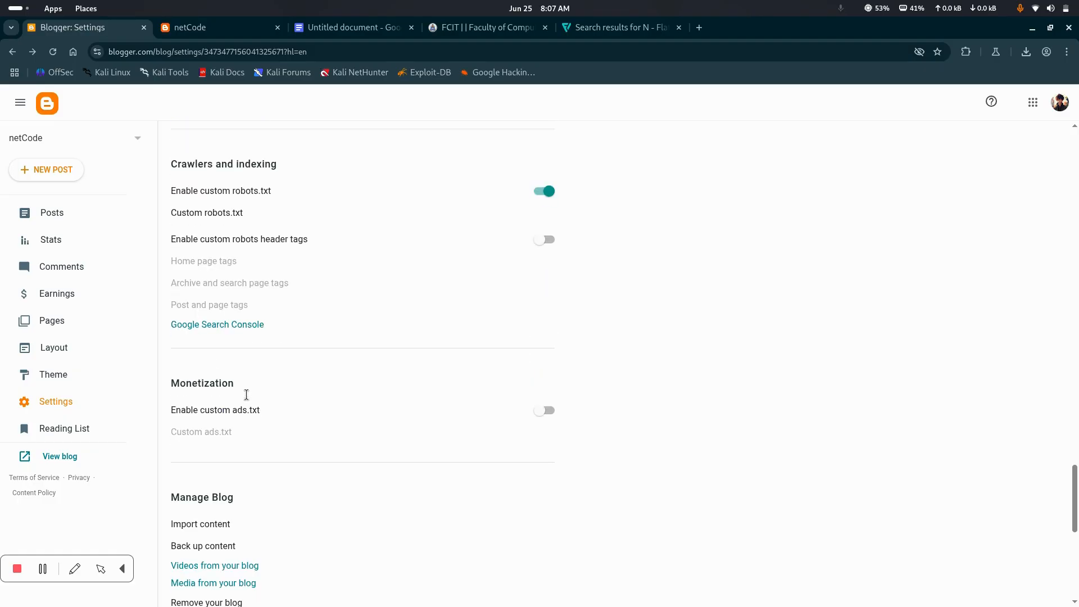
scroll(292, 259, "up", 2)
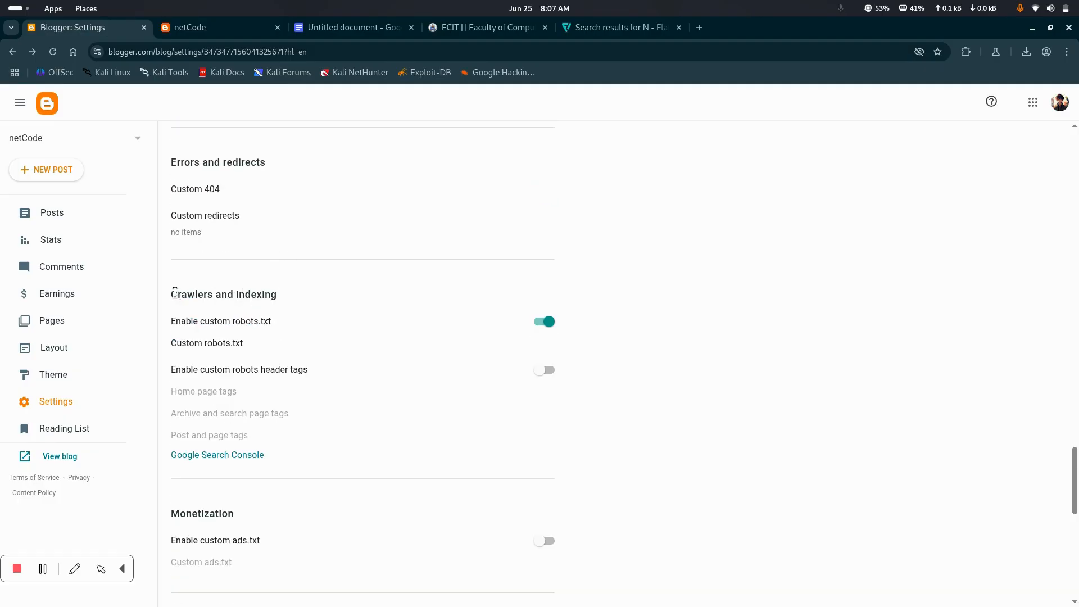
left_click_drag(178, 293, 281, 301)
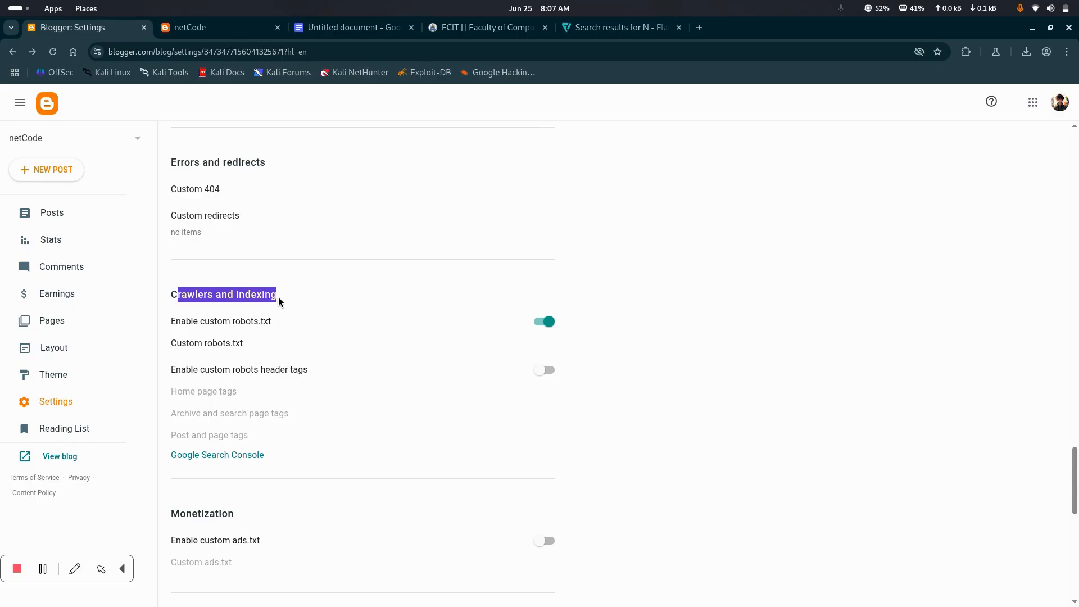
left_click(204, 294)
left_click_drag(213, 294, 170, 295)
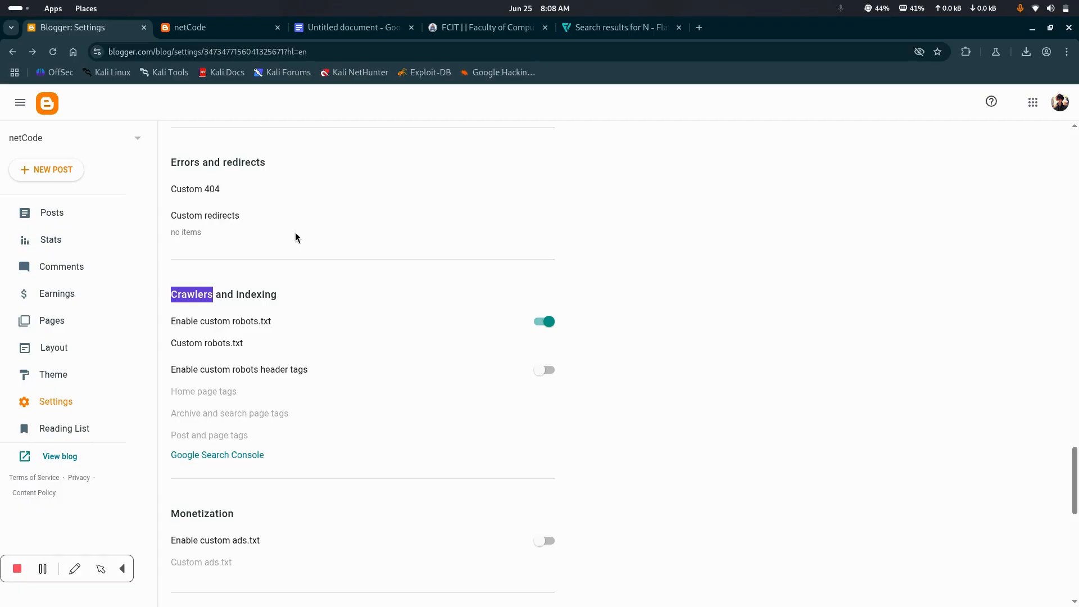
Open pucit.edu.pk/robots.txt in place of the FCIT website's home page and examine its user-agent, disallow and allow rules
left_click(480, 27)
left_click(168, 49)
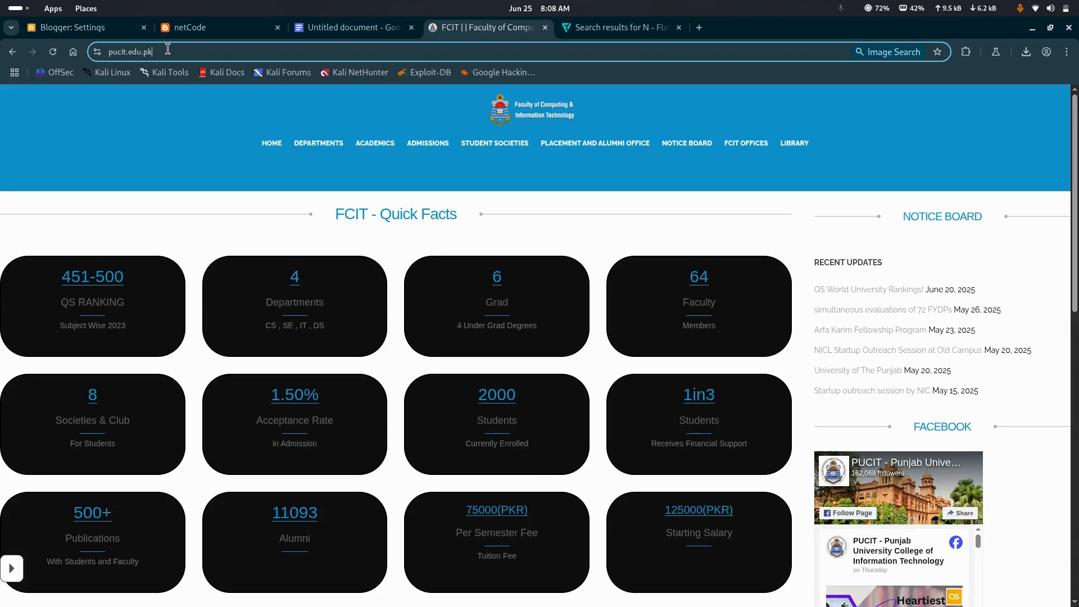
left_click(168, 49)
type("/r")
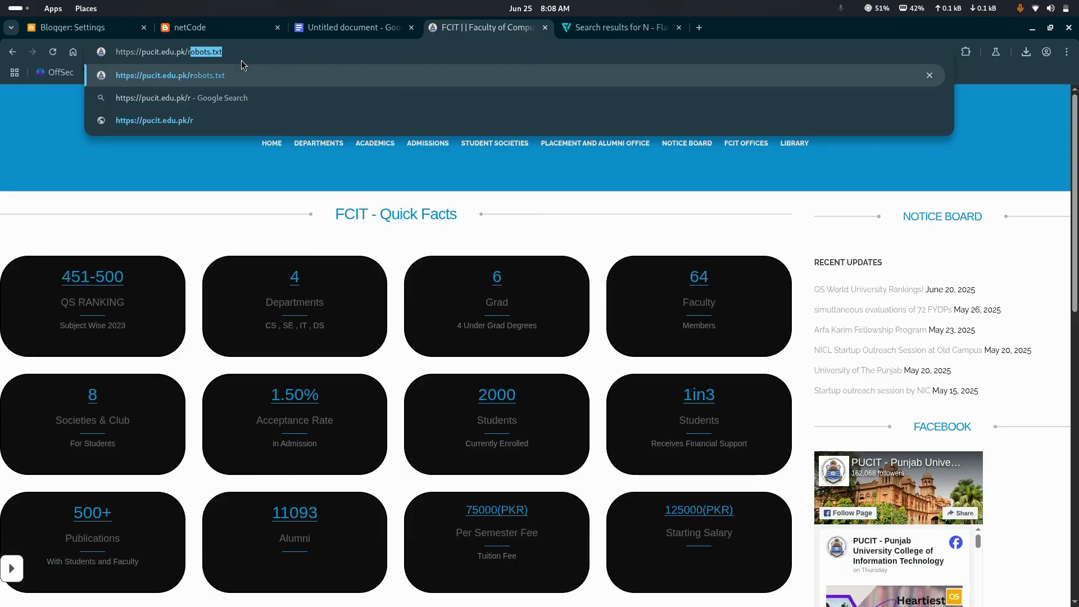
type("obots.")
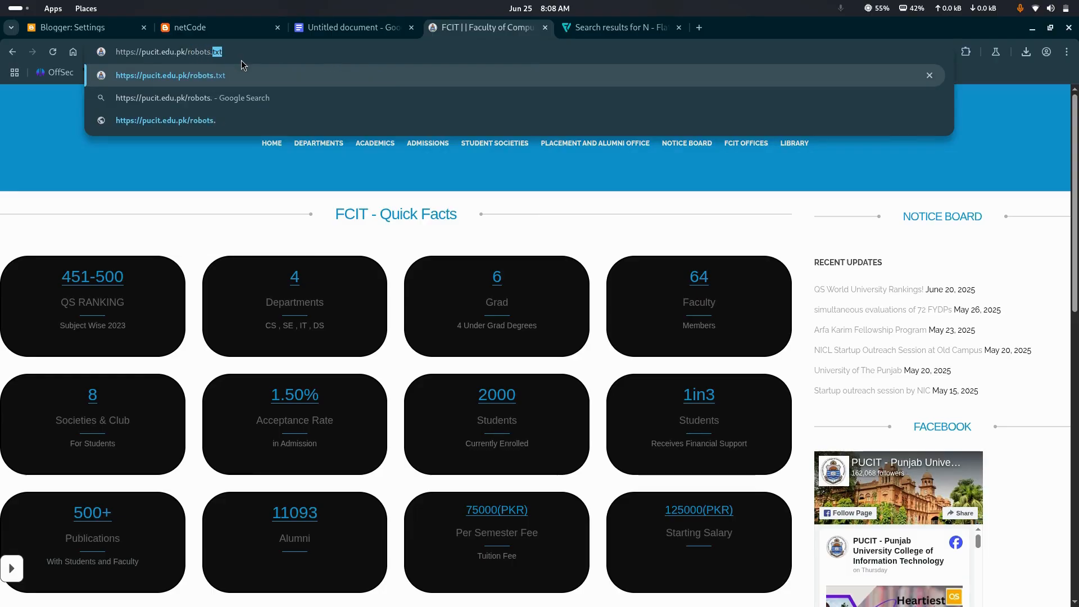
type("txt")
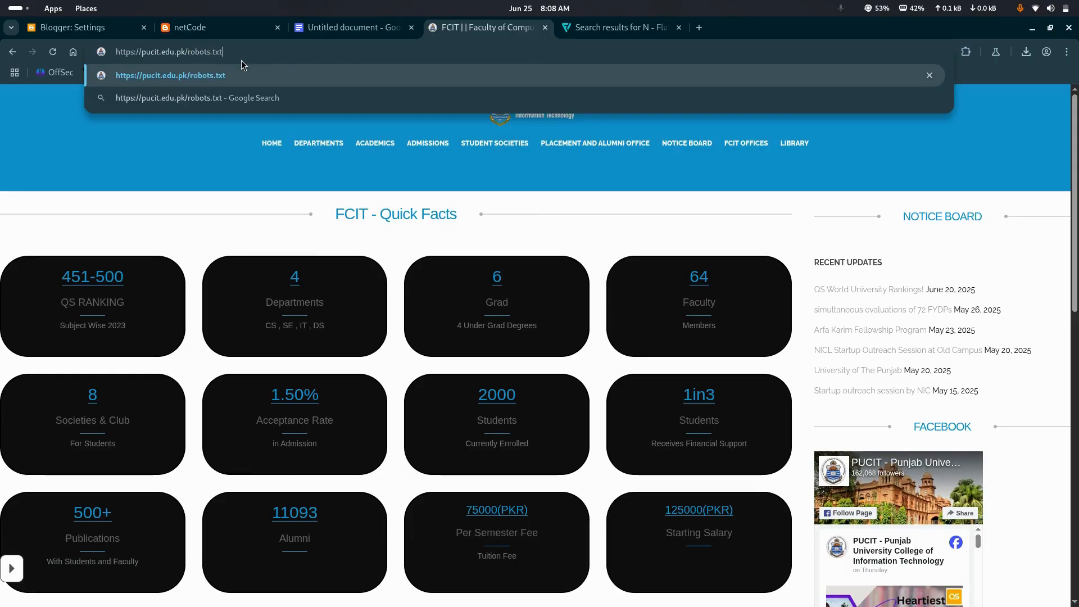
key("Return")
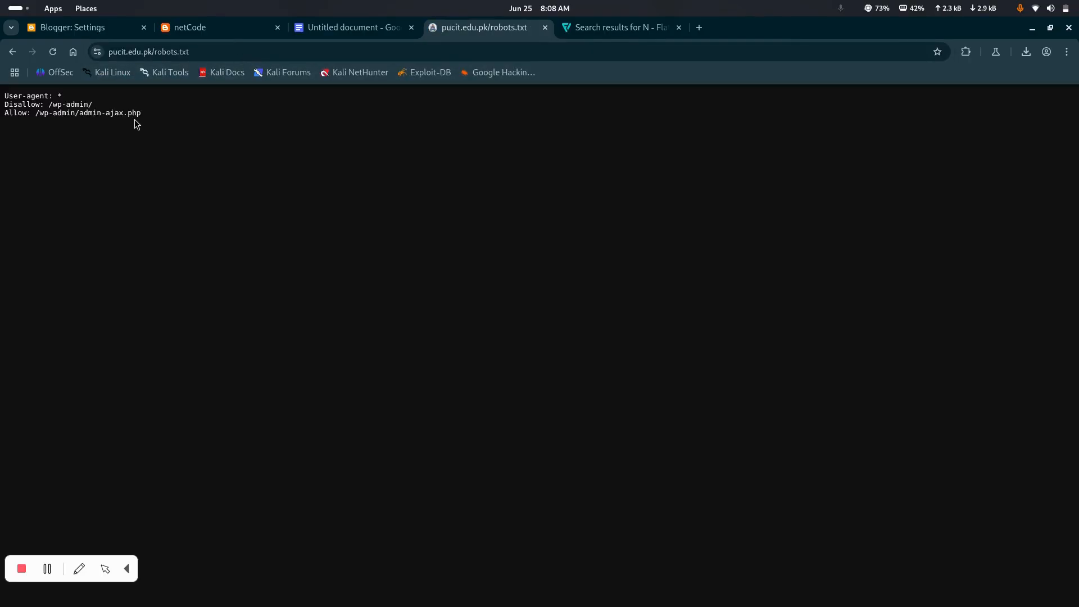
left_click_drag(163, 117, 2, 97)
left_click(106, 114)
left_click_drag(153, 118, 46, 96)
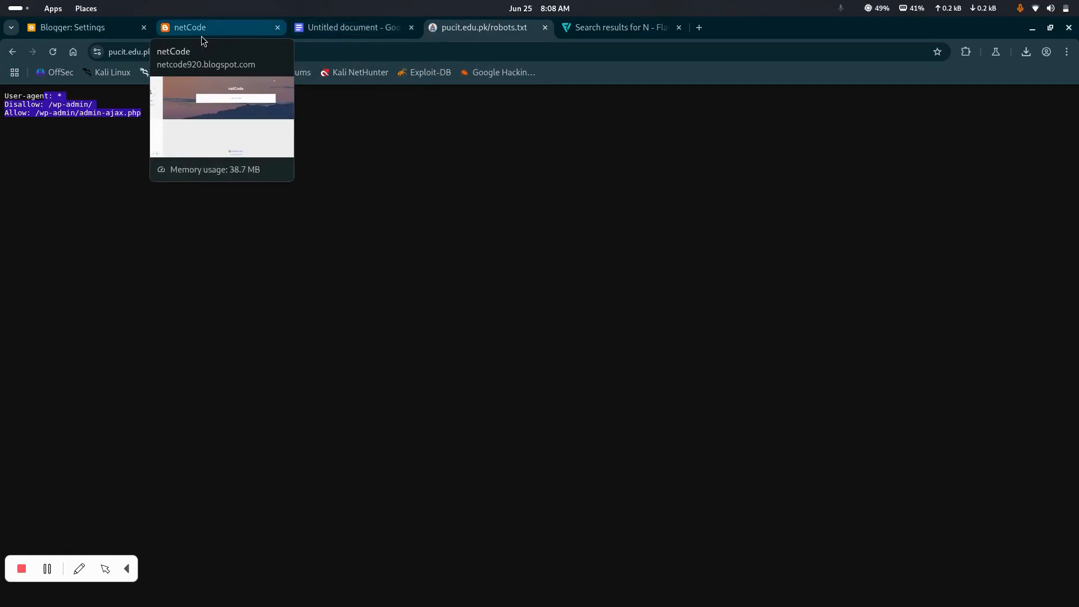
left_click(160, 140)
left_click_drag(144, 114, 3, 93)
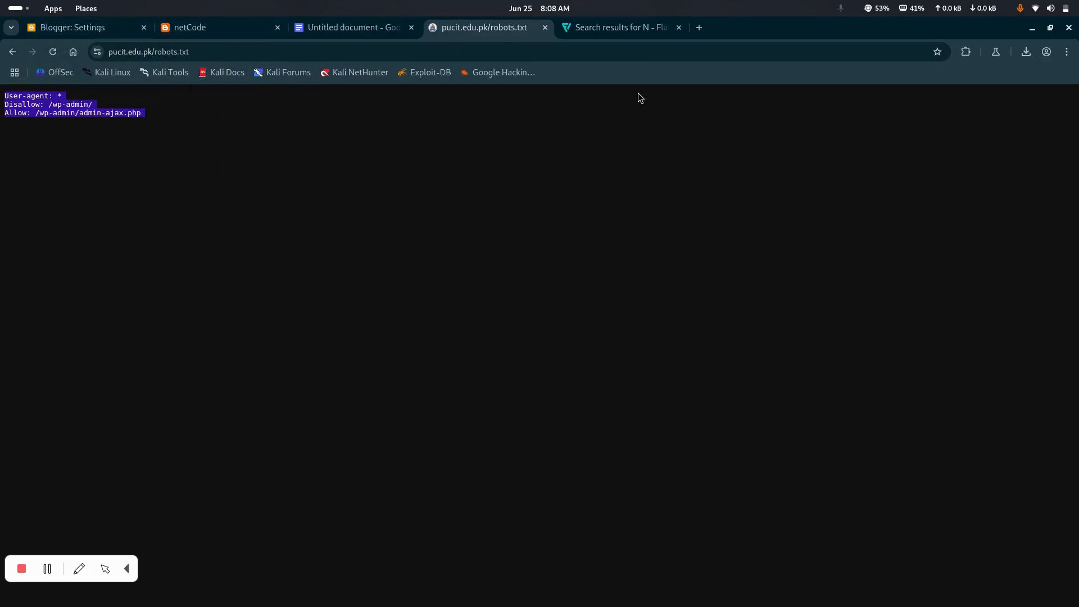
Return to the Blogger settings and open the Custom robots.txt text under Crawlers and indexing for editing
left_click(88, 27)
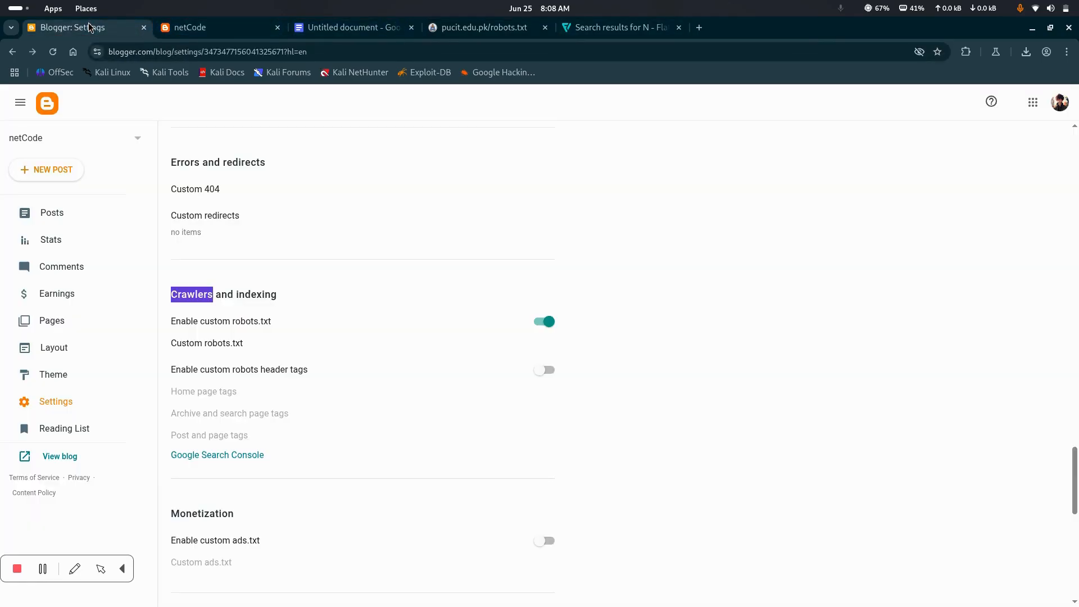
scroll(295, 340, "down", 2)
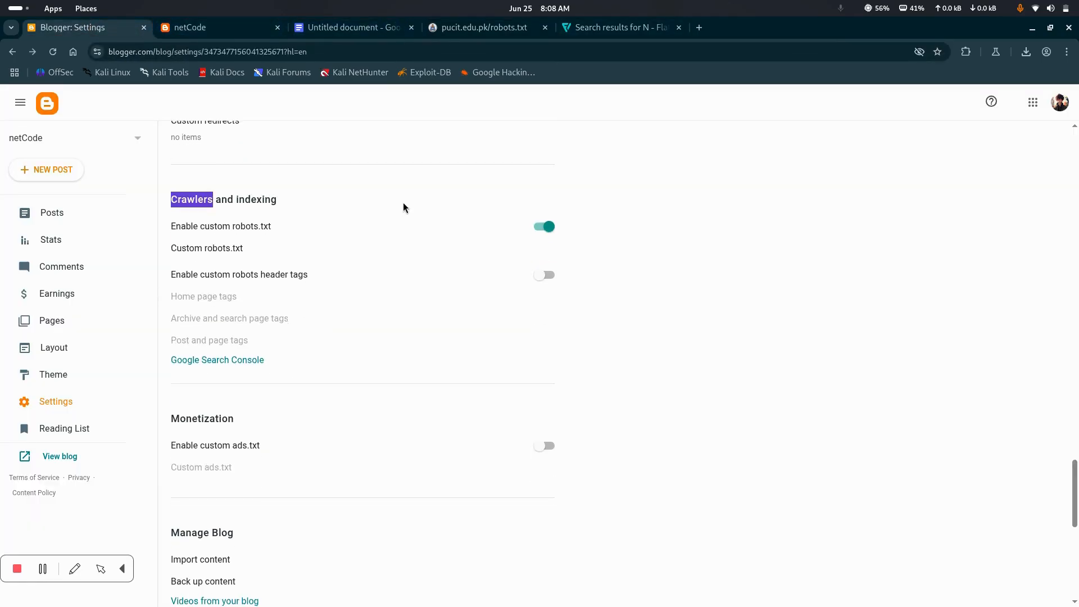
scroll(404, 205, "up", 3)
mouse_move(191, 408)
left_mouse_down()
mouse_move(258, 403)
mouse_move(171, 407)
left_mouse_up()
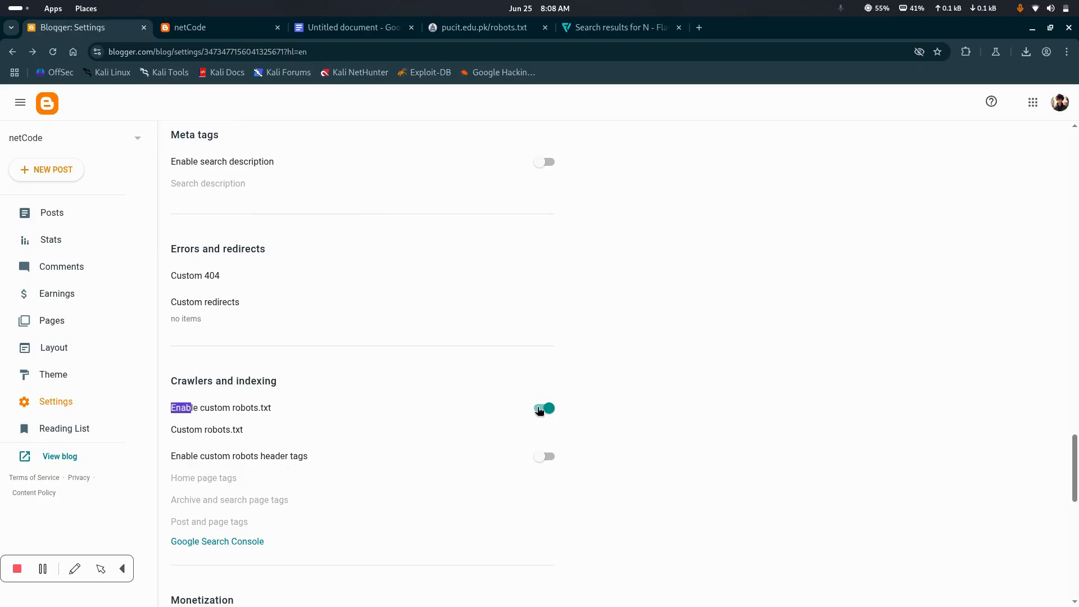
left_click(198, 430)
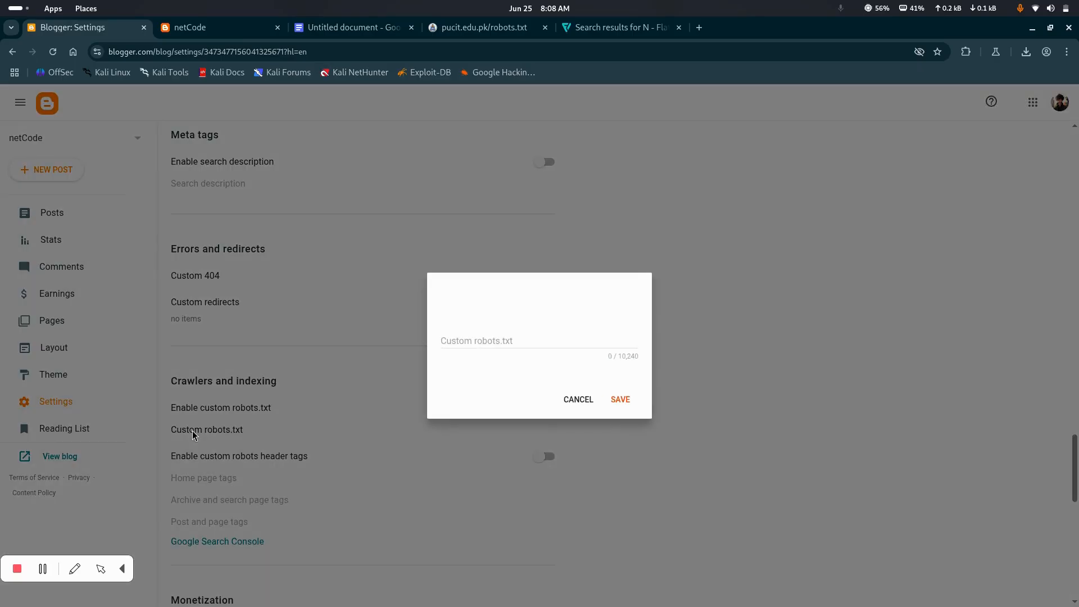
left_click(489, 332)
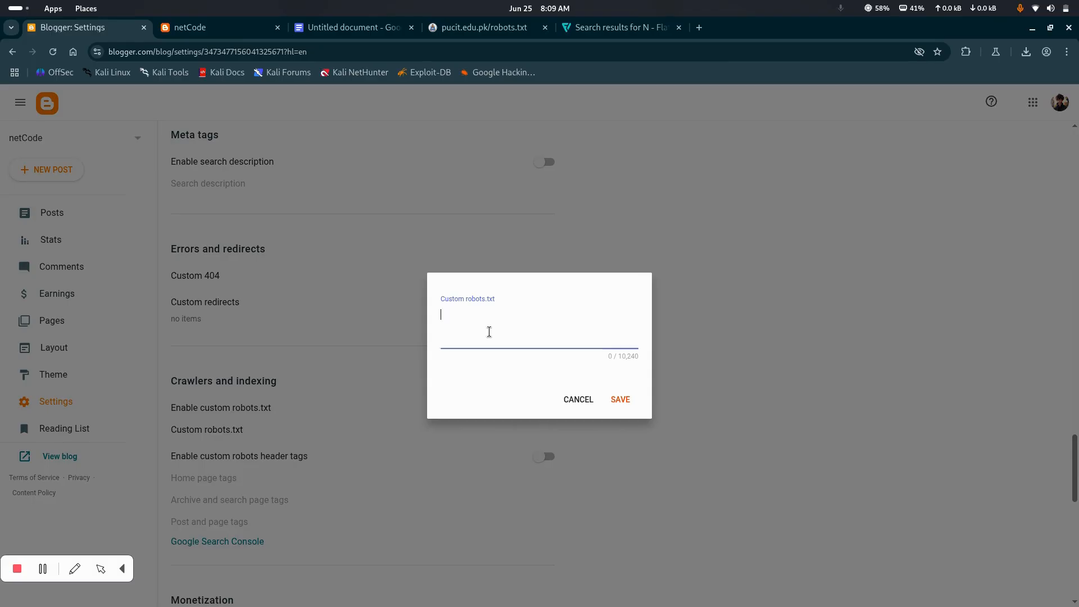
In the untitled Google Docs document, replace YOUR-BLOG in the sitemap address with netcode920, copied from the blog's web address
left_click(350, 28)
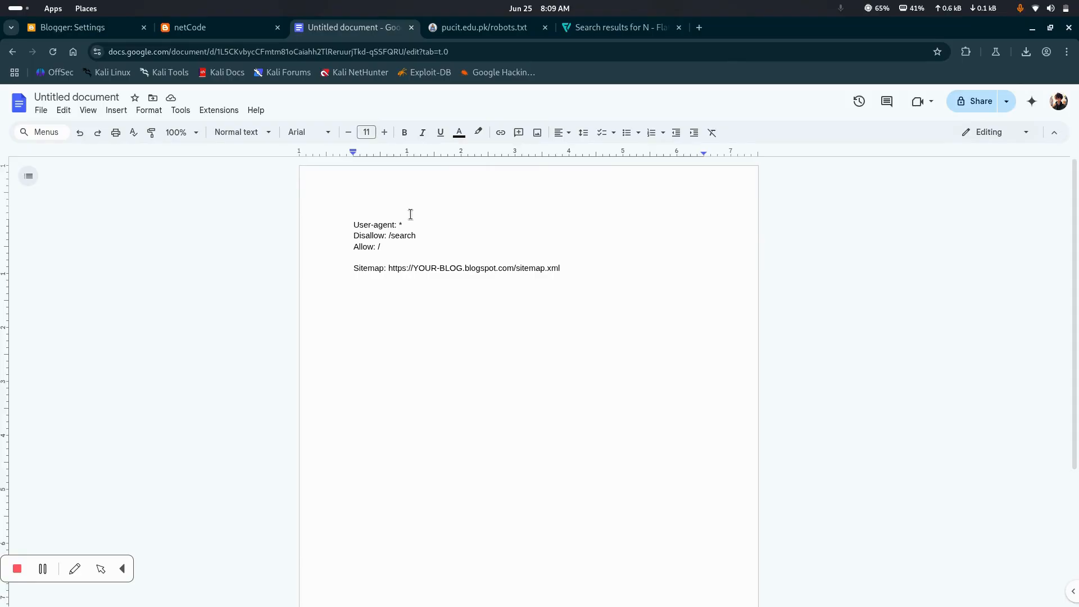
scroll(458, 273, "down", 1)
scroll(464, 281, "up", 1)
left_click_drag(413, 268, 465, 270)
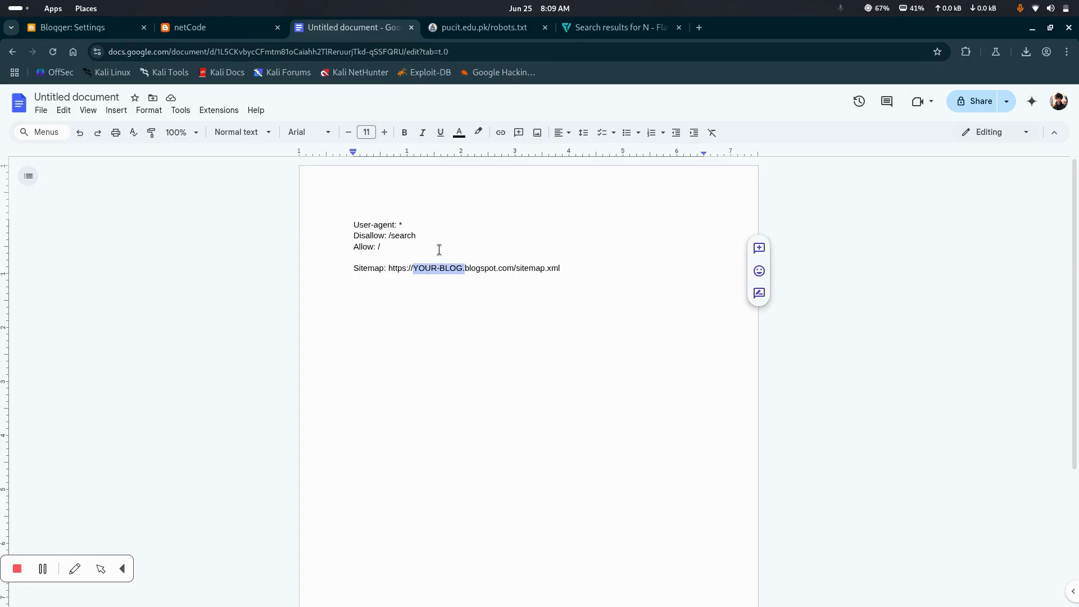
left_click_drag(529, 268, 593, 269)
left_click(593, 270)
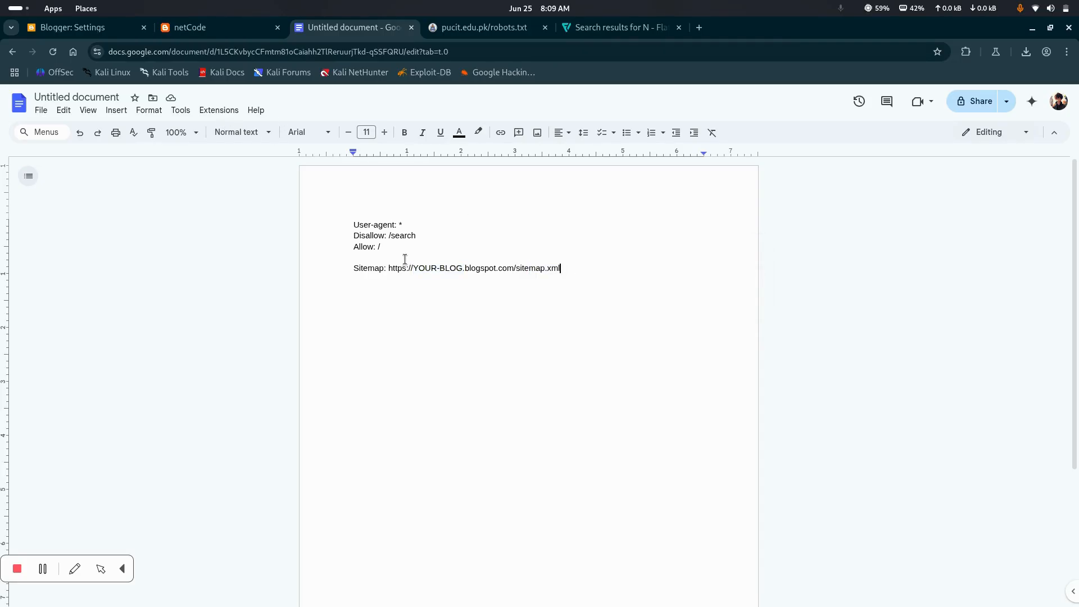
left_click(204, 27)
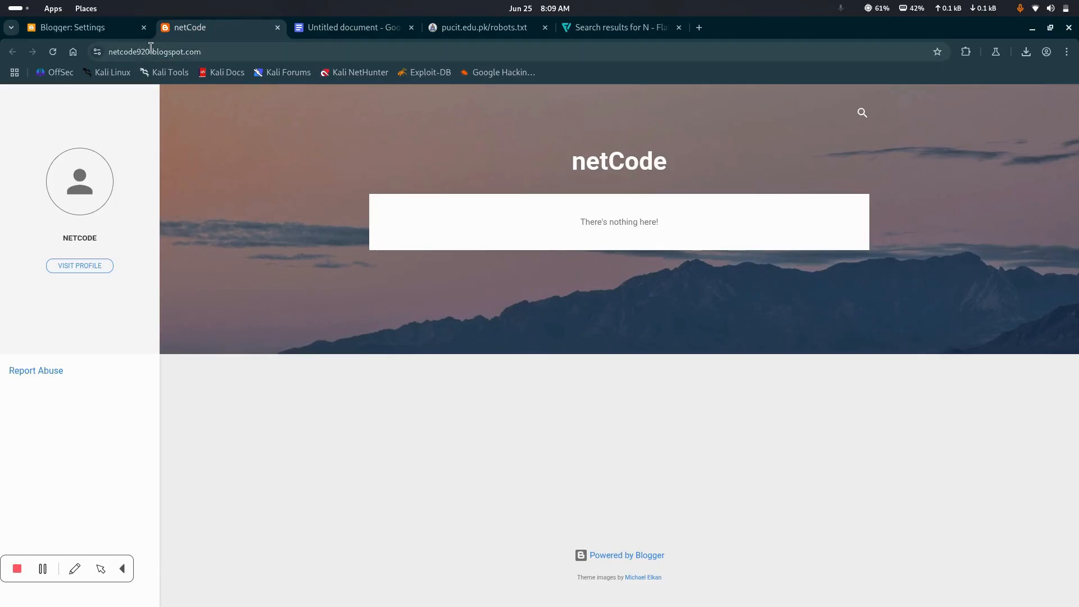
left_click_drag(150, 51, 108, 51)
key("ctrl+c")
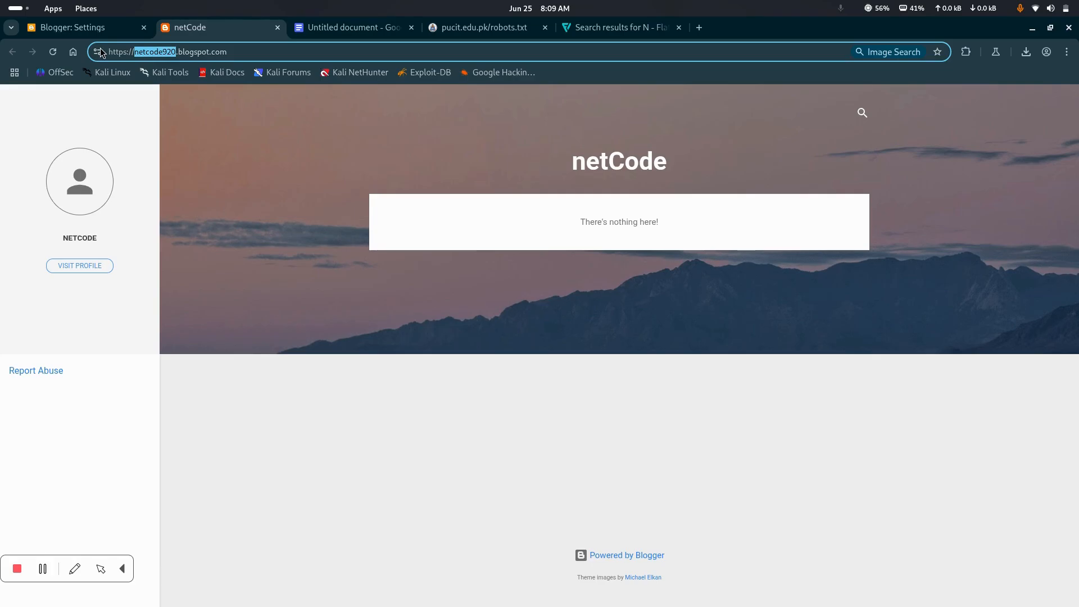
left_click(374, 31)
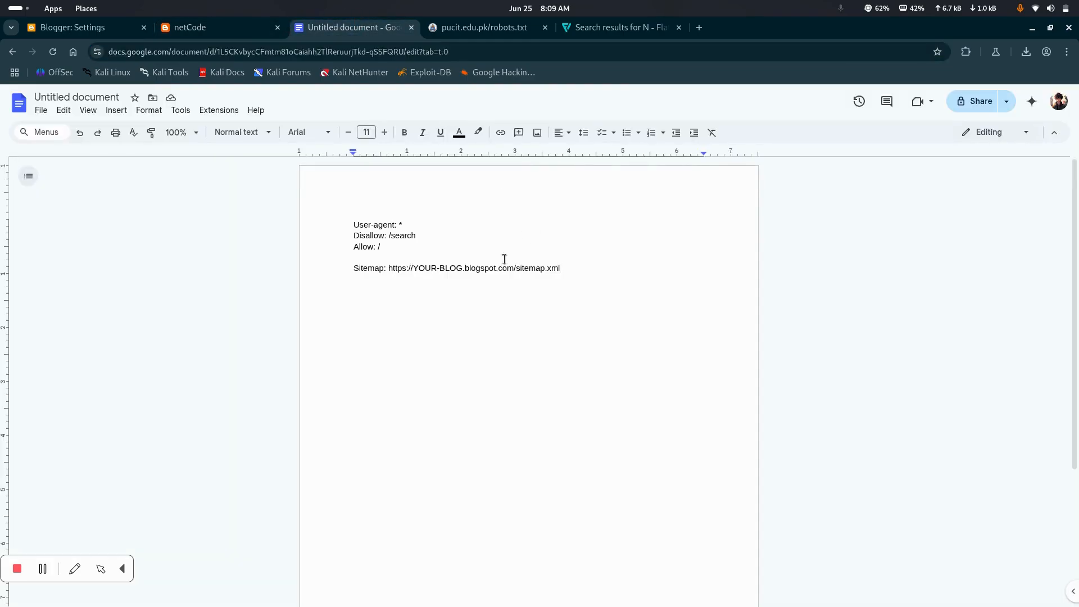
left_click_drag(414, 267, 463, 269)
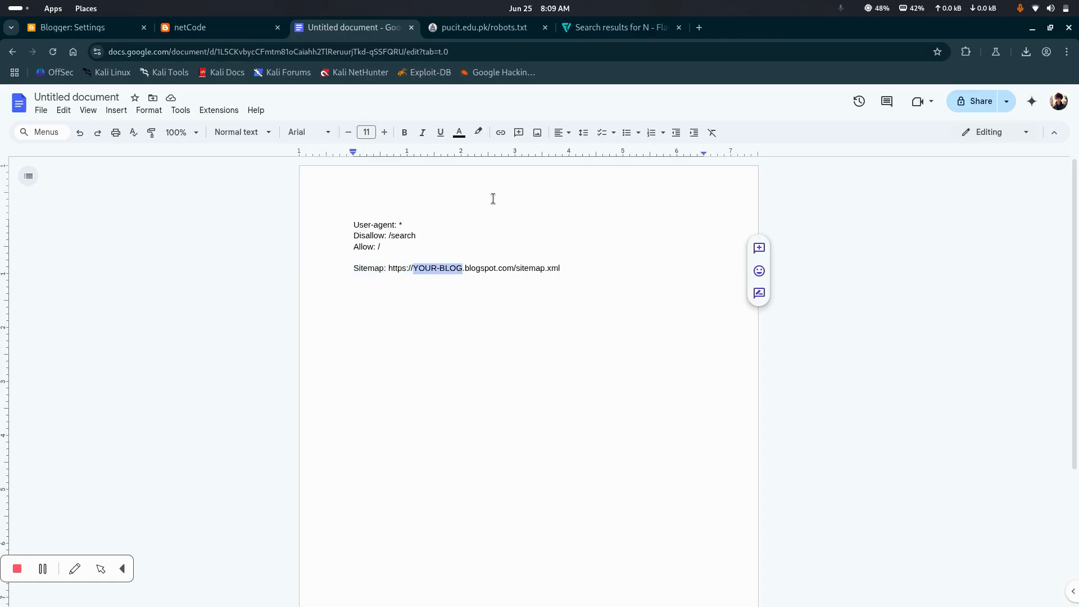
key("ctrl+v")
Copy all the robots rules and the sitemap line from the document into Blogger's Custom robots.txt setting and save it
left_click(566, 267)
left_click_drag(565, 268, 295, 191)
key("ctrl+c")
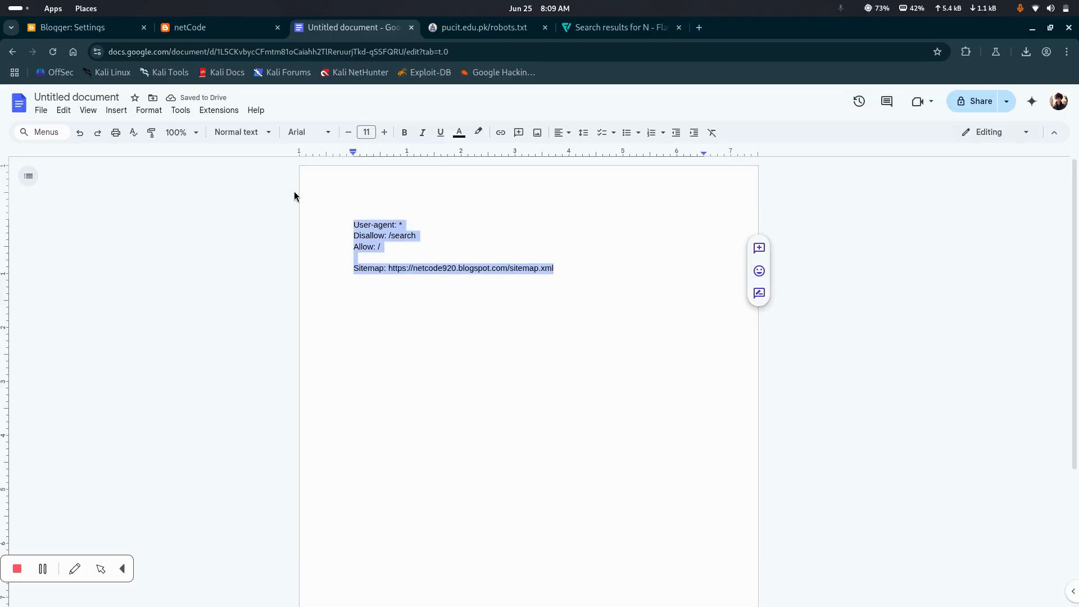
left_click(84, 27)
key("ctrl+v")
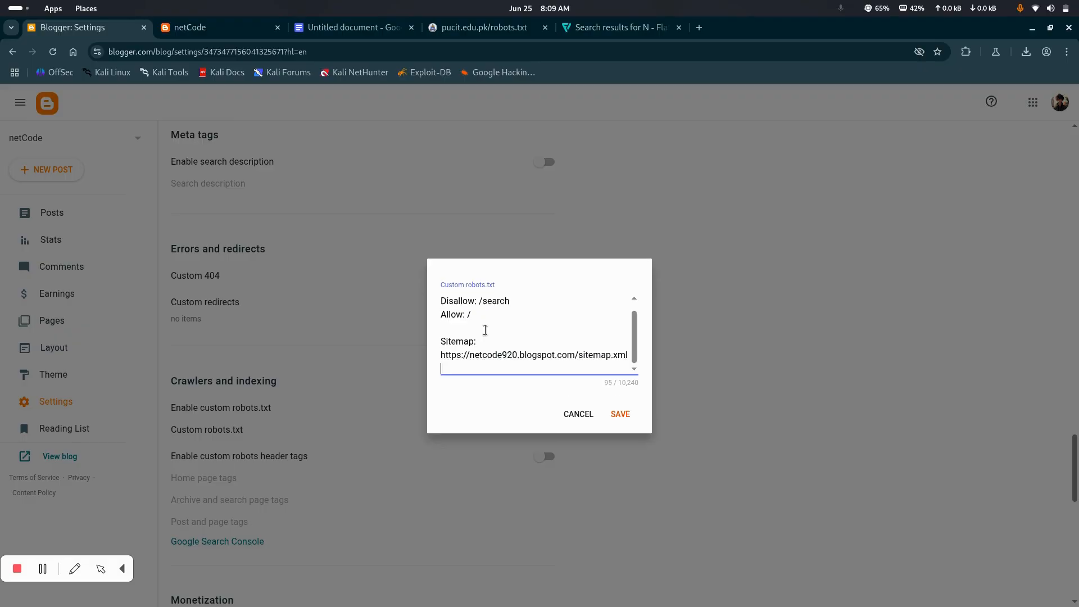
left_click(626, 416)
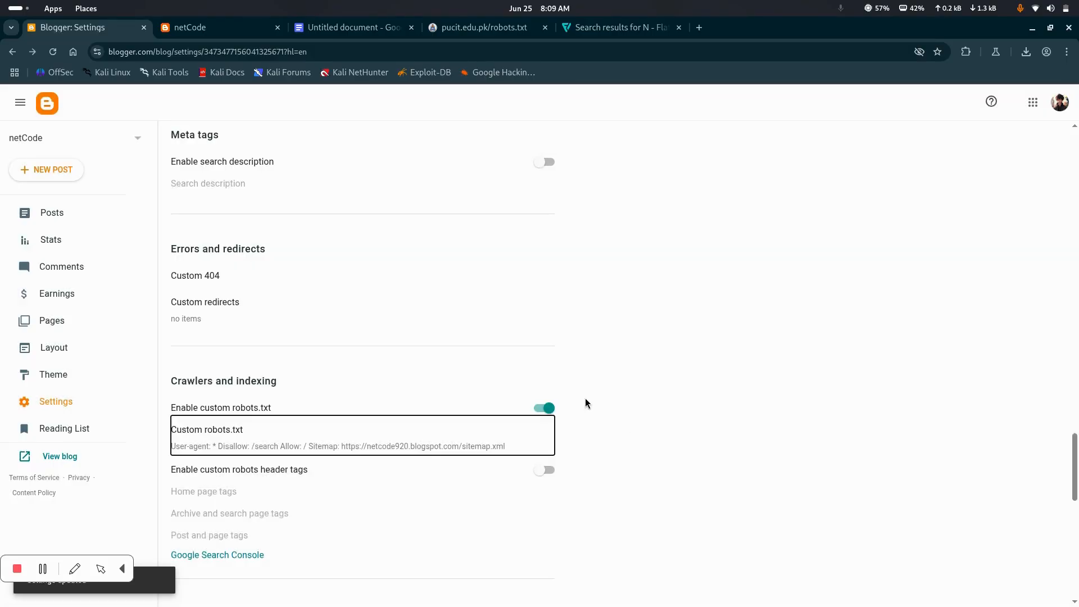
Reopen the custom robots.txt text, close it without changes, and examine the Monetization settings
scroll(199, 290, "down", 3)
left_click_drag(199, 289, 257, 296)
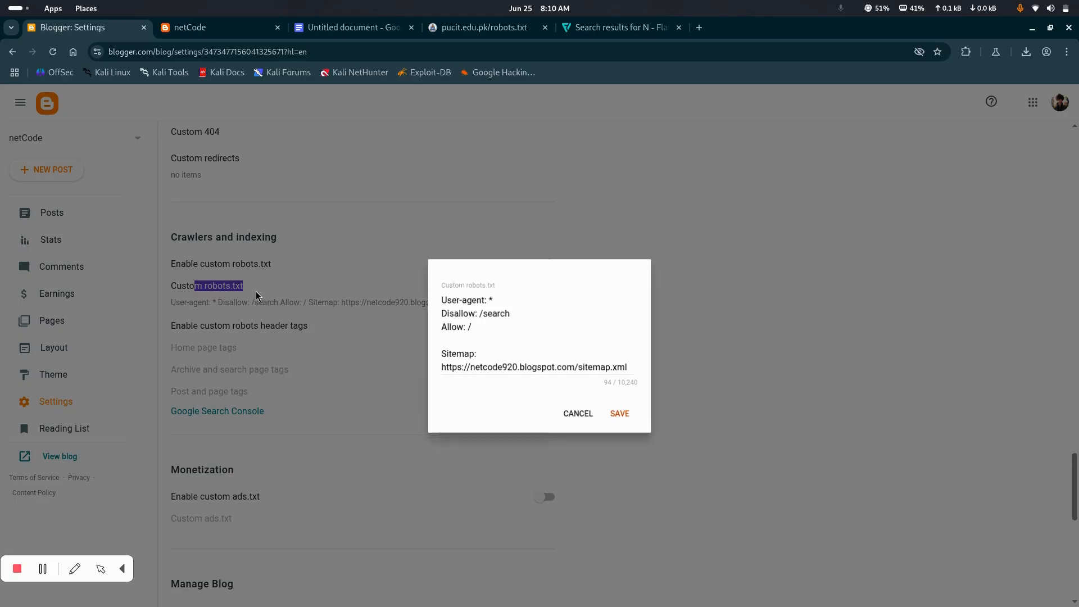
left_click(578, 415)
scroll(340, 345, "down", 2)
scroll(312, 300, "down", 2)
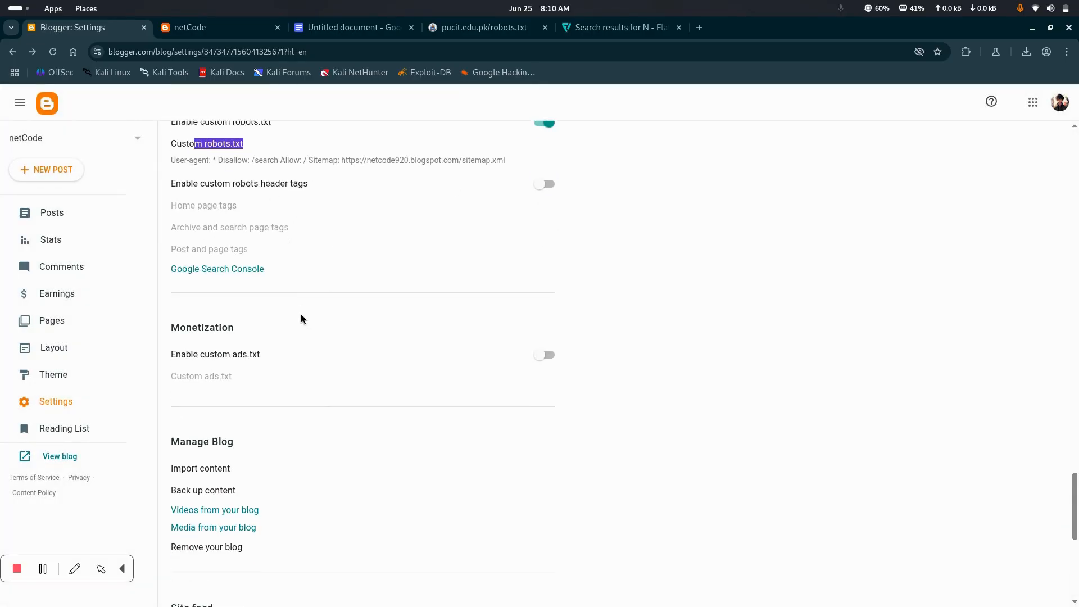
left_click_drag(186, 319, 247, 330)
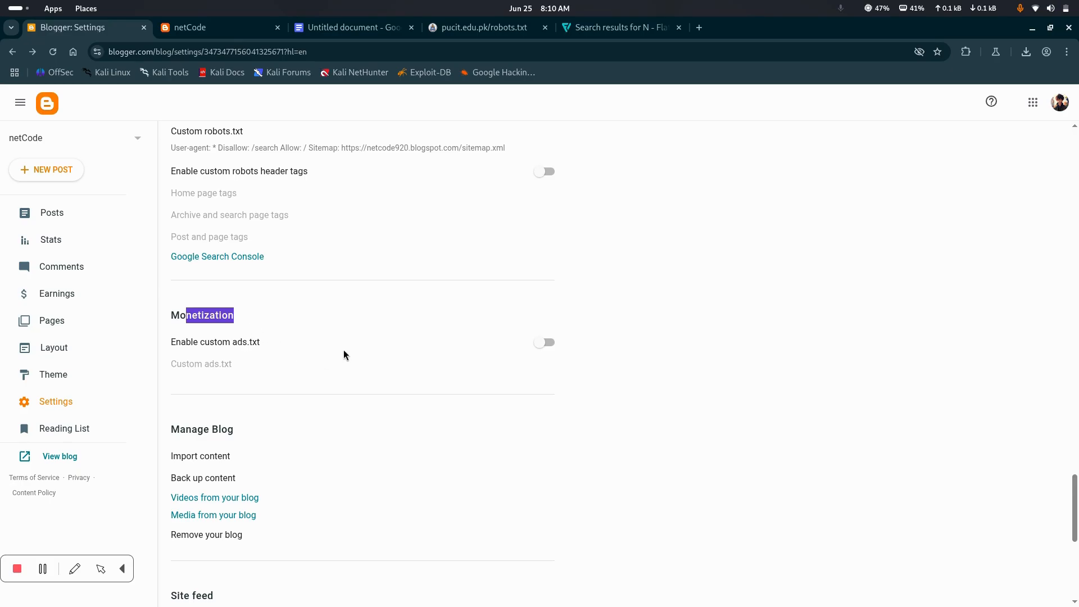
scroll(298, 341, "up", 1)
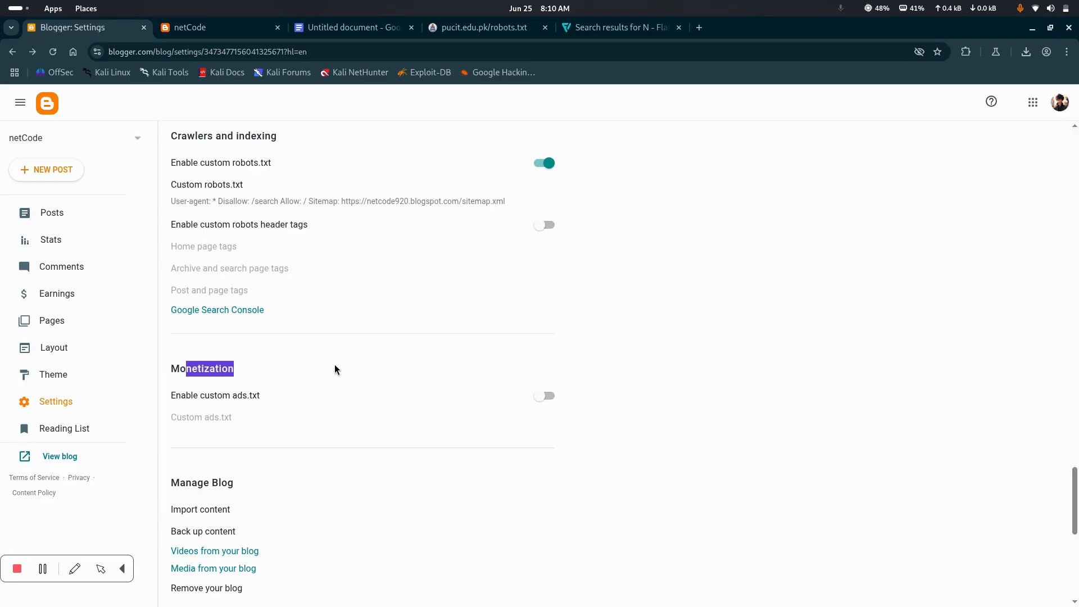
Examine the custom ads.txt and Manage Blog settings, and view the Back up content dialog without downloading a backup
left_click_drag(215, 395, 268, 396)
scroll(268, 396, "down", 3)
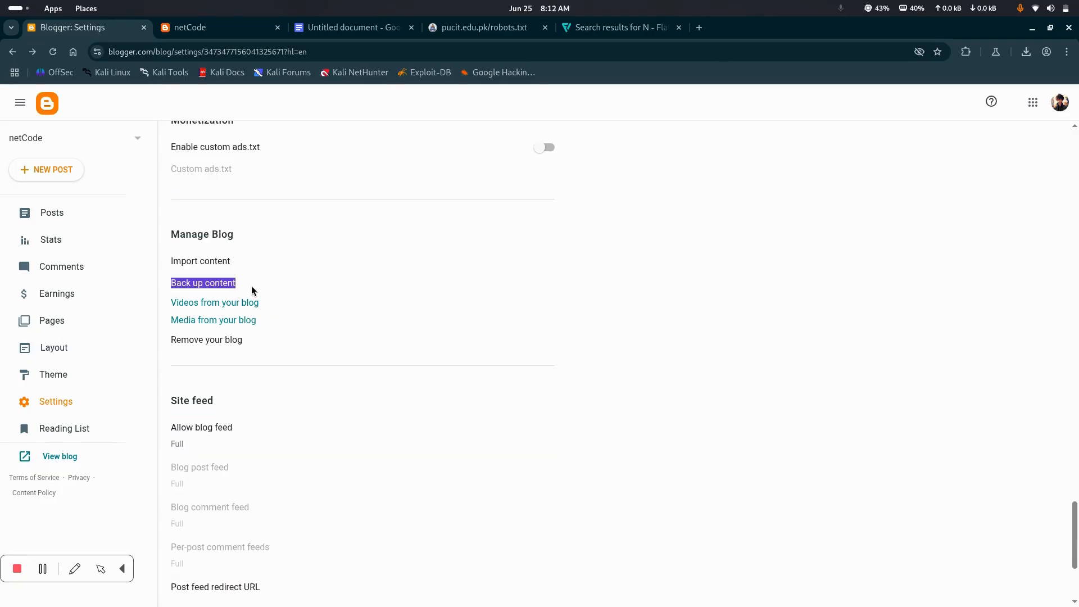
left_click(246, 259)
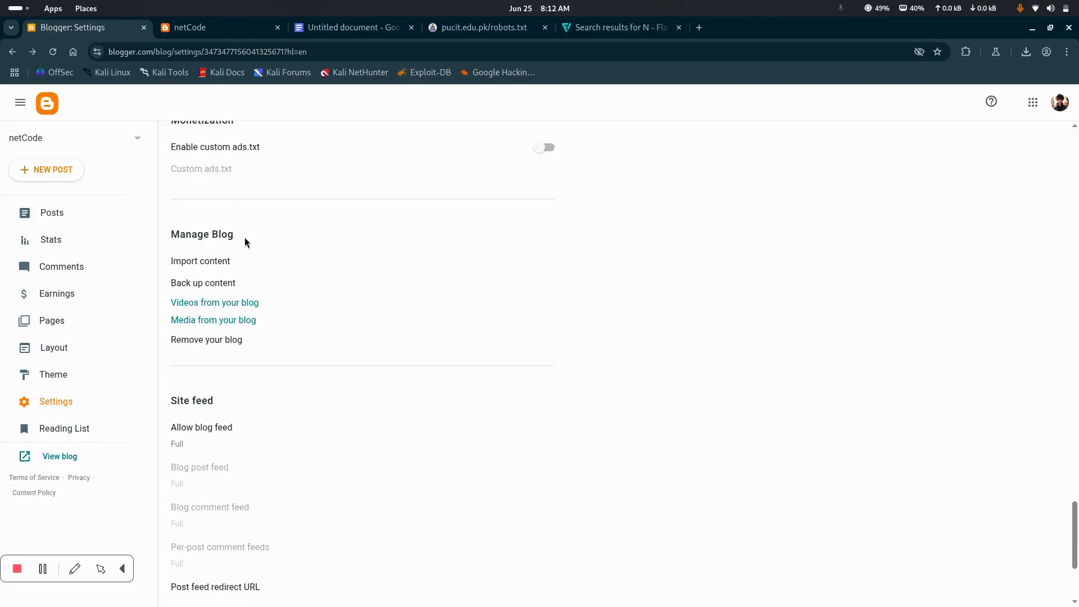
left_click_drag(165, 233, 231, 244)
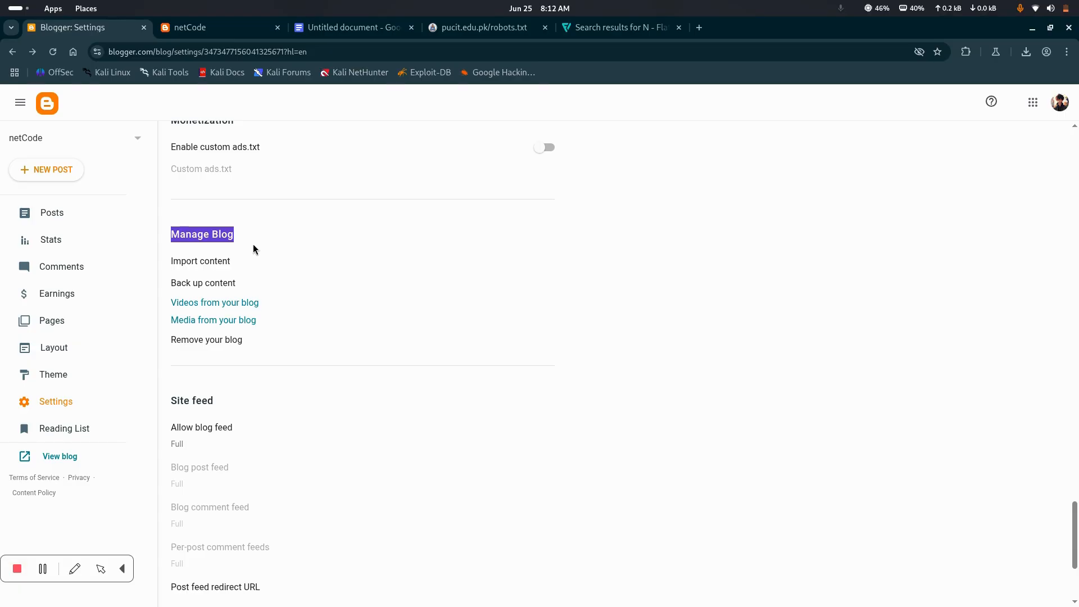
left_click_drag(243, 287, 193, 285)
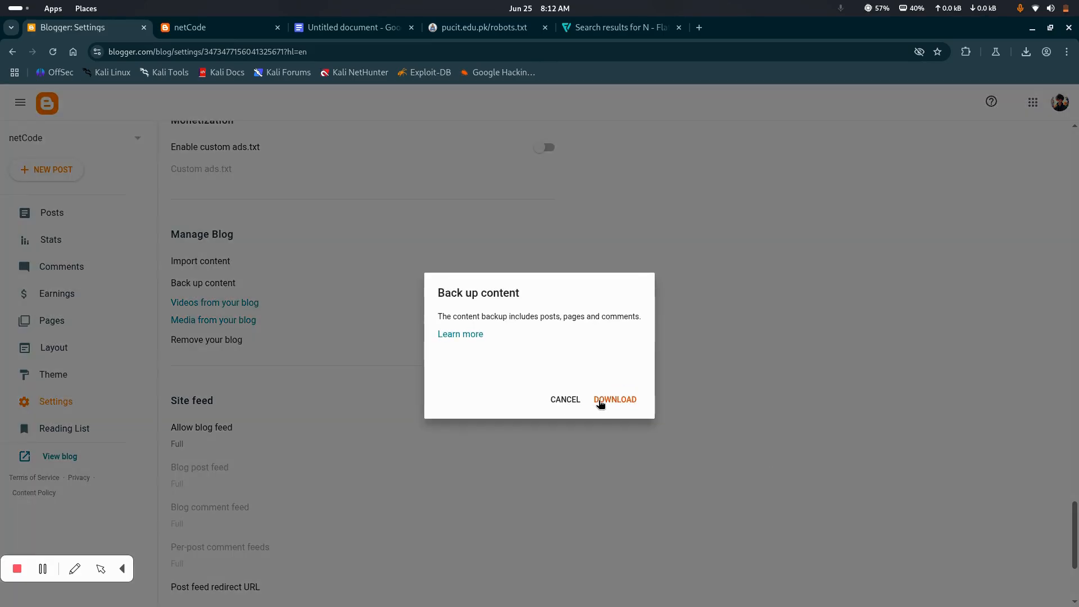
left_click(579, 402)
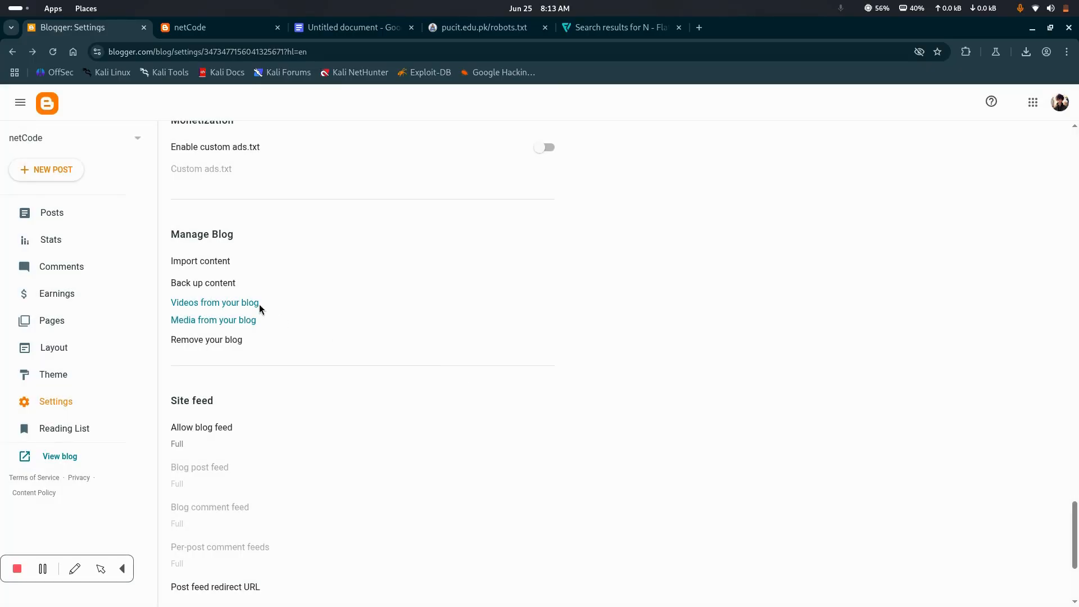
View the Import content dialog and its file chooser, and cancel both without importing anything
left_click(177, 263)
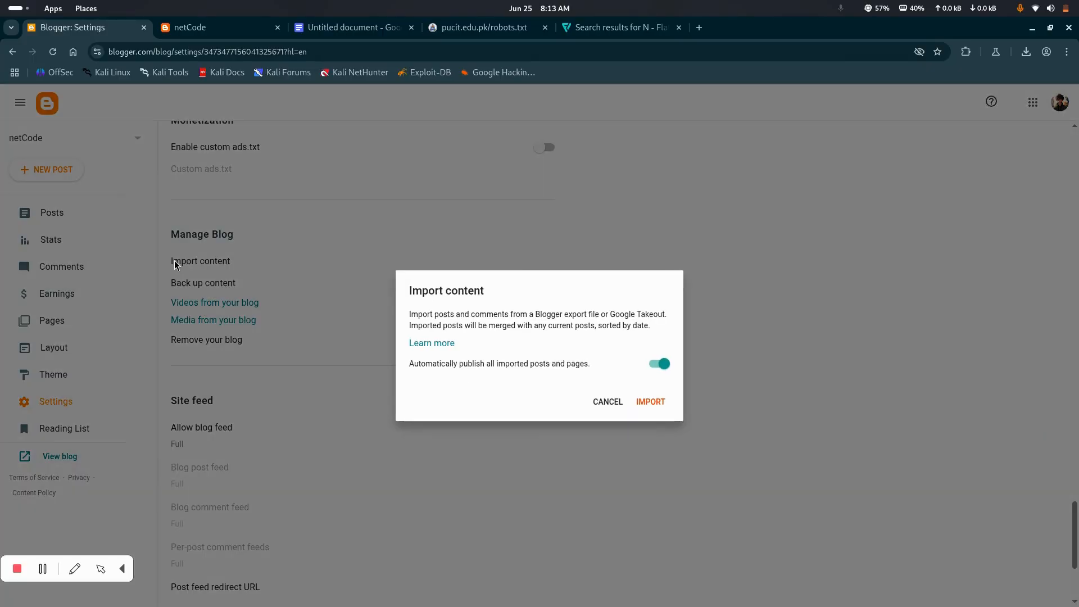
left_click(644, 403)
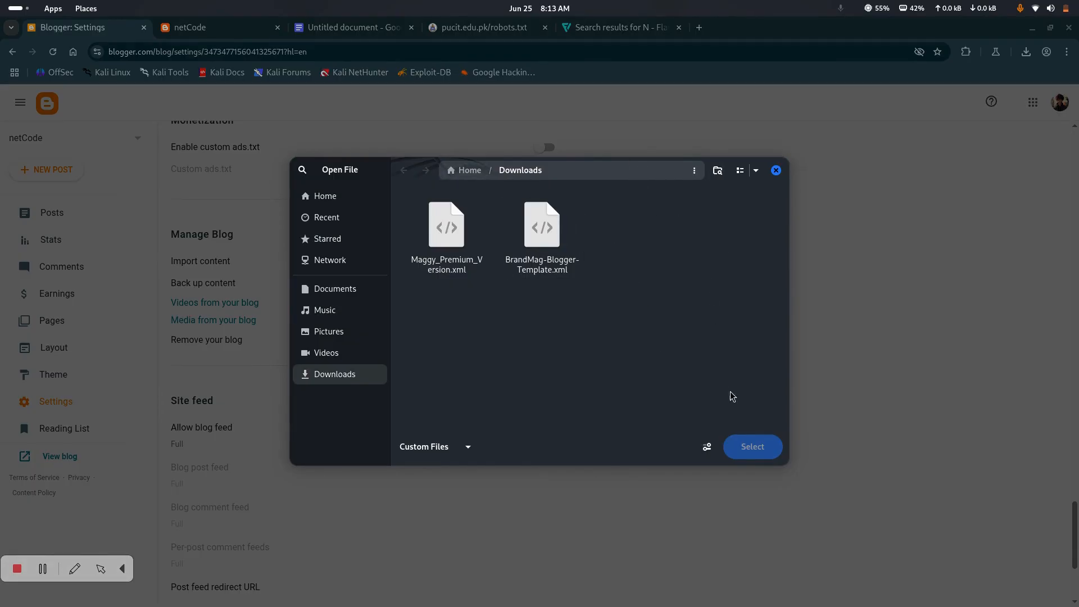
left_click(776, 170)
left_click(609, 400)
Examine the Site feed and General settings, and return to the Comments settings
scroll(263, 515, "down", 4)
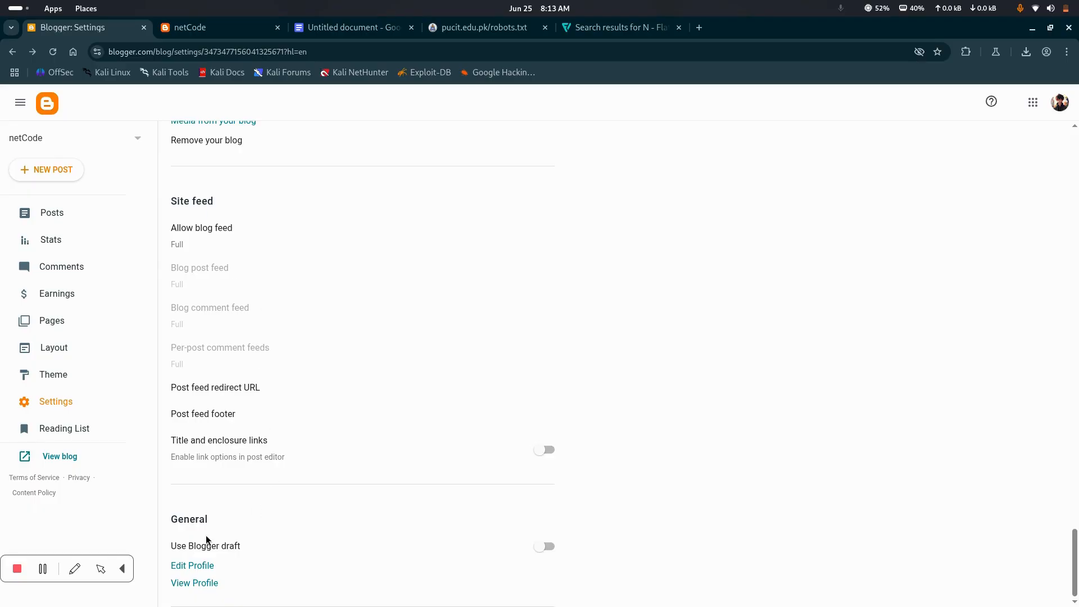
scroll(322, 363, "up", 2)
scroll(322, 363, "down", 2)
scroll(322, 363, "up", 1)
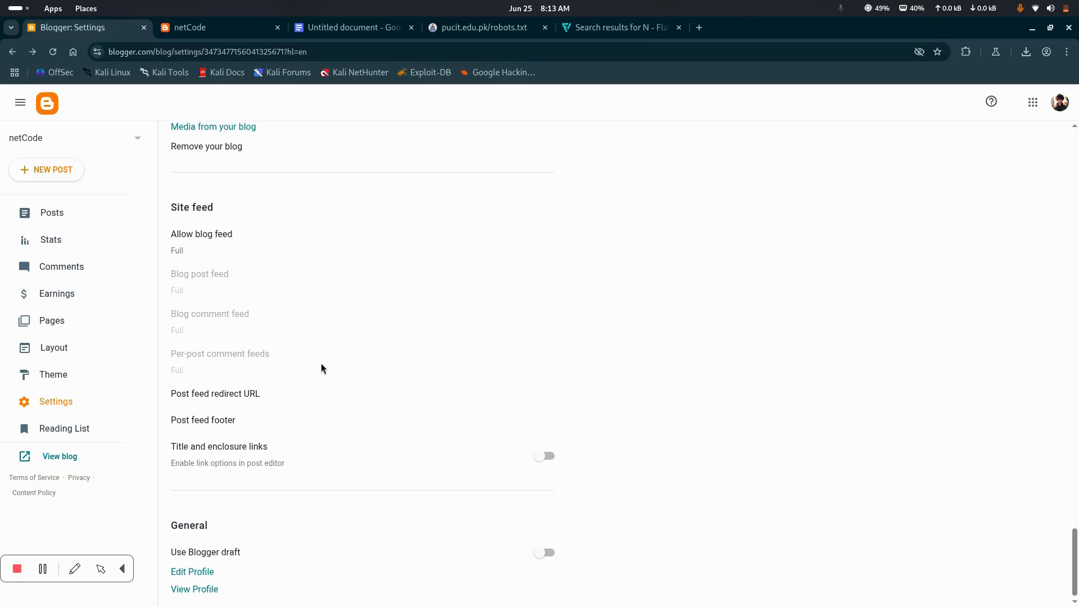
scroll(321, 368, "down", 1)
scroll(322, 368, "up", 15)
scroll(322, 363, "up", 15)
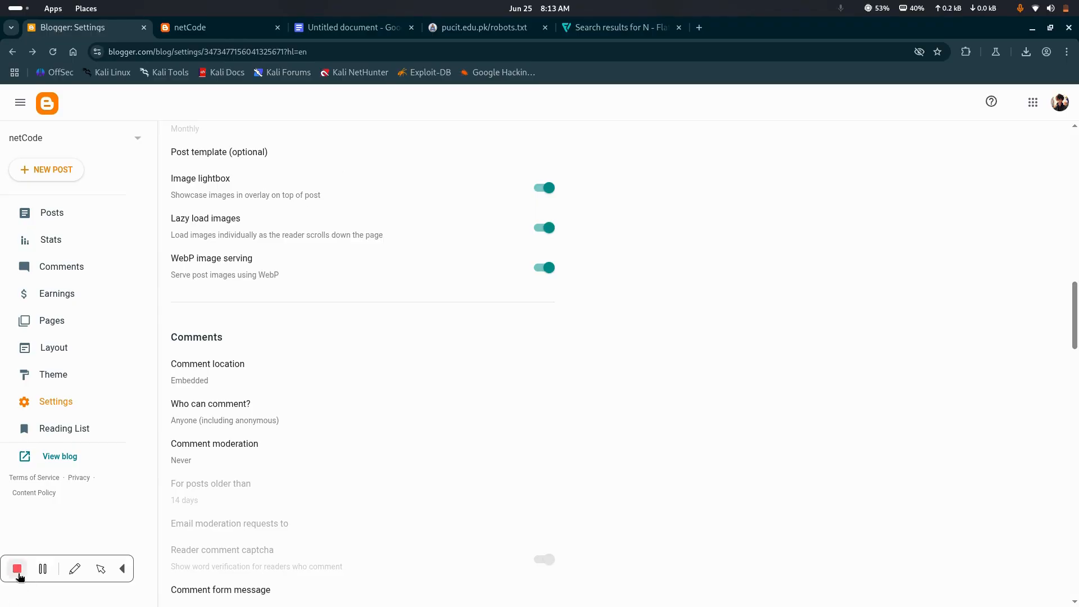
left_click(16, 569)
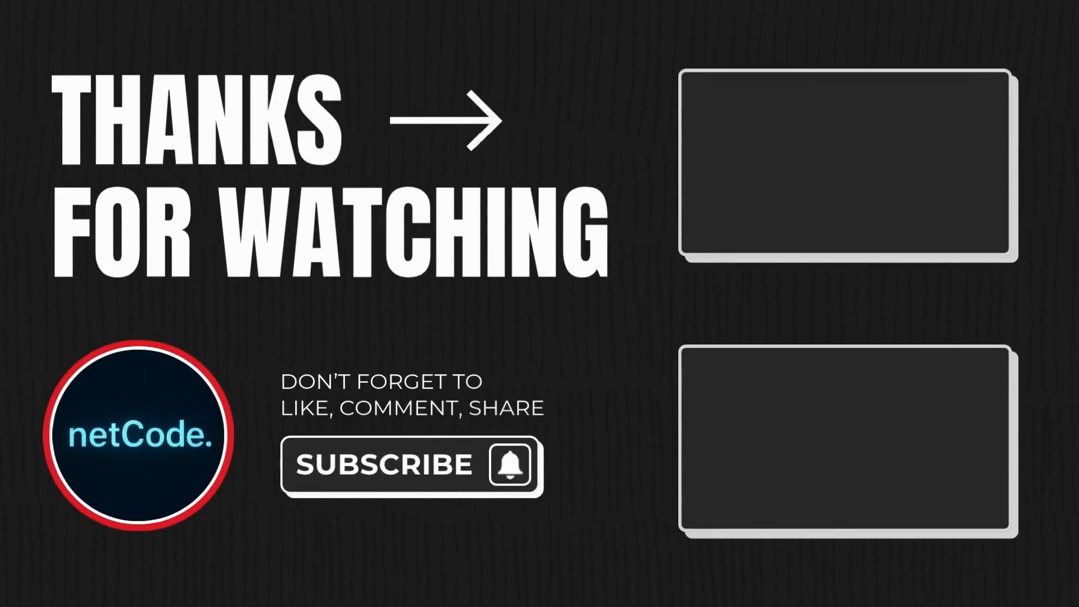